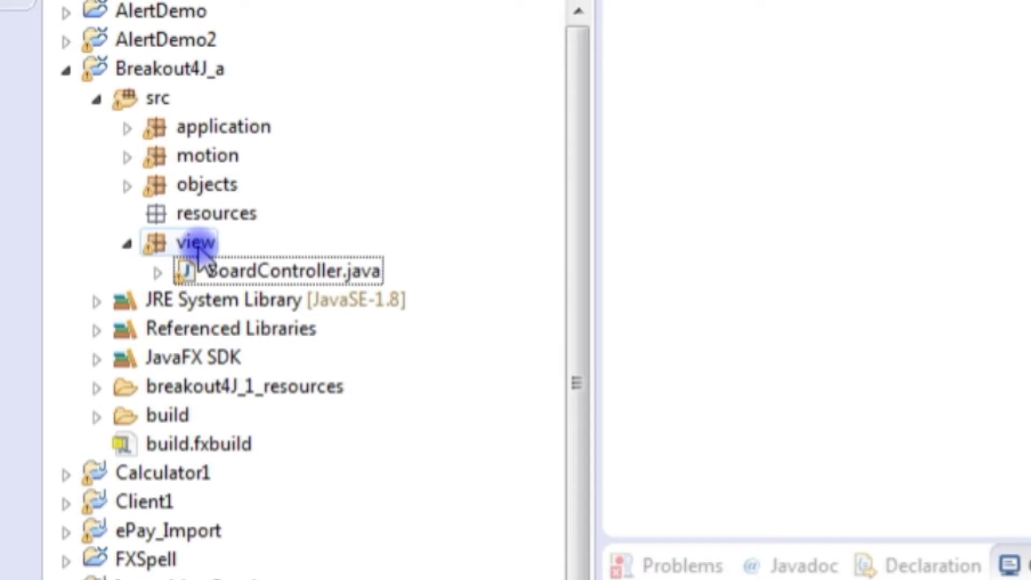
# Start a new FXML document from the JavaFX wizards inside the view package of Breakout4J_a.
pyautogui.rightClick(198, 250)
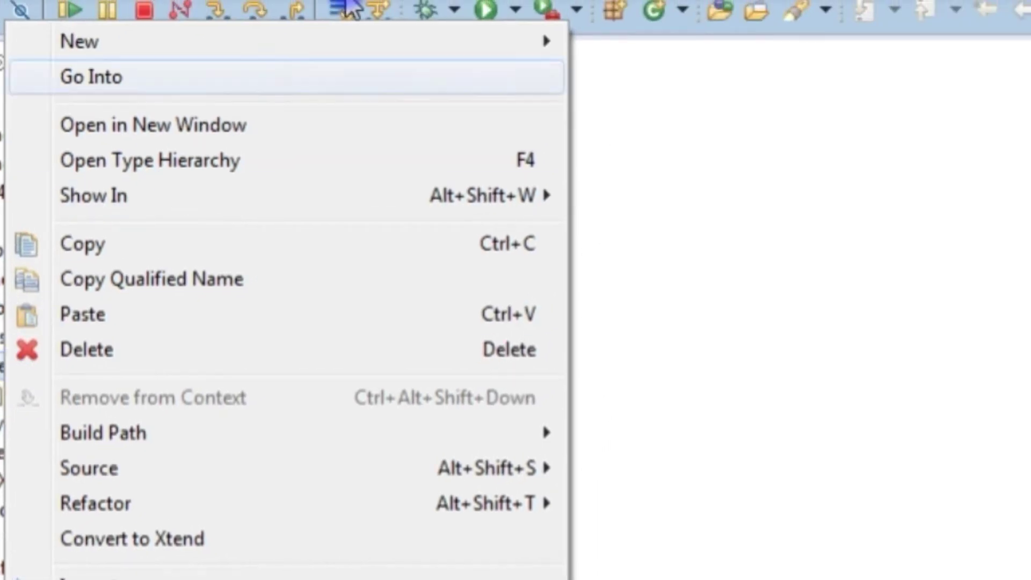
pyautogui.moveTo(315, 57)
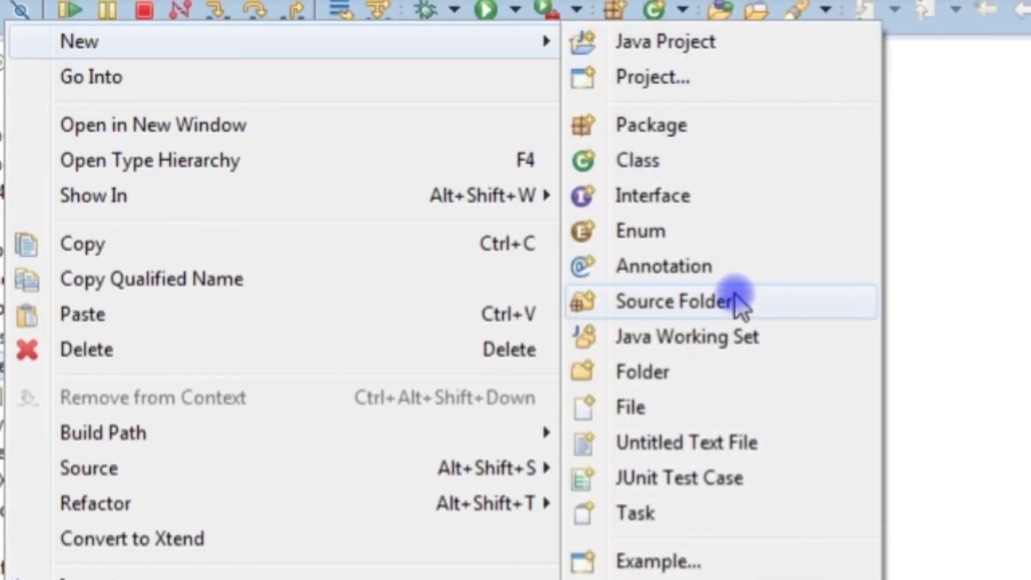
pyautogui.click(647, 579)
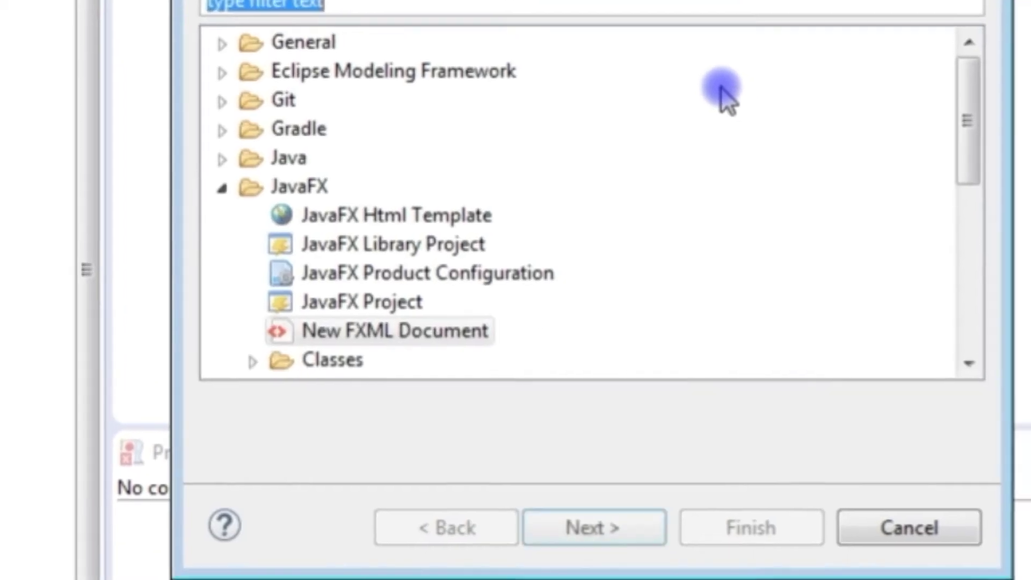
pyautogui.click(217, 184)
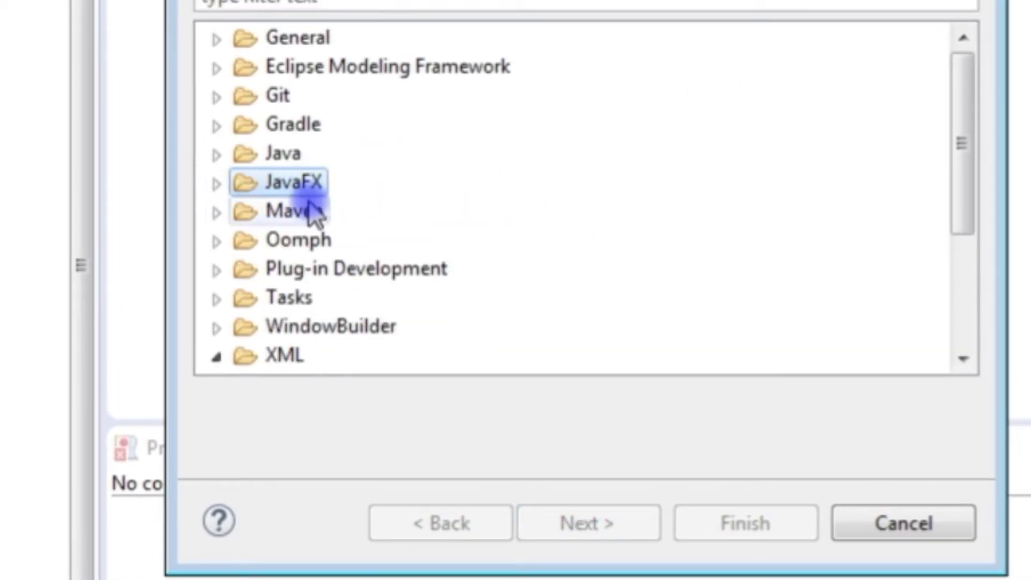
pyautogui.click(217, 183)
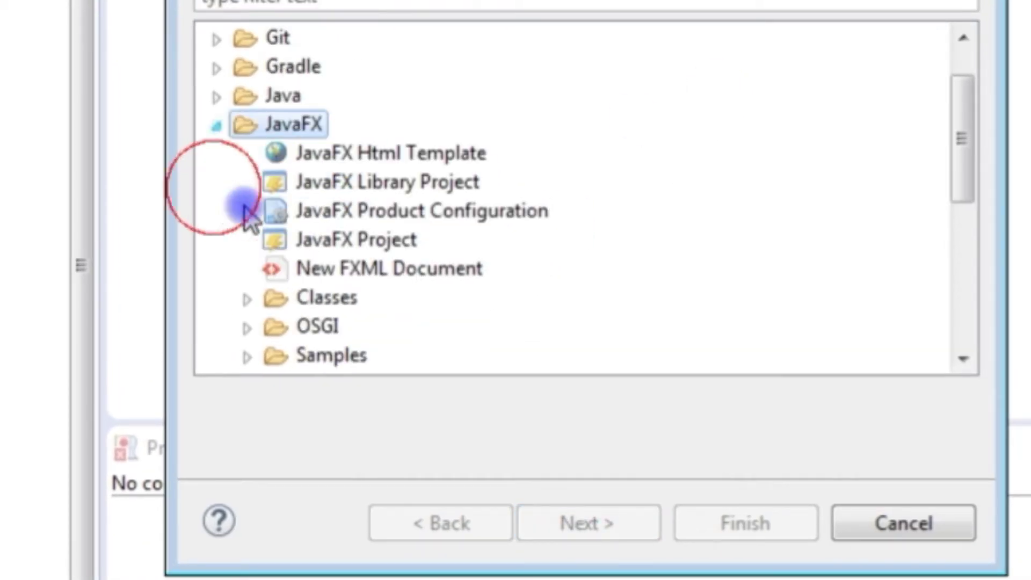
pyautogui.click(390, 271)
pyautogui.click(612, 524)
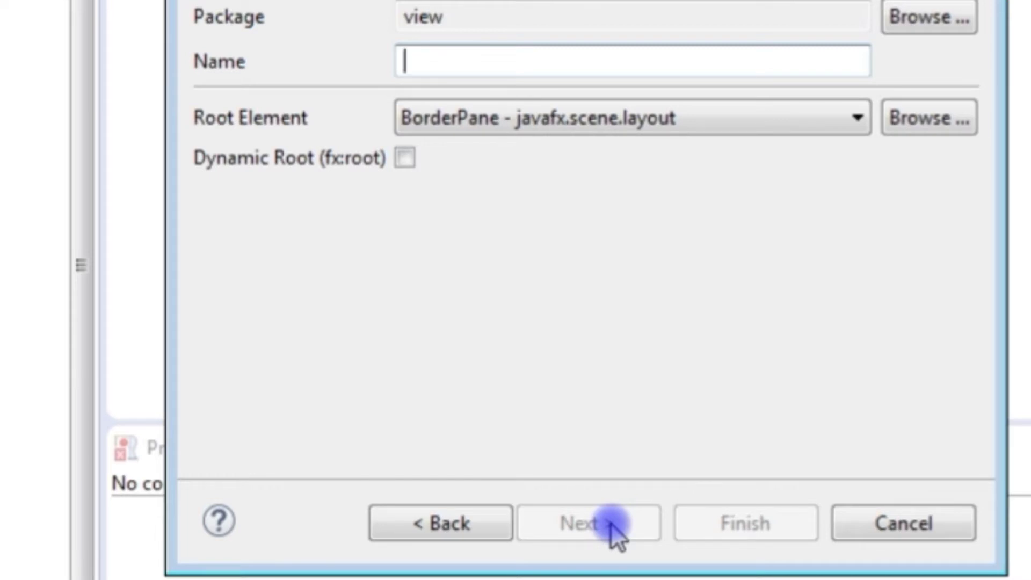
# Name the FXML document Board, keep BorderPane as its root element, and create it.
pyautogui.write('Board')
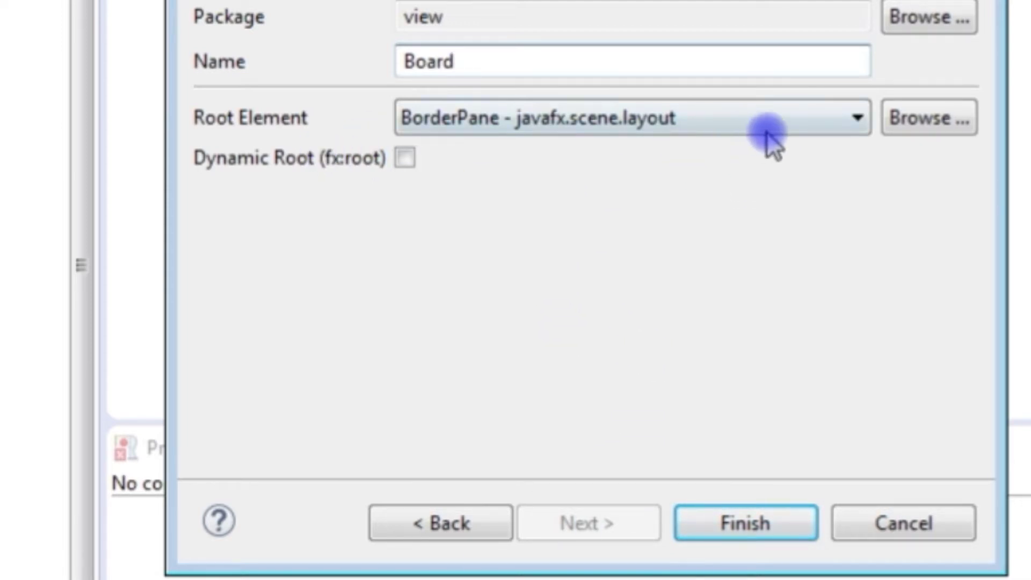
pyautogui.click(858, 118)
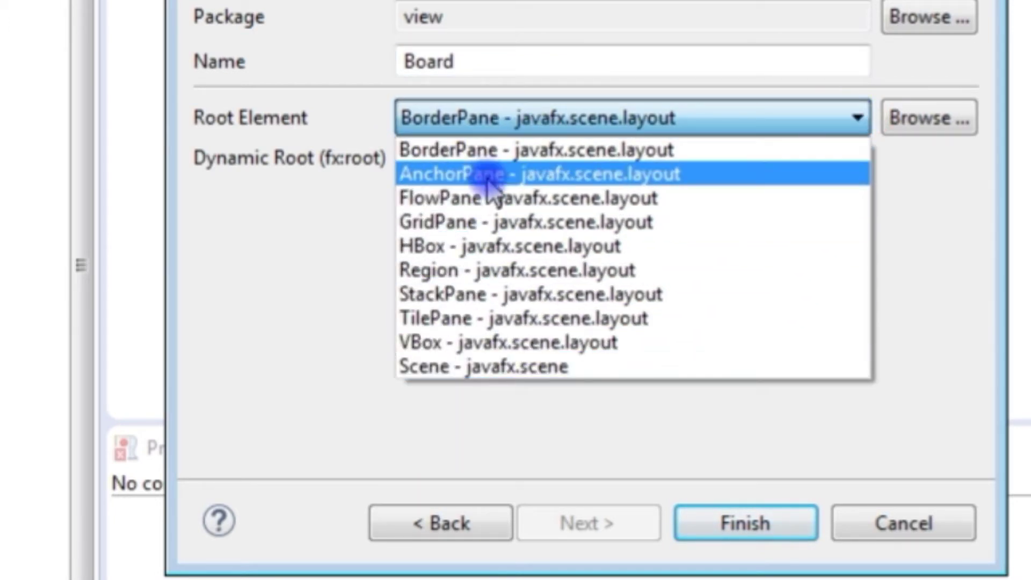
pyautogui.click(474, 151)
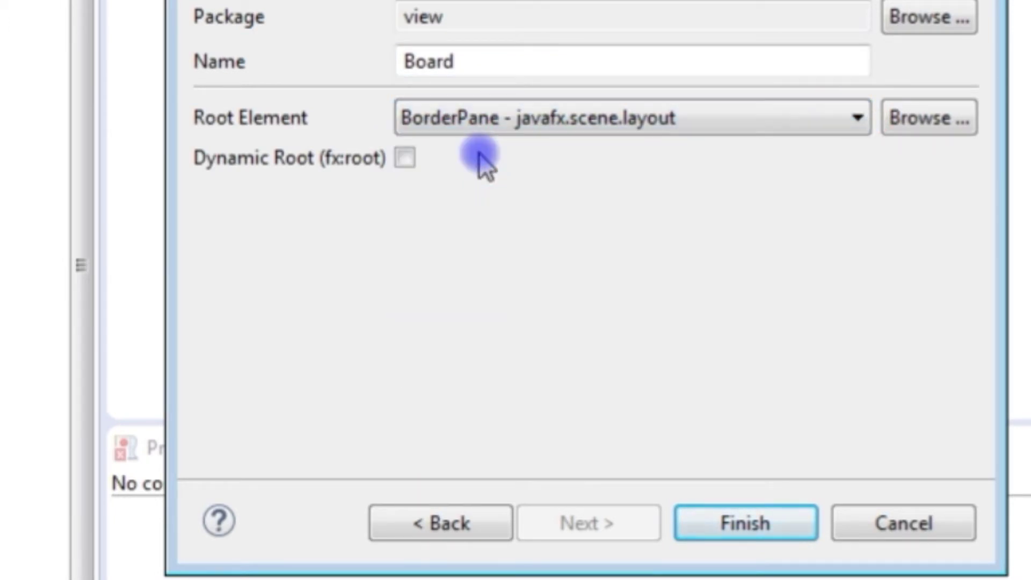
pyautogui.click(741, 522)
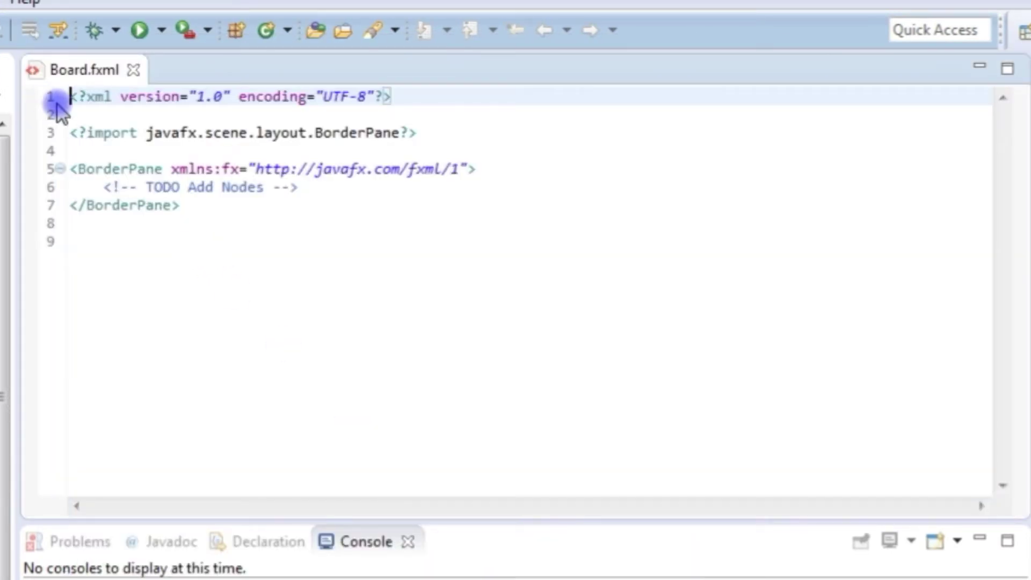
# Look over the generated Board.fxml source and close its editor.
pyautogui.moveTo(69, 96); pyautogui.dragTo(191, 274)
pyautogui.click(191, 273)
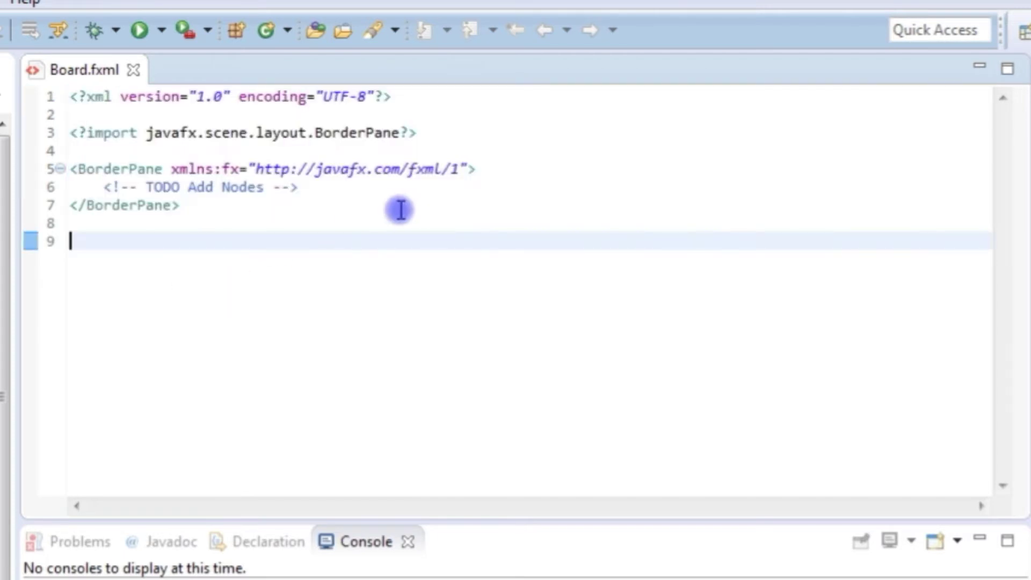
pyautogui.click(134, 71)
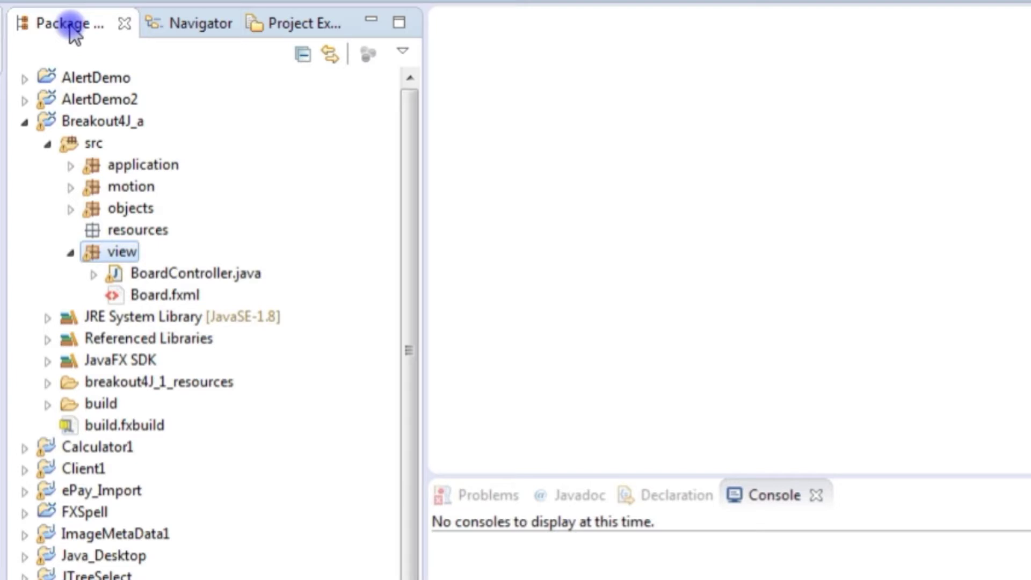
# Examine the BorderPane regions of Board.fxml in Scene Builder's document hierarchy and close Scene Builder.
pyautogui.click(142, 294)
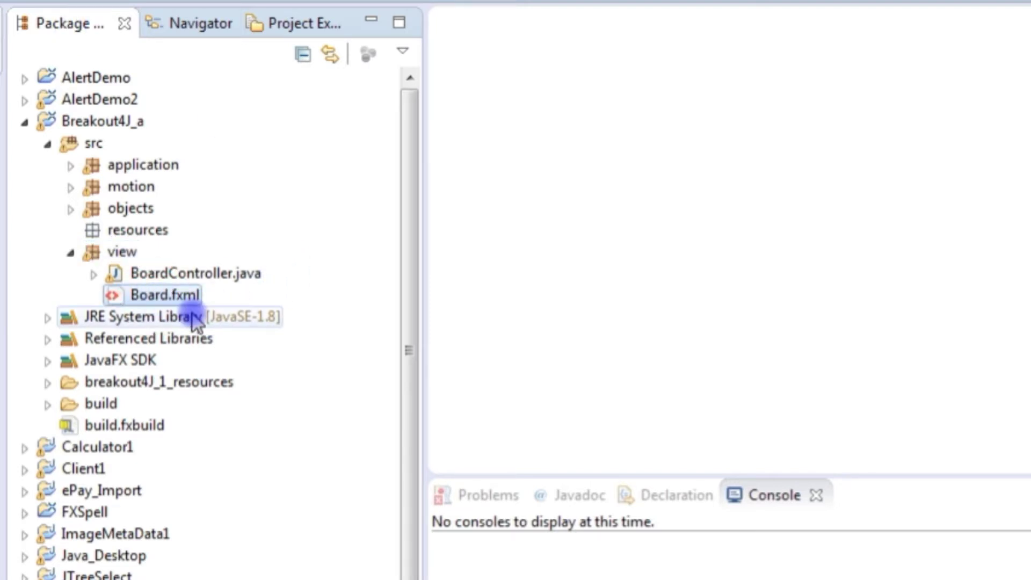
pyautogui.rightClick(155, 302)
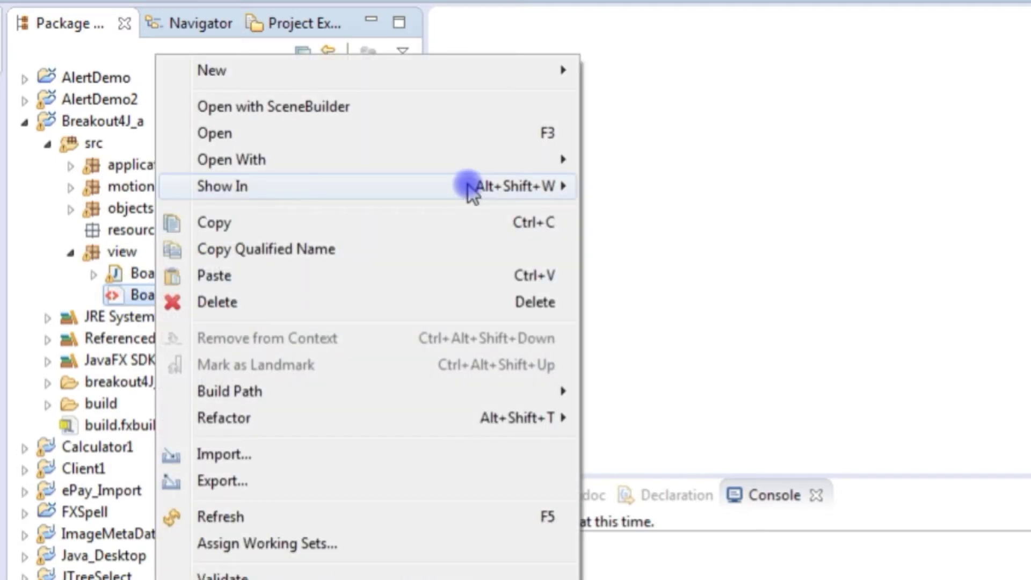
pyautogui.click(300, 109)
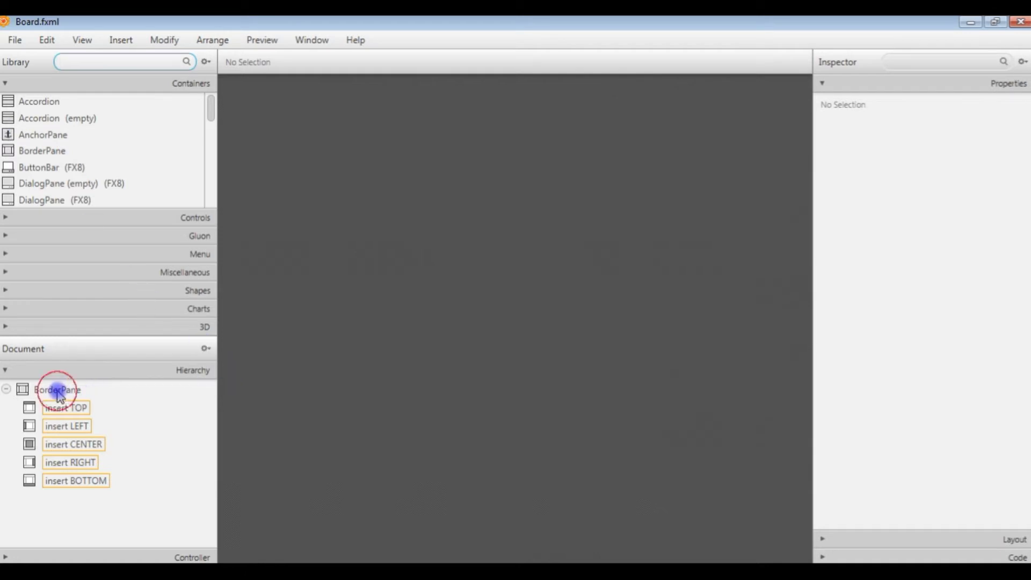
pyautogui.click(7, 390)
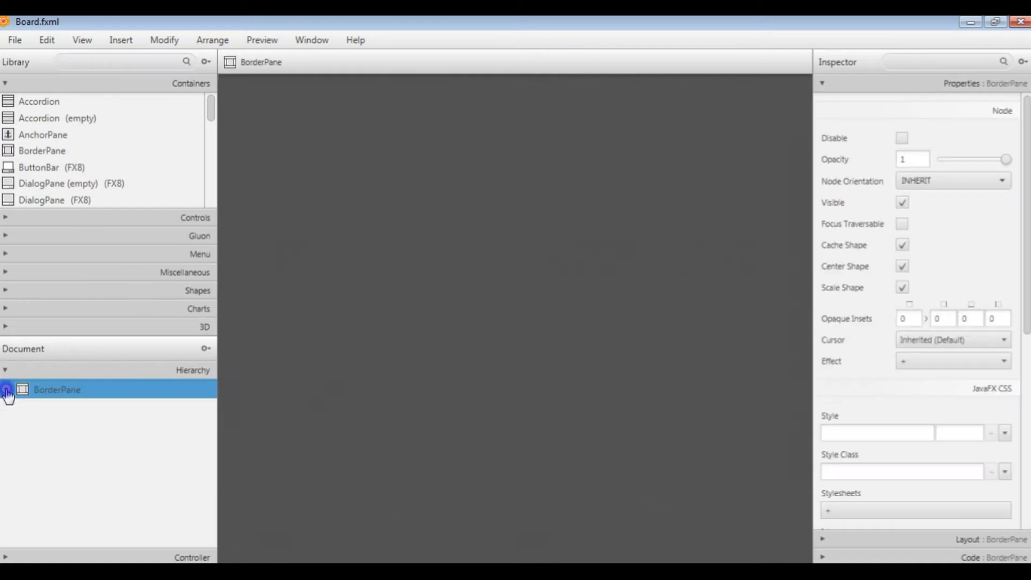
pyautogui.click(7, 390)
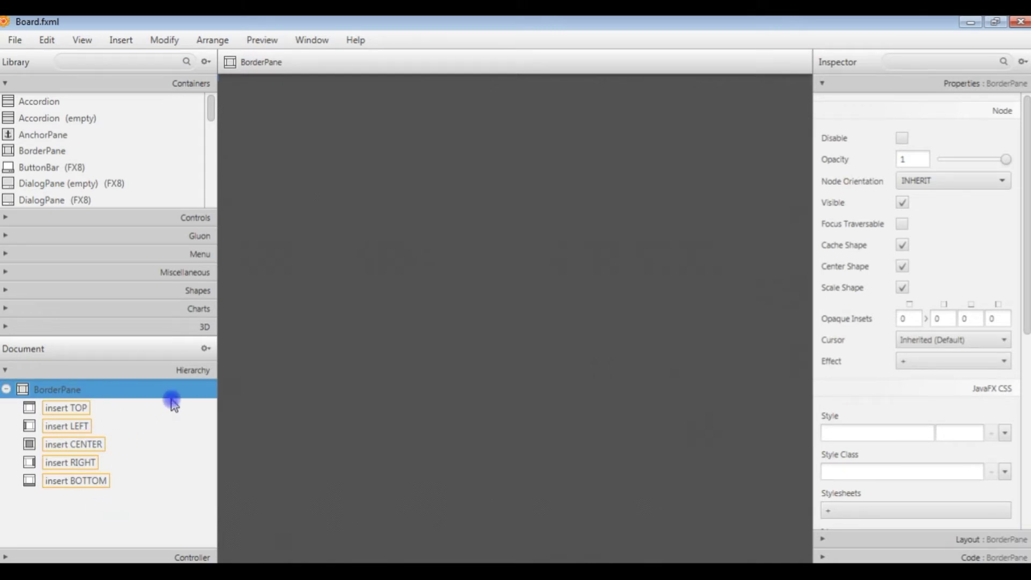
pyautogui.click(1018, 23)
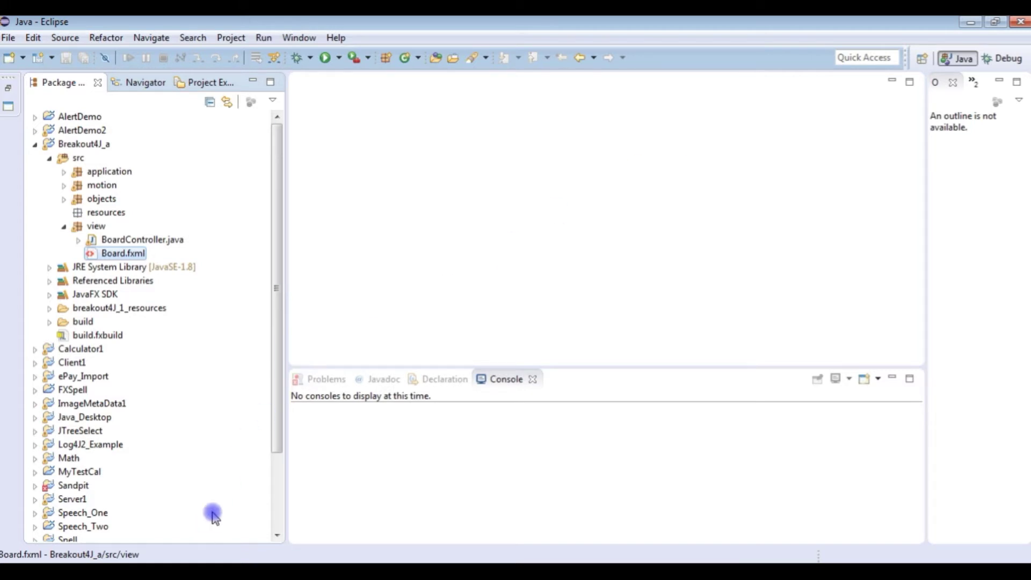
# Switch to Windows Explorer and copy 0hearts.png, application.css and frame.png from the Speech_Two resources folder.
pyautogui.click(193, 572)
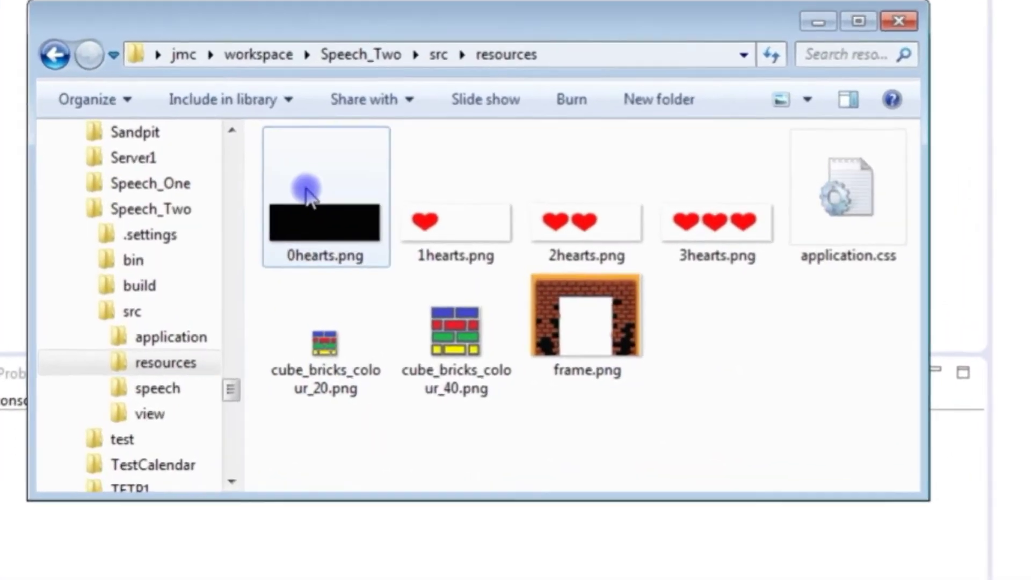
pyautogui.click(500, 264)
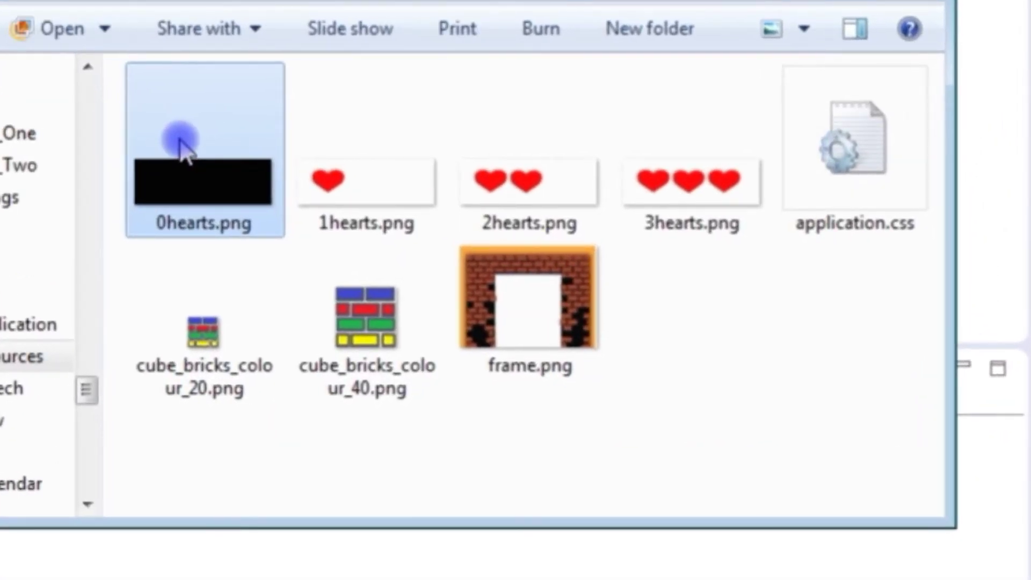
pyautogui.keyDown('ctrl'); pyautogui.click(866, 144); pyautogui.keyUp('ctrl')
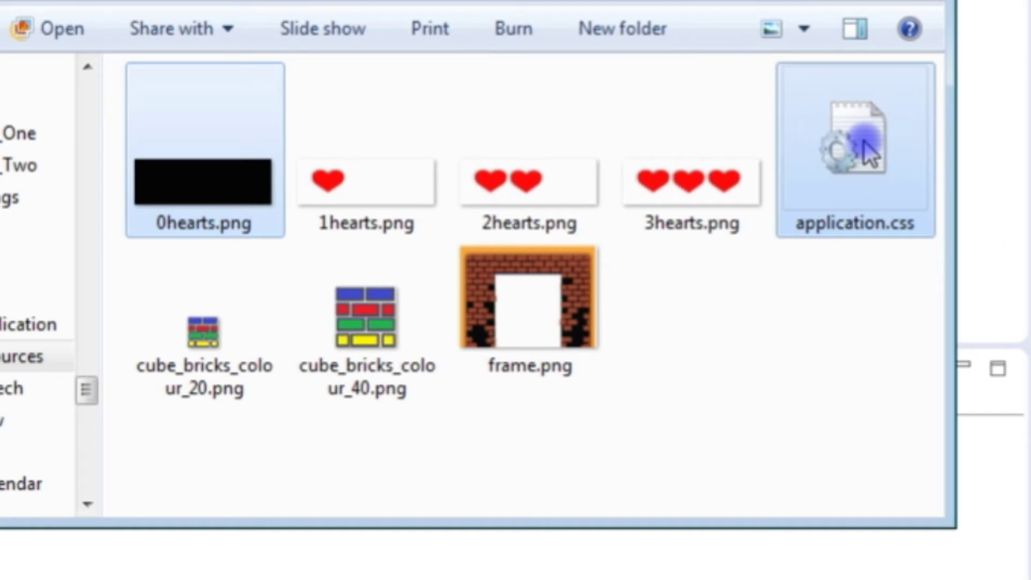
pyautogui.keyDown('ctrl'); pyautogui.click(515, 325); pyautogui.keyUp('ctrl')
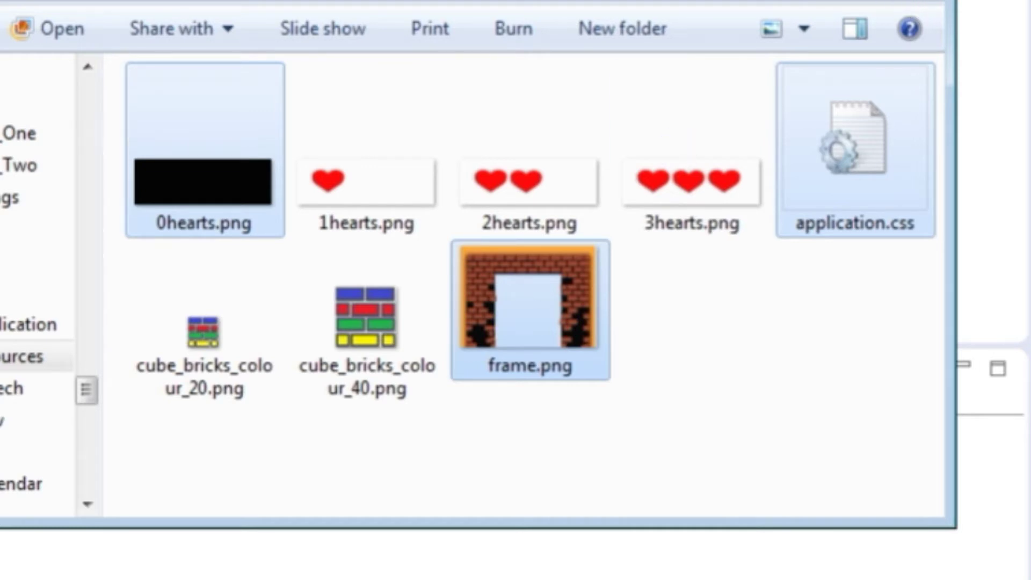
# Switch back to Eclipse and paste the copied files into the resources package of Breakout4J_a.
pyautogui.hotkey('alt', 'Tab')
pyautogui.click(46, 175)
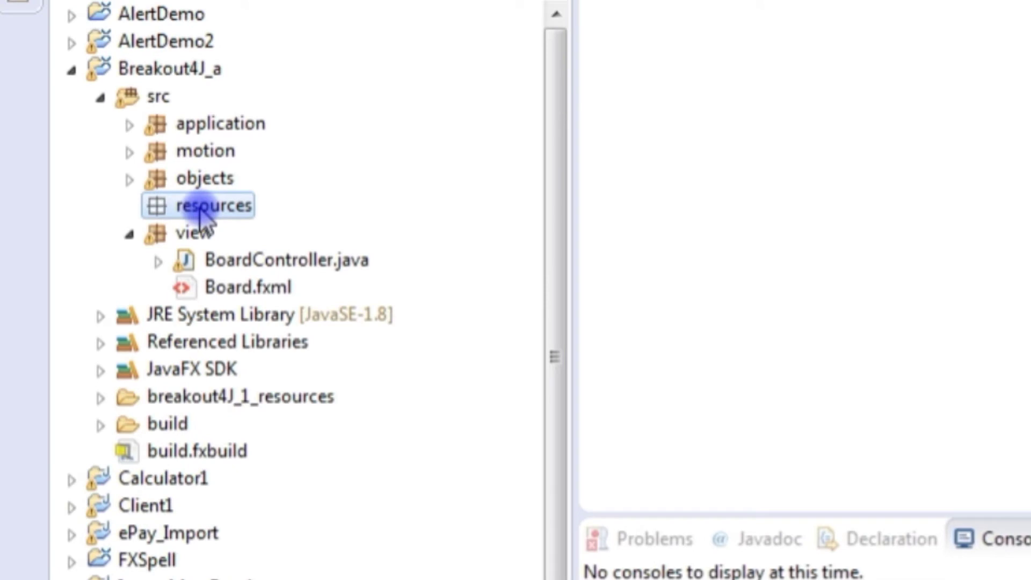
pyautogui.rightClick(200, 213)
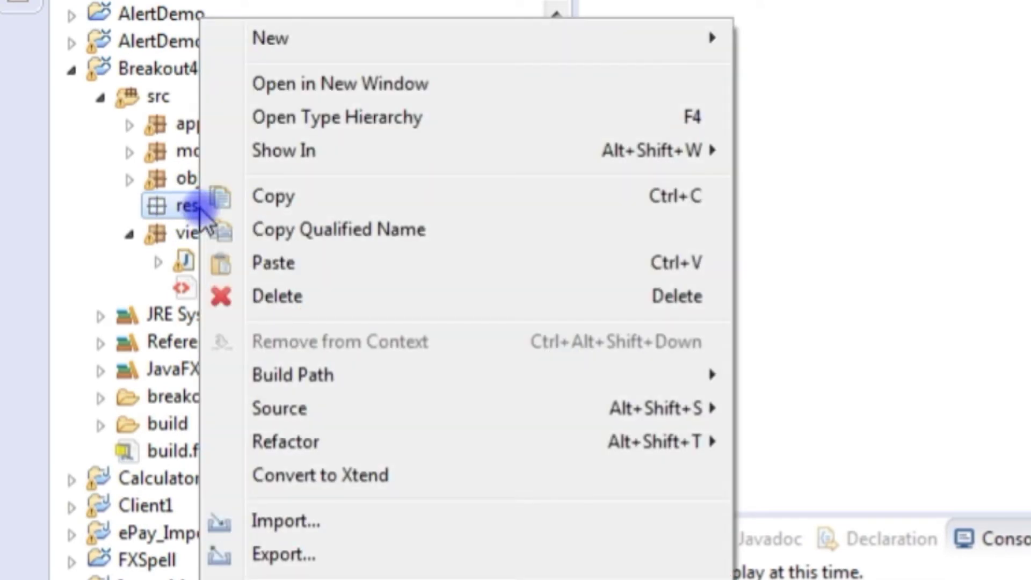
pyautogui.click(299, 262)
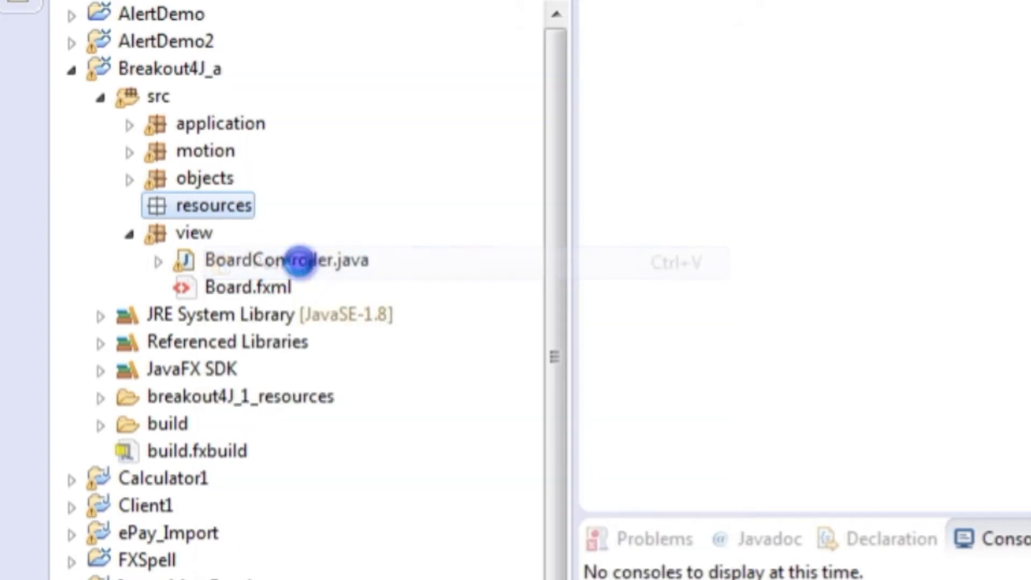
pyautogui.click(299, 335)
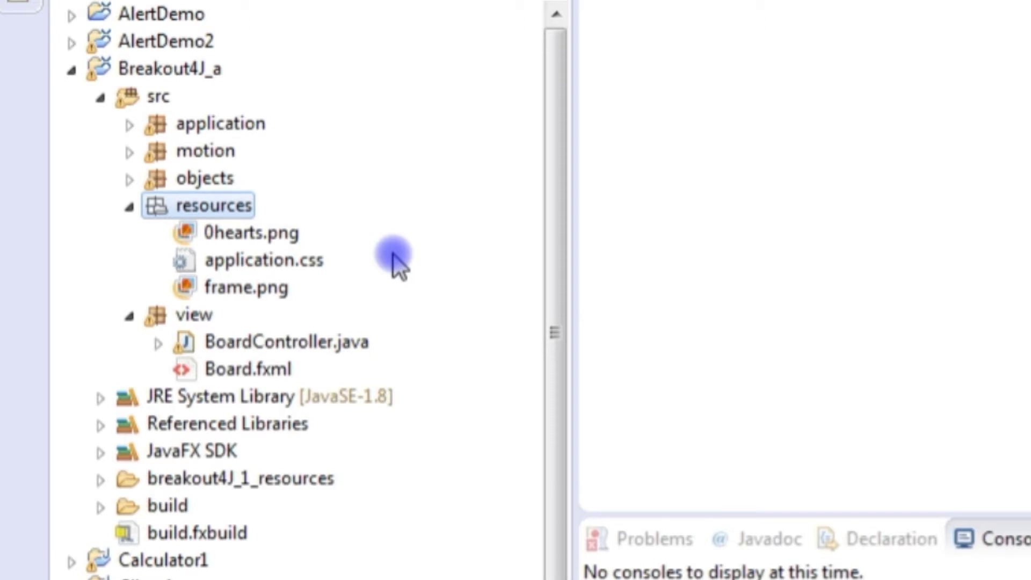
# Open Board.fxml from the view package in Scene Builder.
pyautogui.click(220, 369)
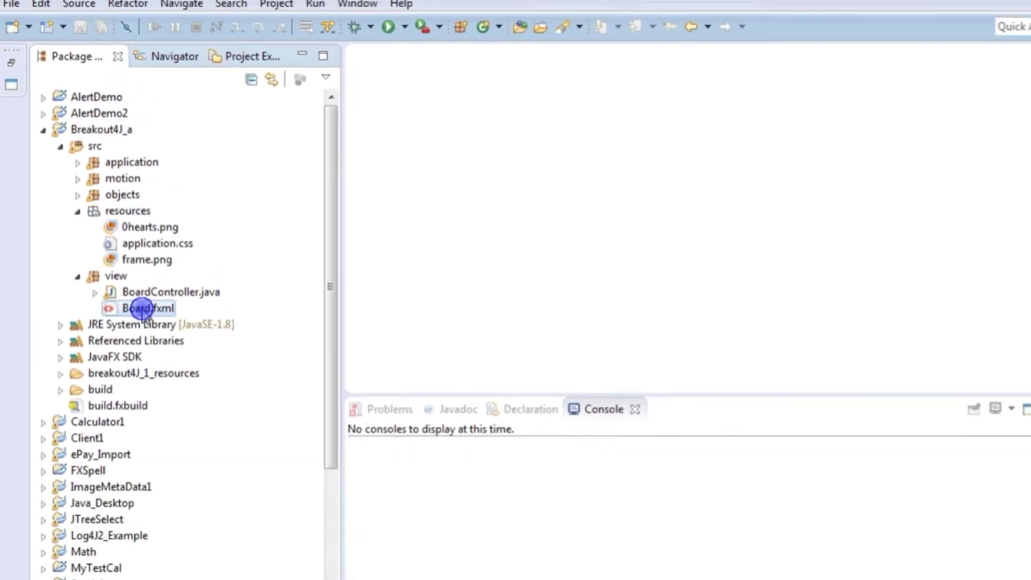
pyautogui.rightClick(142, 309)
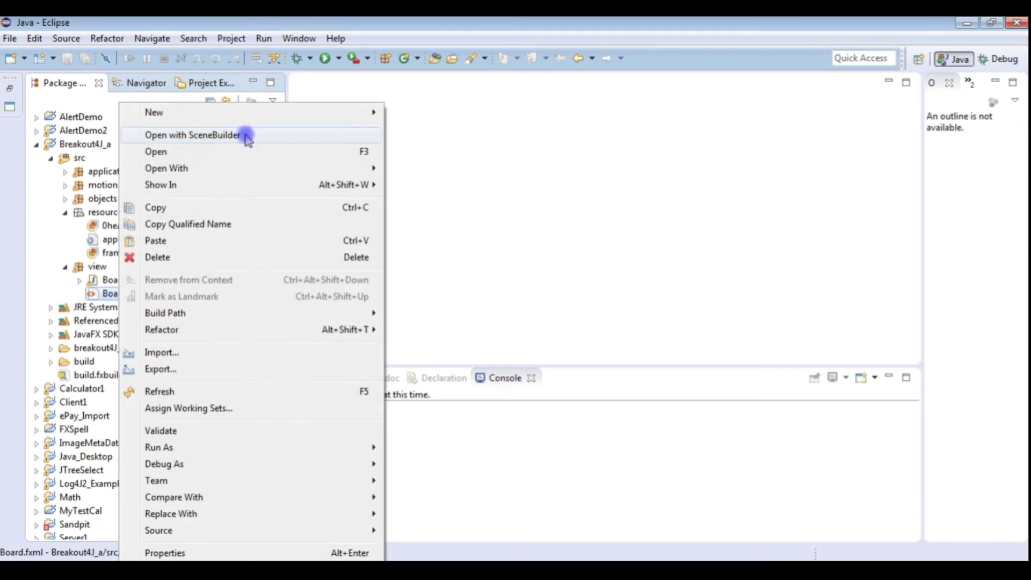
pyautogui.click(292, 117)
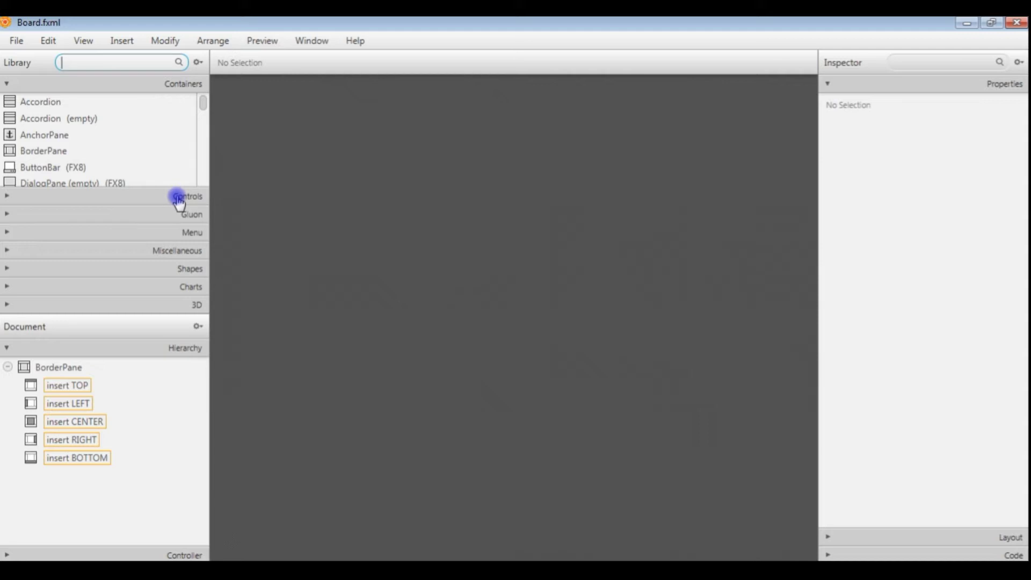
# Insert a GridPane container into the TOP region of the BorderPane.
pyautogui.click(207, 171)
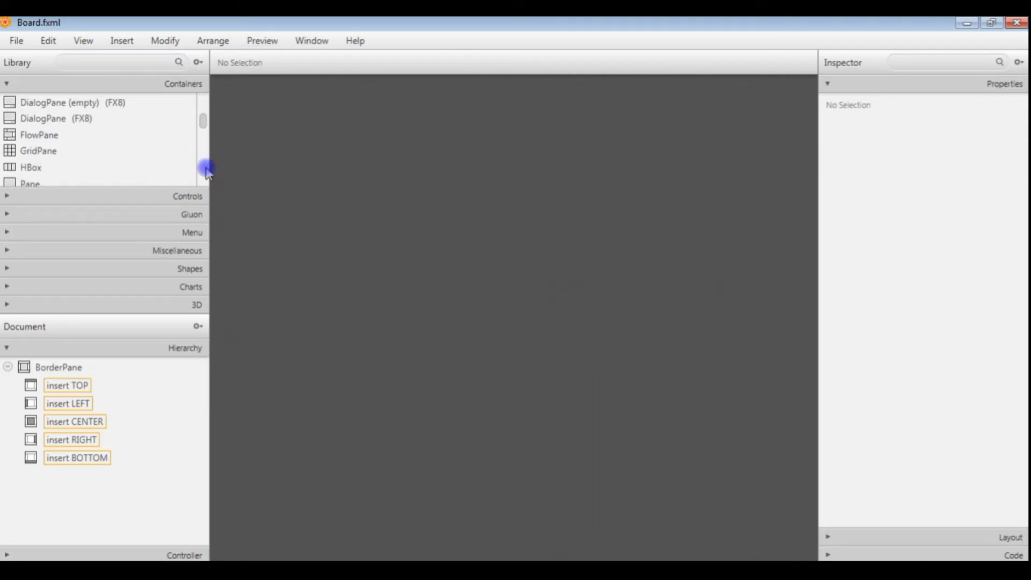
pyautogui.click(42, 152)
pyautogui.moveTo(43, 152); pyautogui.dragTo(75, 385)
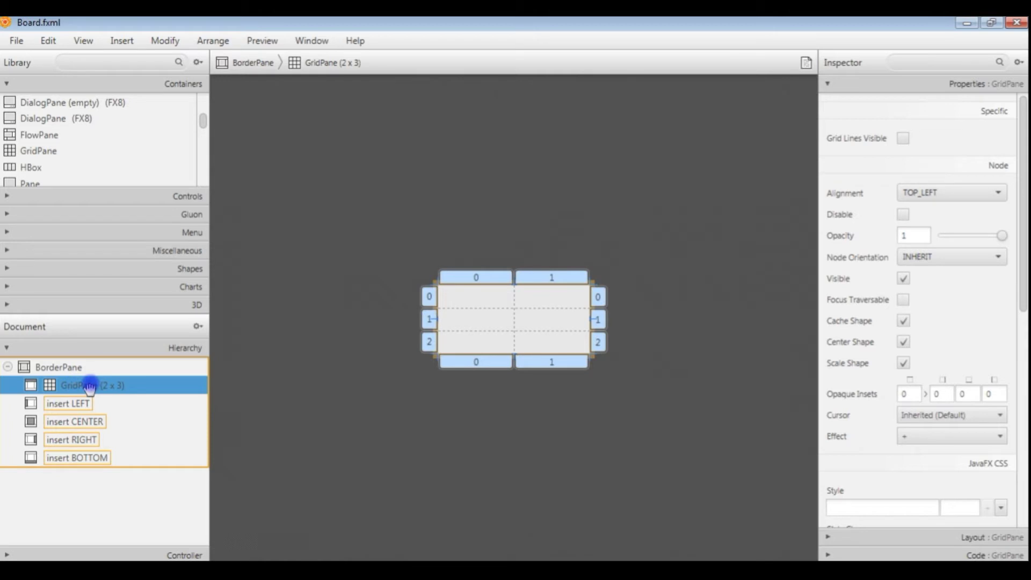
# Add a column before the existing columns of the GridPane.
pyautogui.rightClick(89, 387)
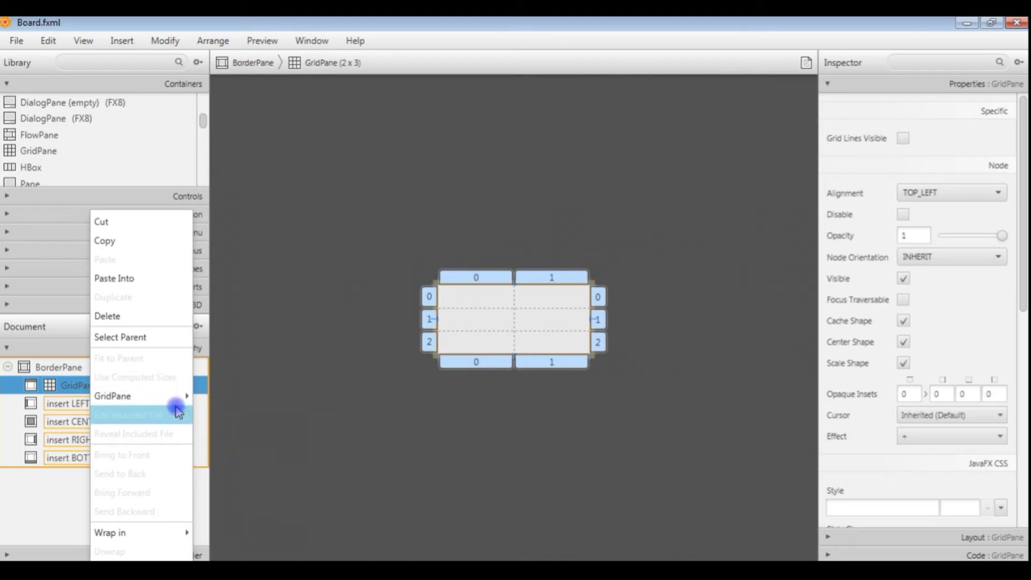
pyautogui.moveTo(179, 397)
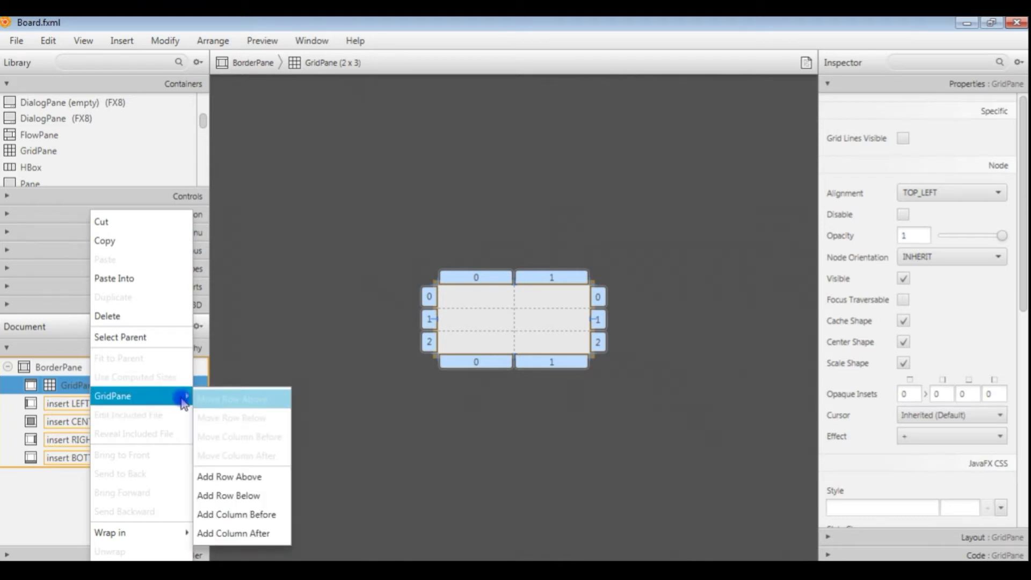
pyautogui.click(243, 516)
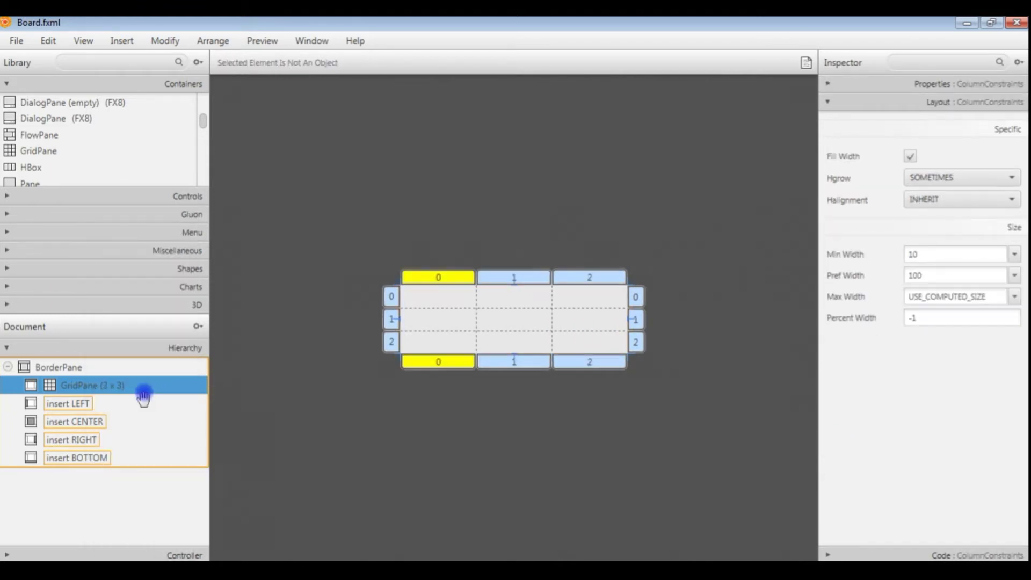
# Add two more columns before the first column of the GridPane.
pyautogui.rightClick(141, 387)
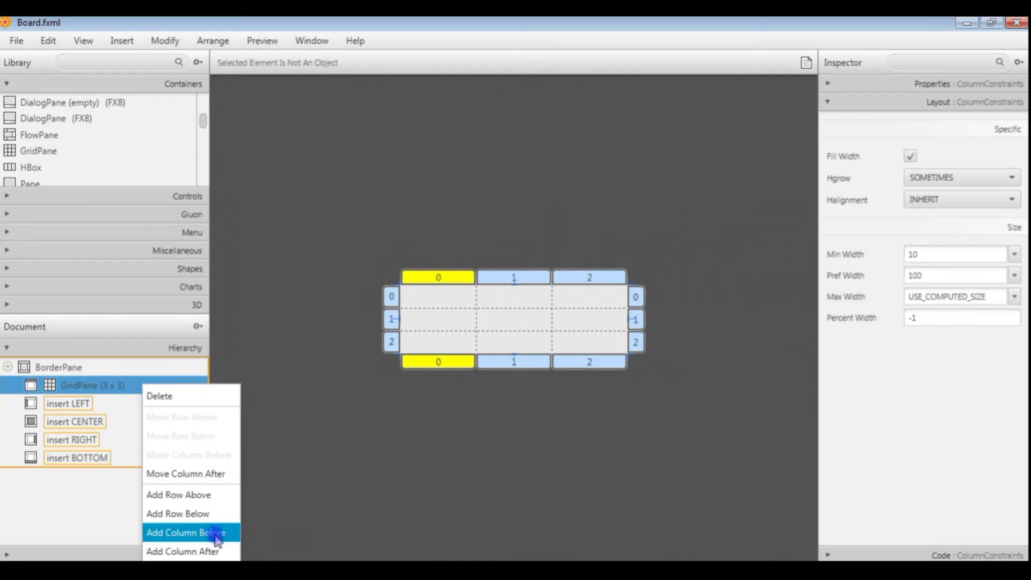
pyautogui.click(215, 534)
pyautogui.rightClick(141, 386)
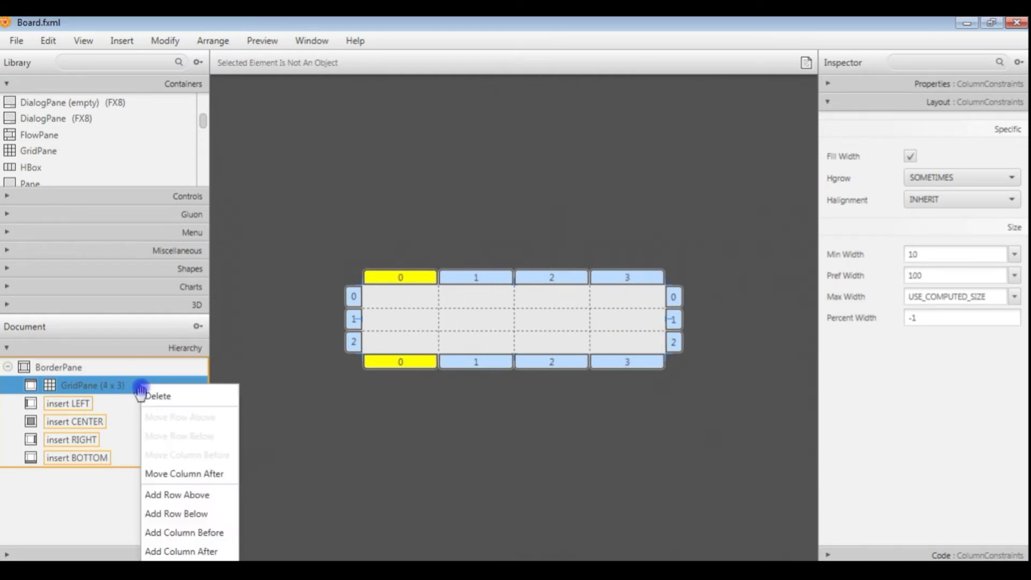
pyautogui.click(206, 532)
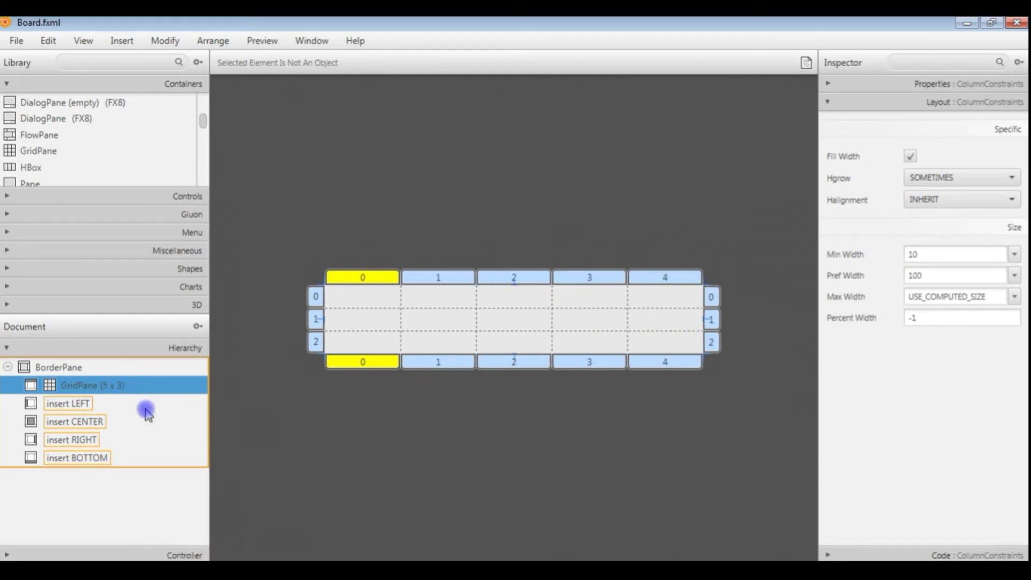
# Delete the last two rows of the GridPane, leaving a single row.
pyautogui.click(316, 342)
pyautogui.rightClick(315, 343)
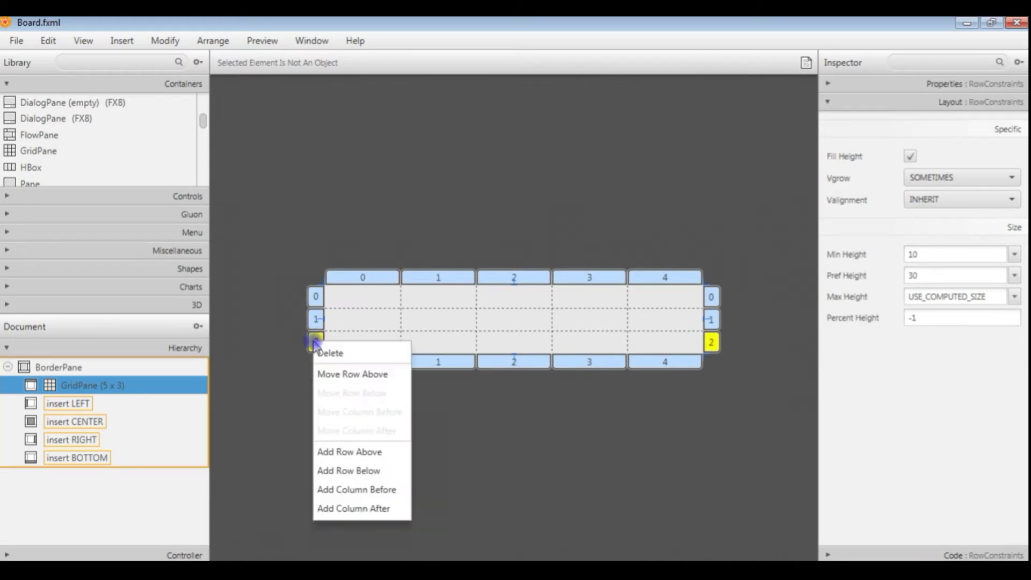
pyautogui.click(320, 352)
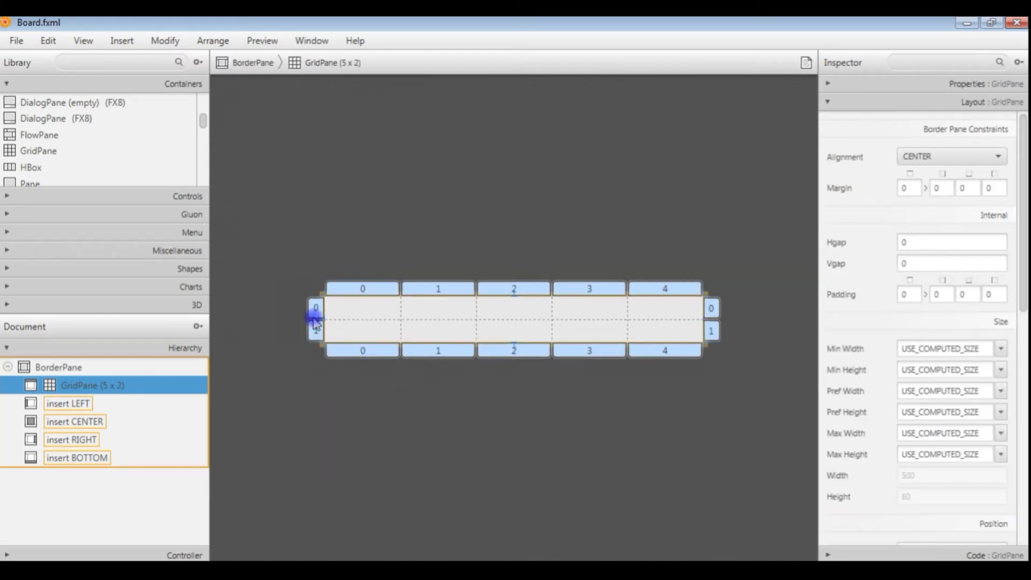
pyautogui.click(316, 331)
pyautogui.rightClick(315, 332)
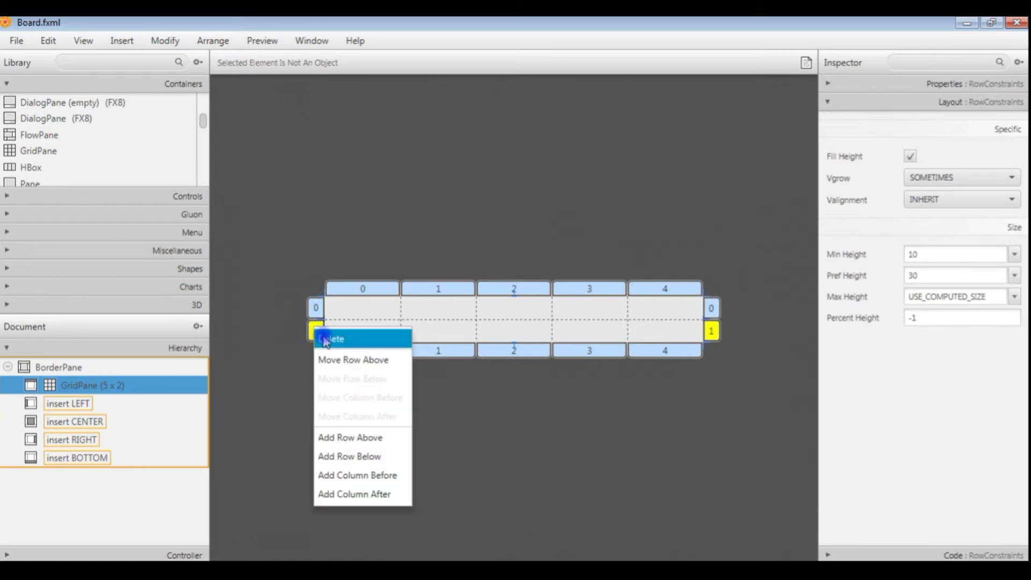
pyautogui.click(325, 338)
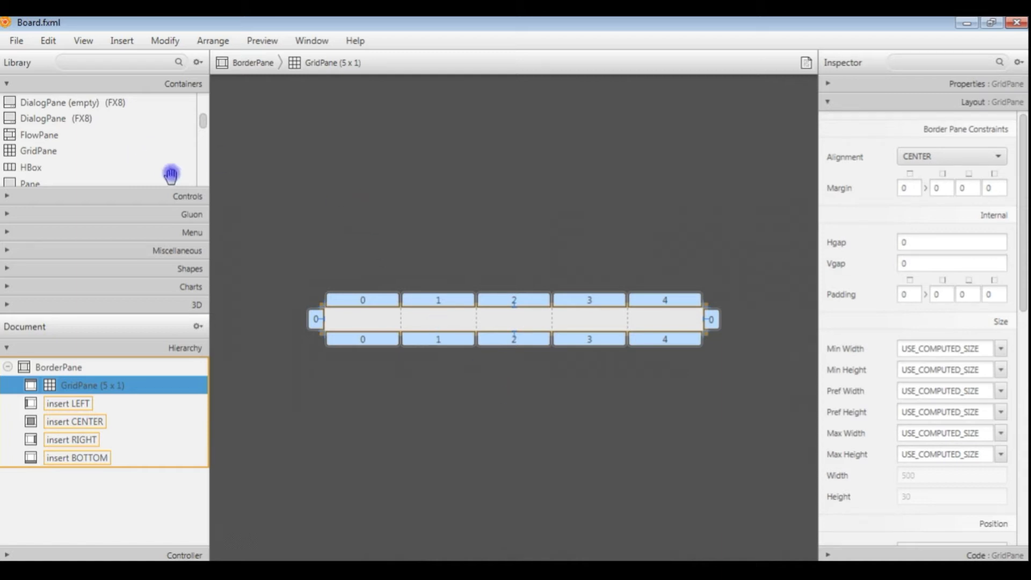
# Insert a Pane container into the CENTER region of the BorderPane.
pyautogui.click(195, 149)
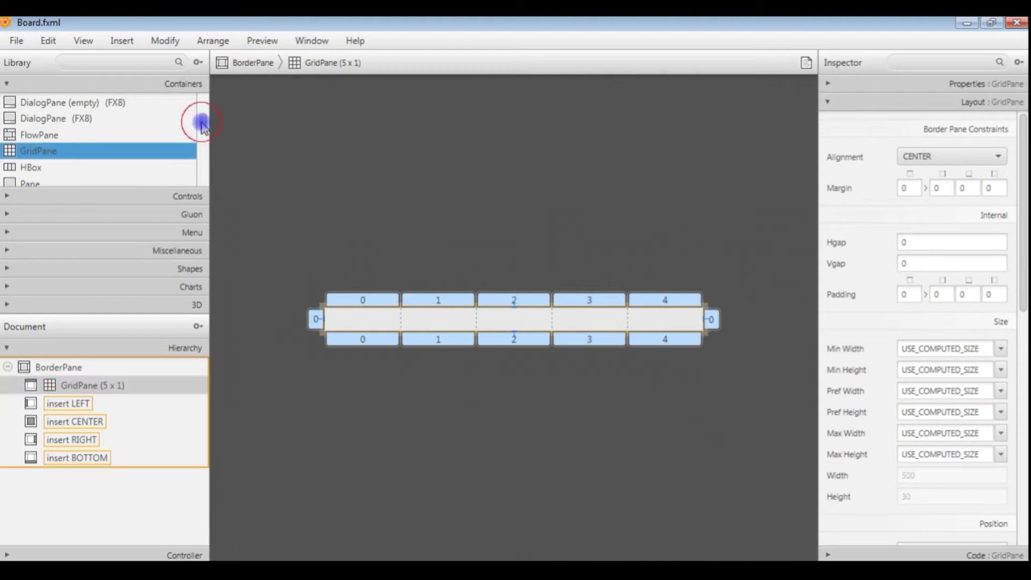
pyautogui.scroll(-2, 201, 126)
pyautogui.moveTo(43, 154); pyautogui.dragTo(82, 424)
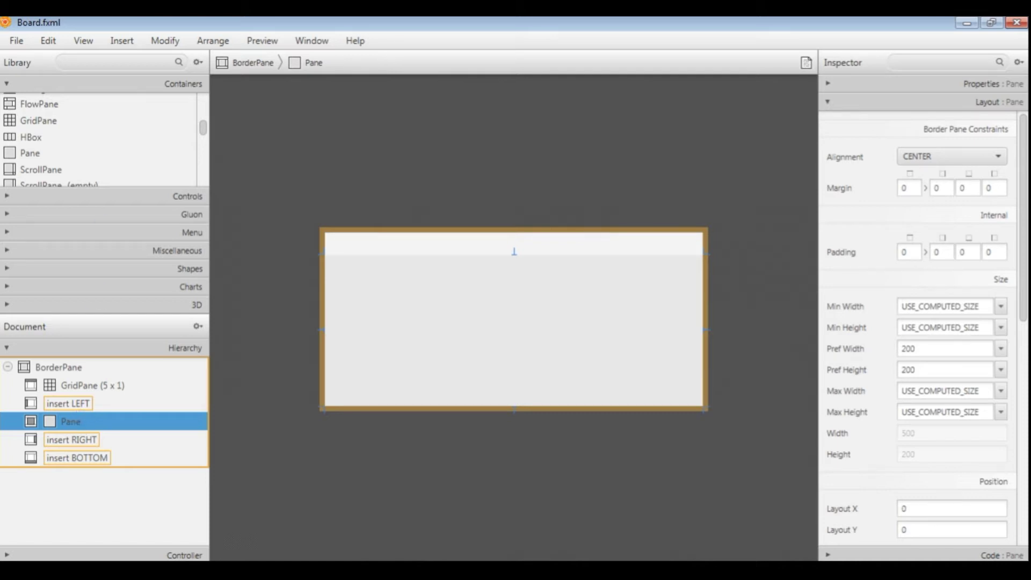
# Set the BorderPane's preferred width to 800 and preferred height to 600.
pyautogui.click(63, 368)
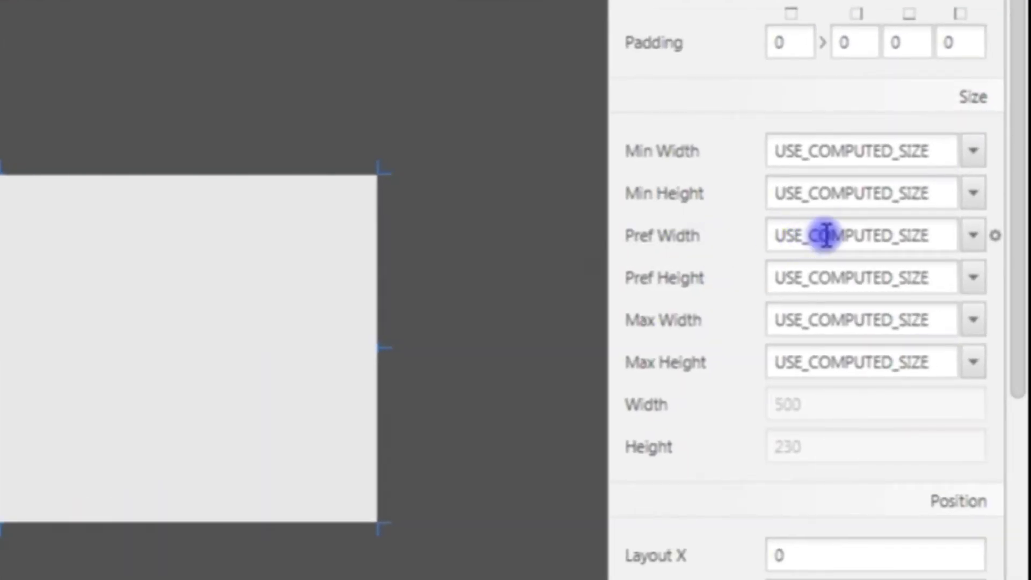
pyautogui.moveTo(779, 234); pyautogui.dragTo(997, 237)
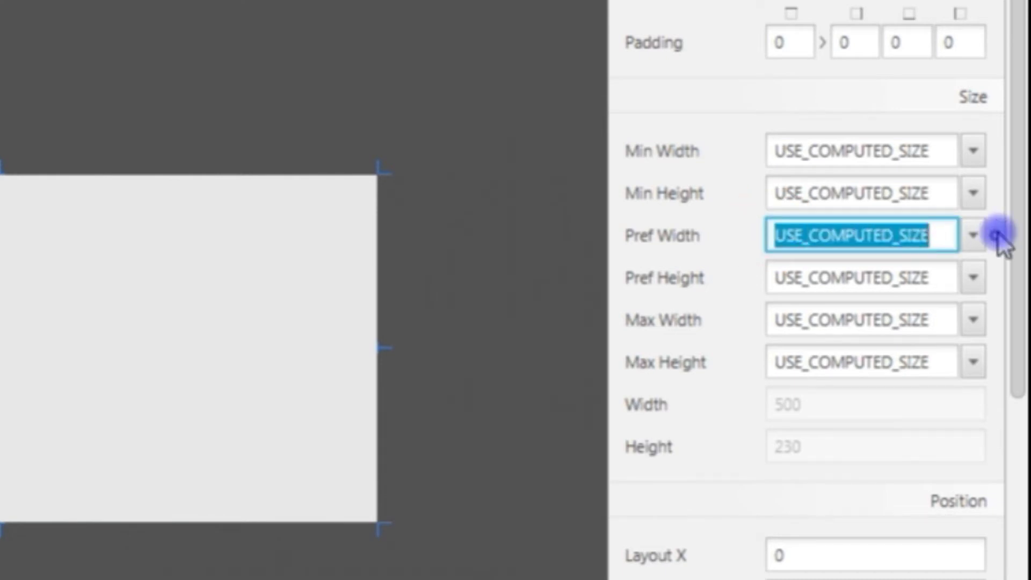
pyautogui.write('800')
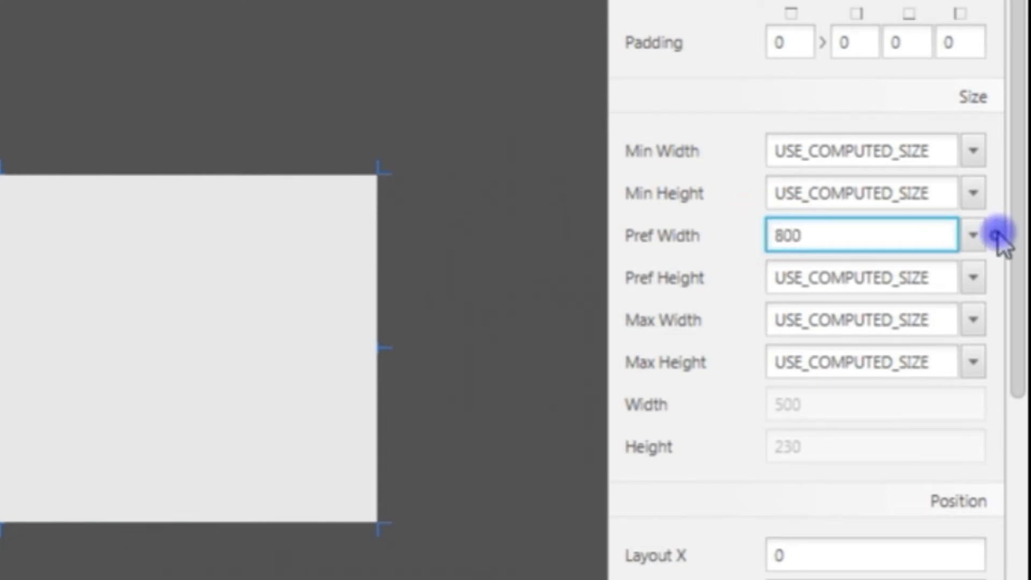
pyautogui.press('Tab')
pyautogui.press('Tab')
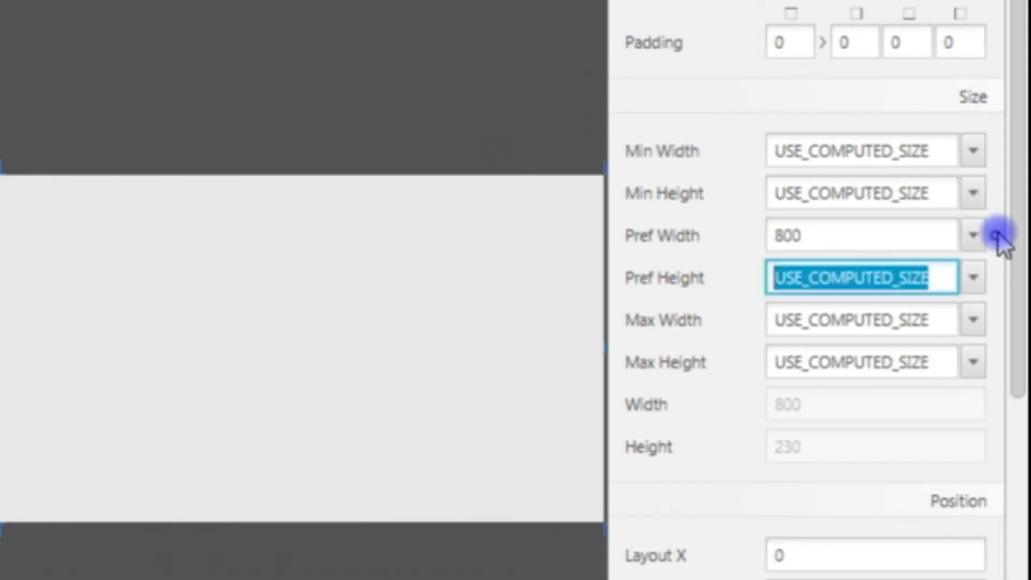
pyautogui.write('600')
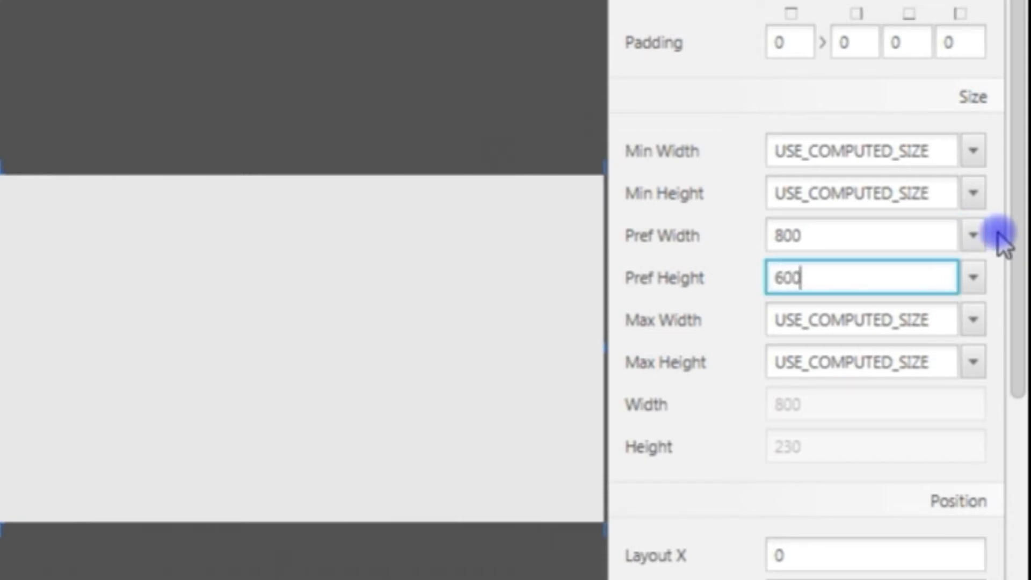
pyautogui.press('Tab')
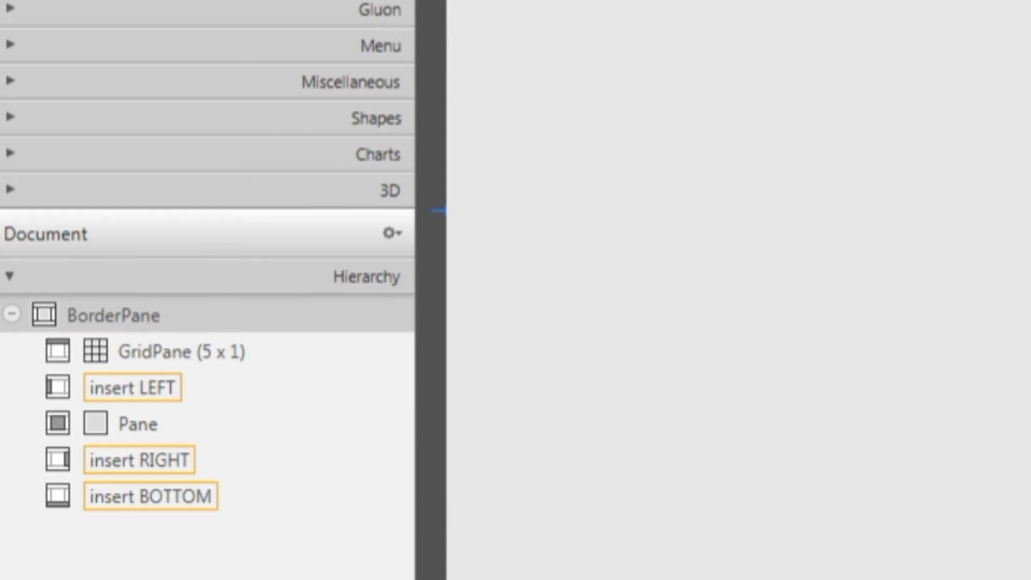
# Give the GridPane the CSS style -fx-background-color with the value #ffc34d.
pyautogui.click(161, 354)
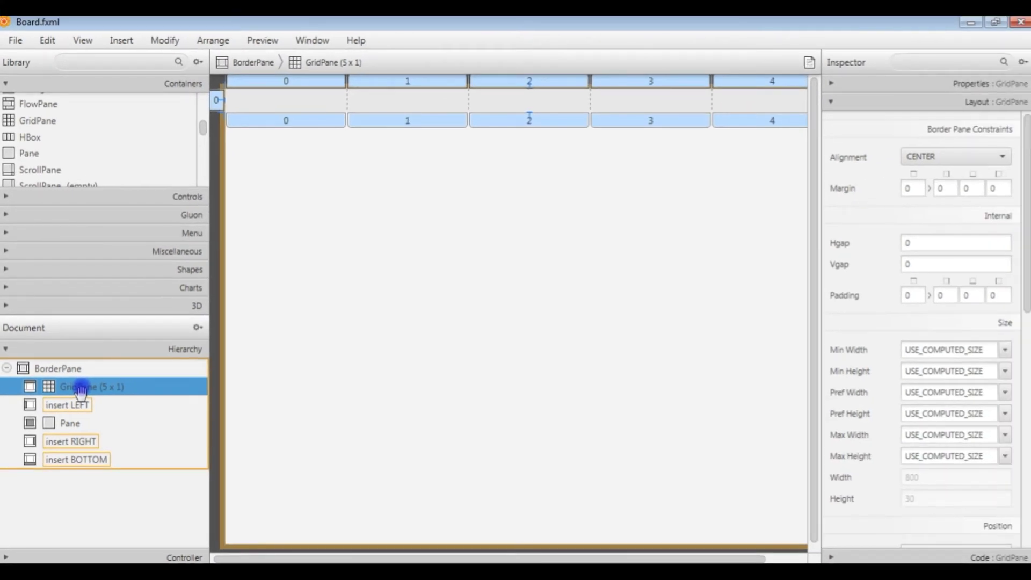
pyautogui.click(831, 83)
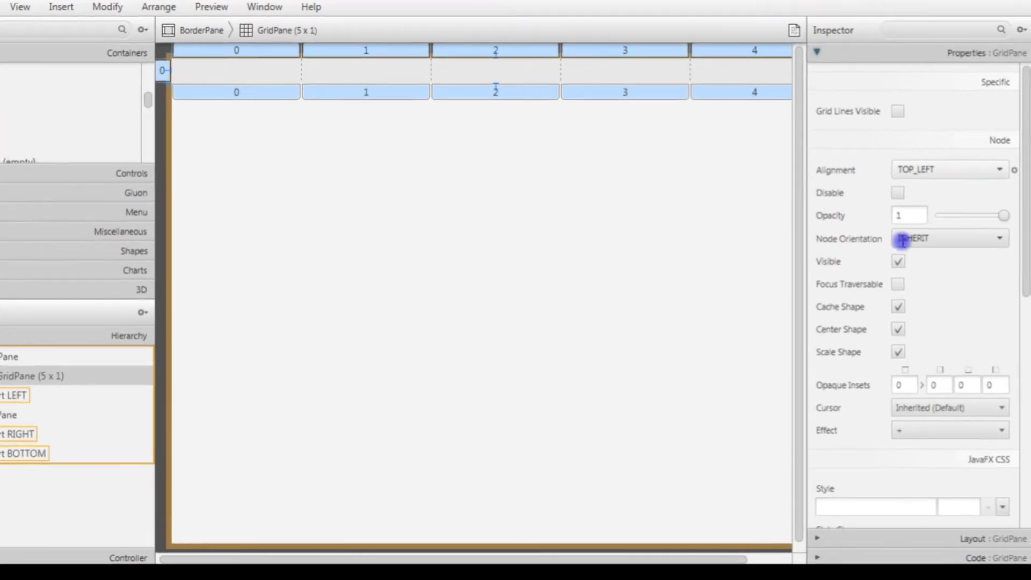
pyautogui.click(860, 509)
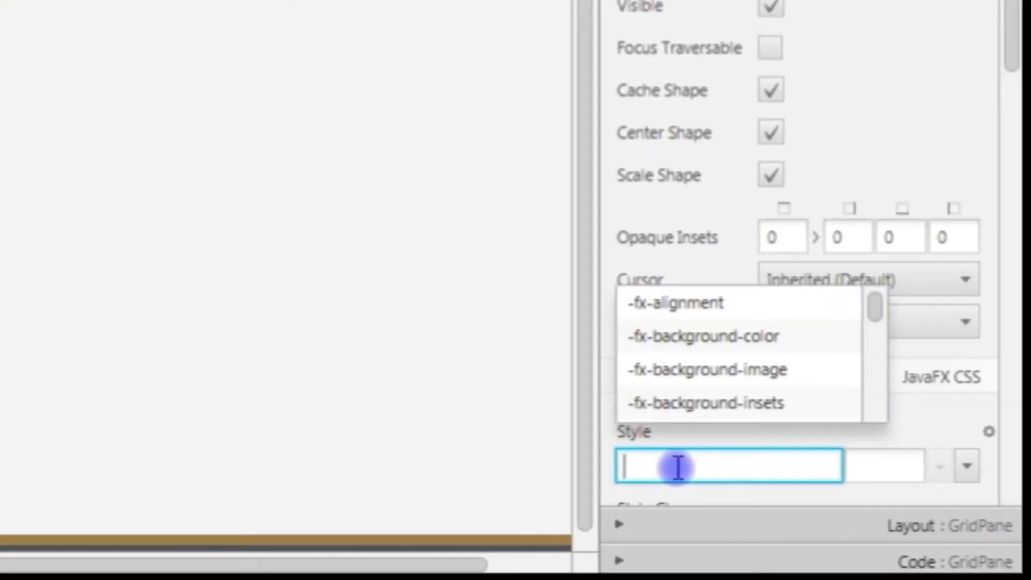
pyautogui.click(709, 338)
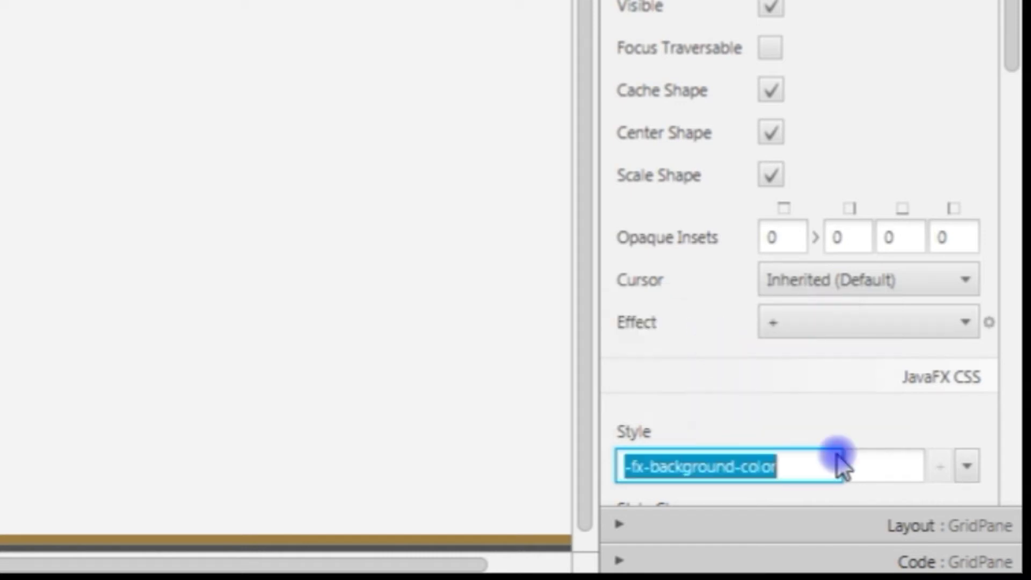
pyautogui.click(886, 467)
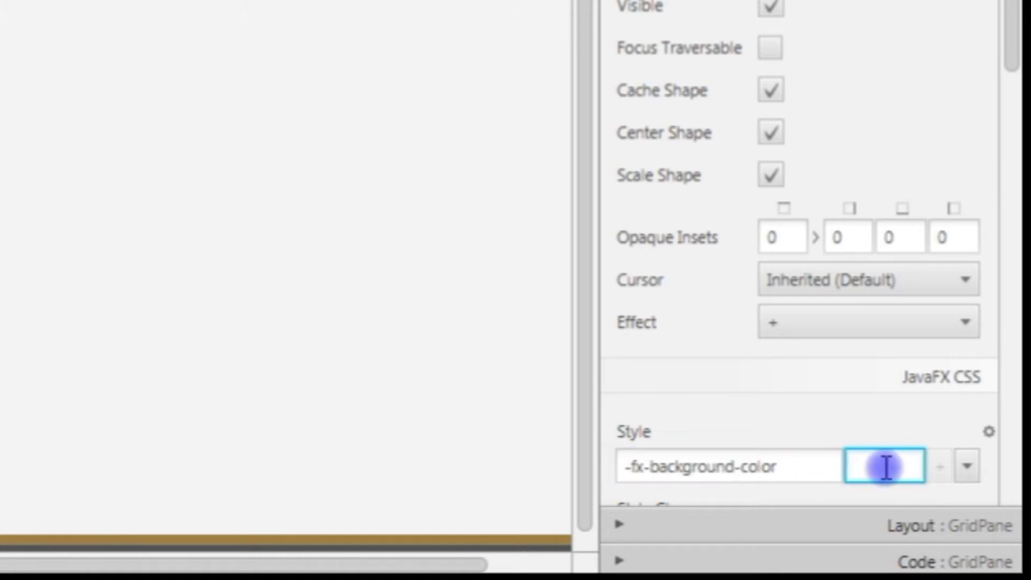
pyautogui.write('#')
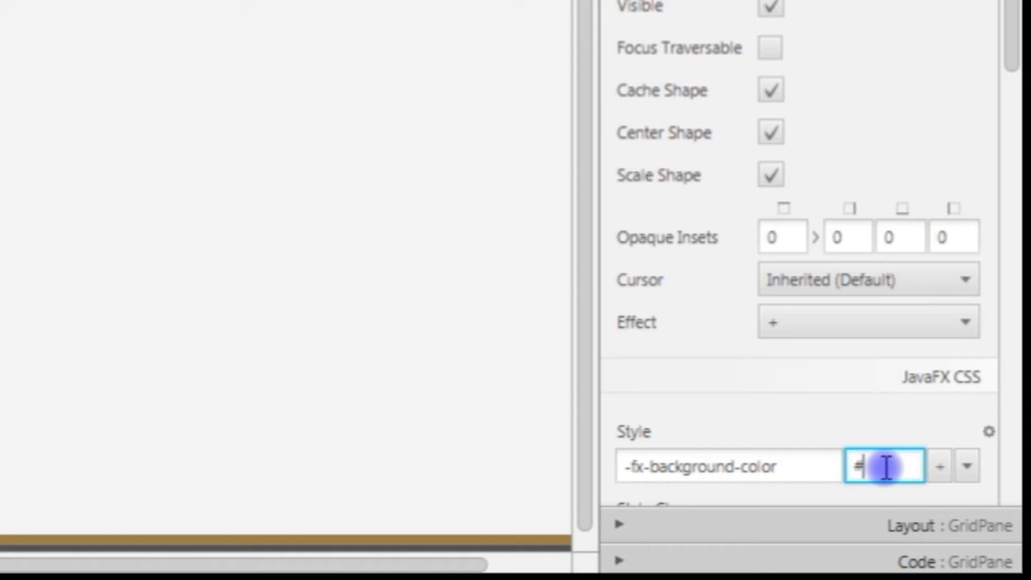
pyautogui.write('ffc34d')
pyautogui.press('Tab')
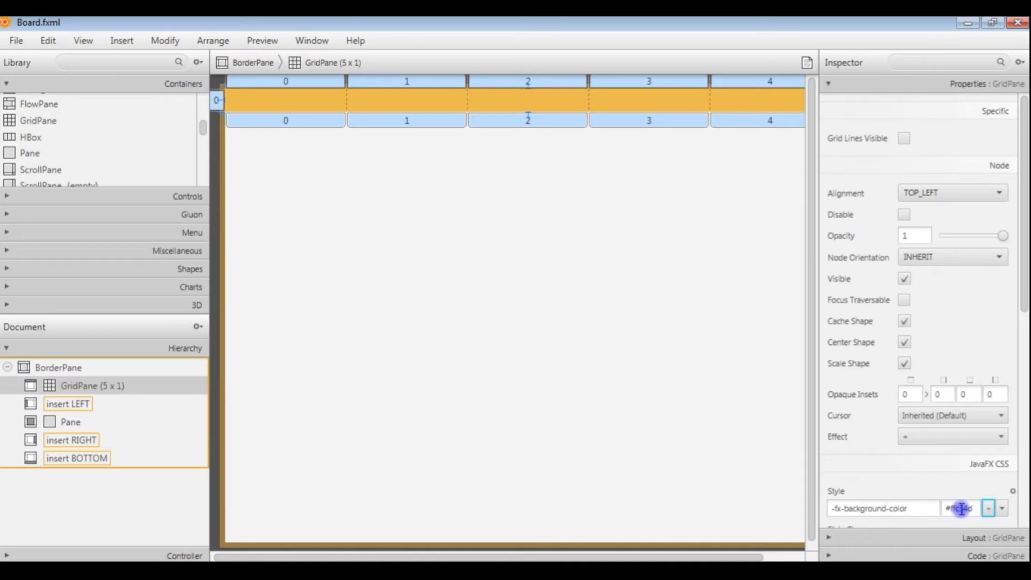
# Set the GridPane's top and bottom padding to 5.
pyautogui.moveTo(1022, 252); pyautogui.dragTo(1026, 493)
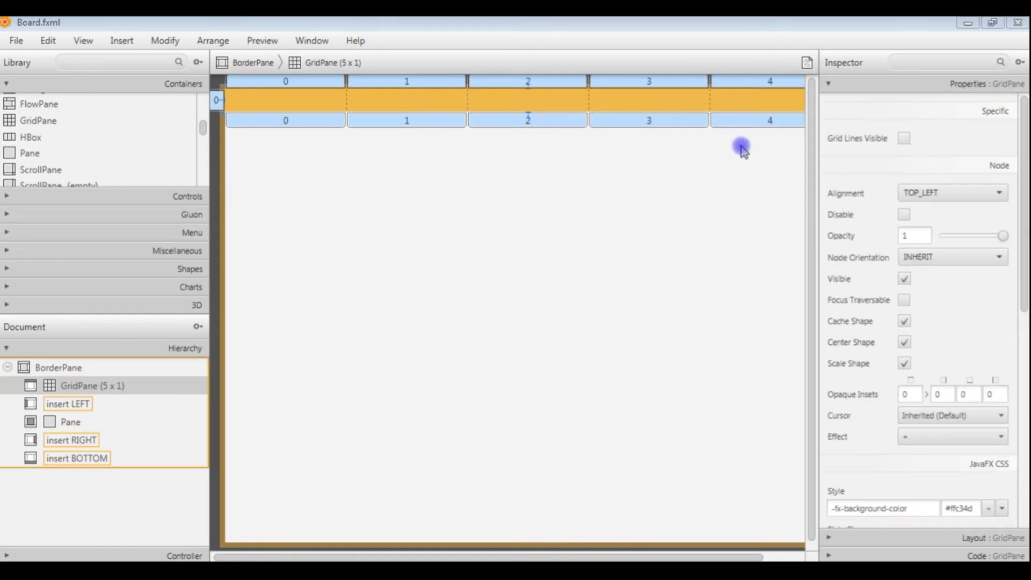
pyautogui.click(828, 83)
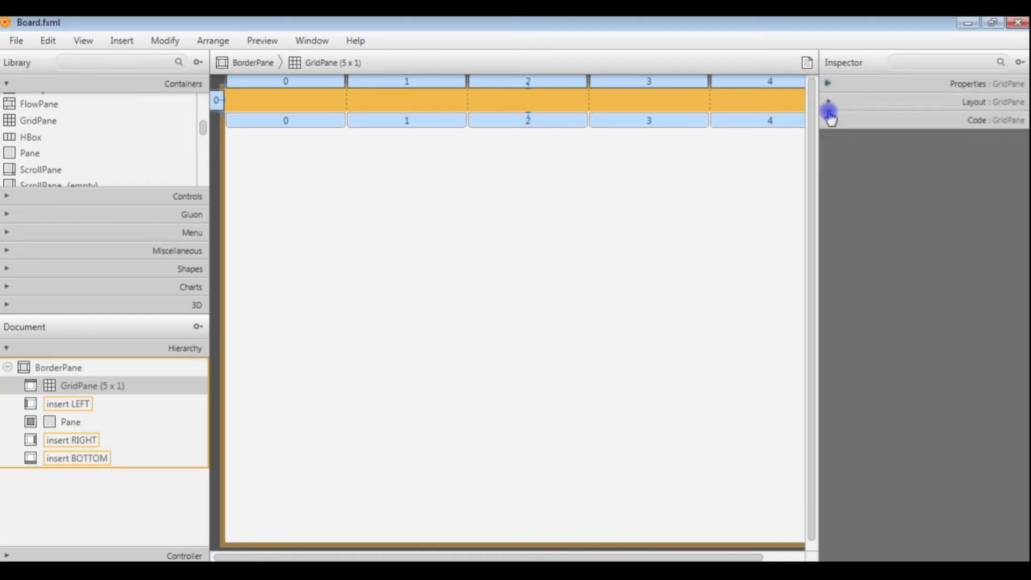
pyautogui.click(829, 103)
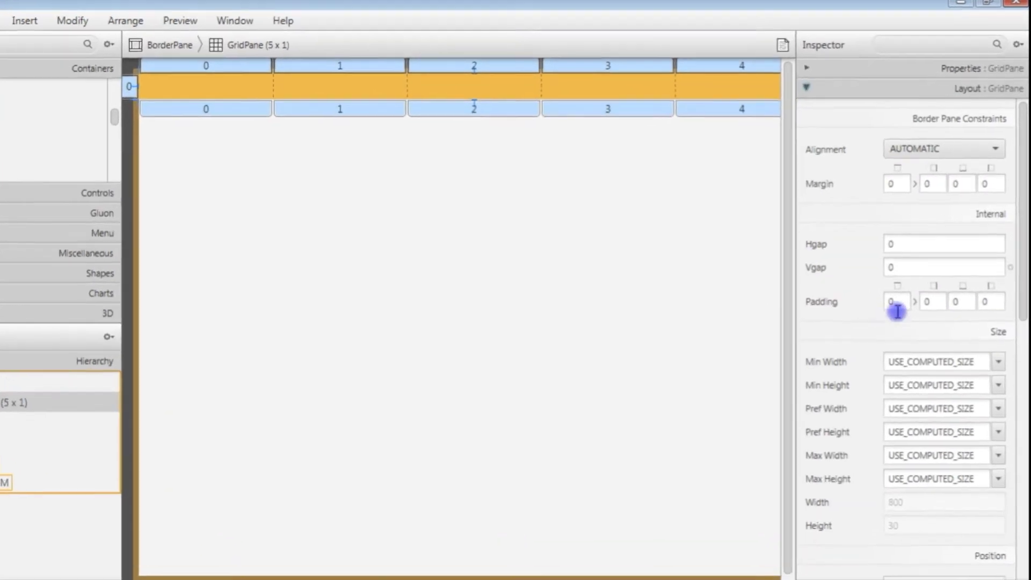
pyautogui.click(909, 294)
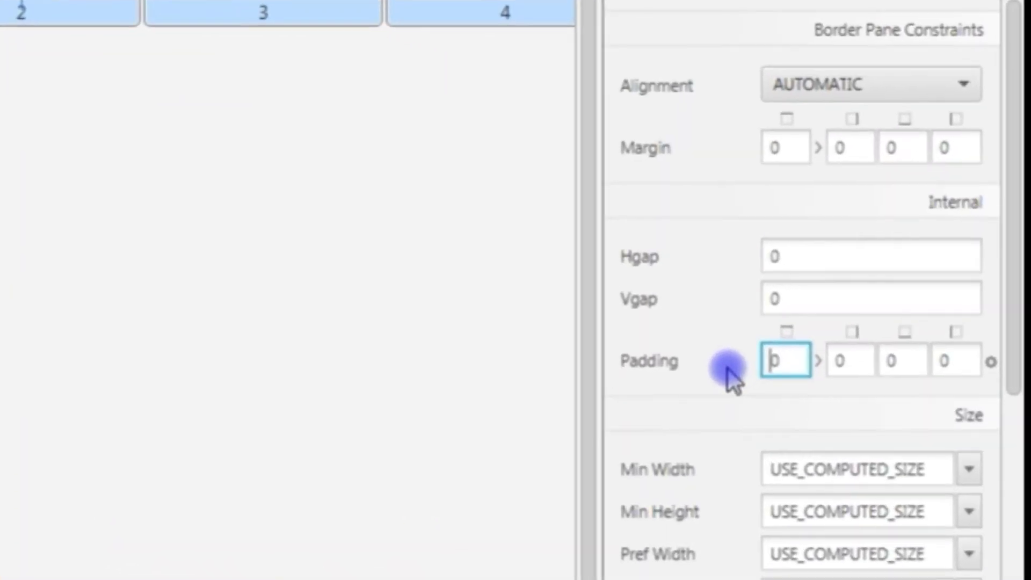
pyautogui.press('Tab')
pyautogui.hotkey('shift', 'Tab')
pyautogui.write('5')
pyautogui.press('Tab')
pyautogui.press('Tab')
pyautogui.press('Tab')
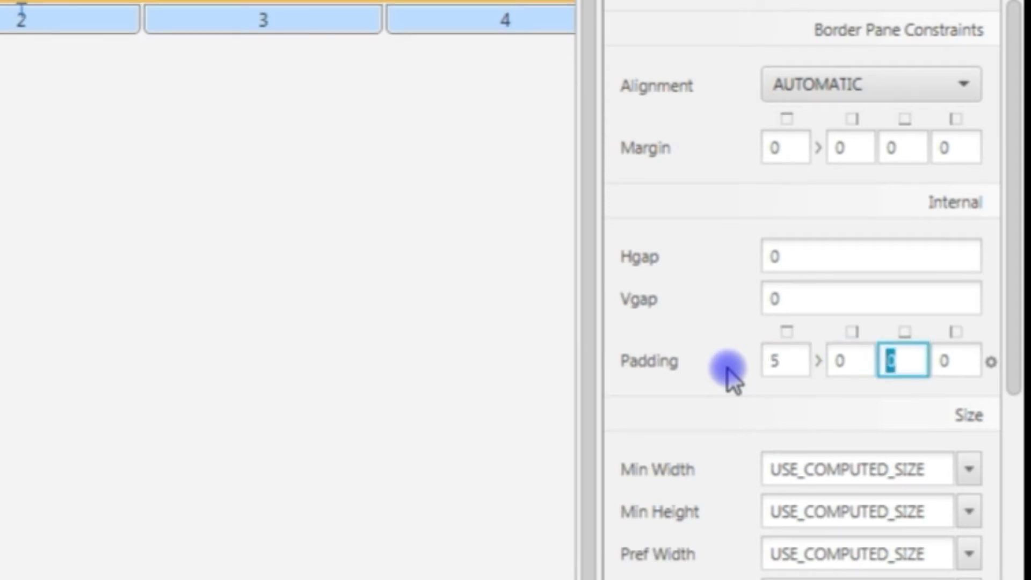
pyautogui.write('5')
pyautogui.press('Tab')
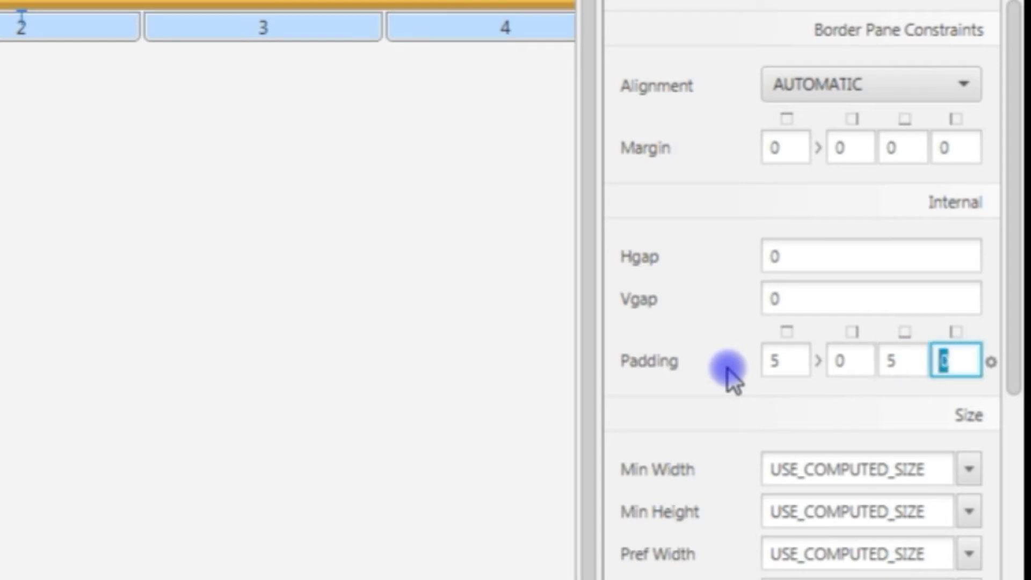
# Set both the Hgap and the Vgap of the GridPane to 5.
pyautogui.click(786, 256)
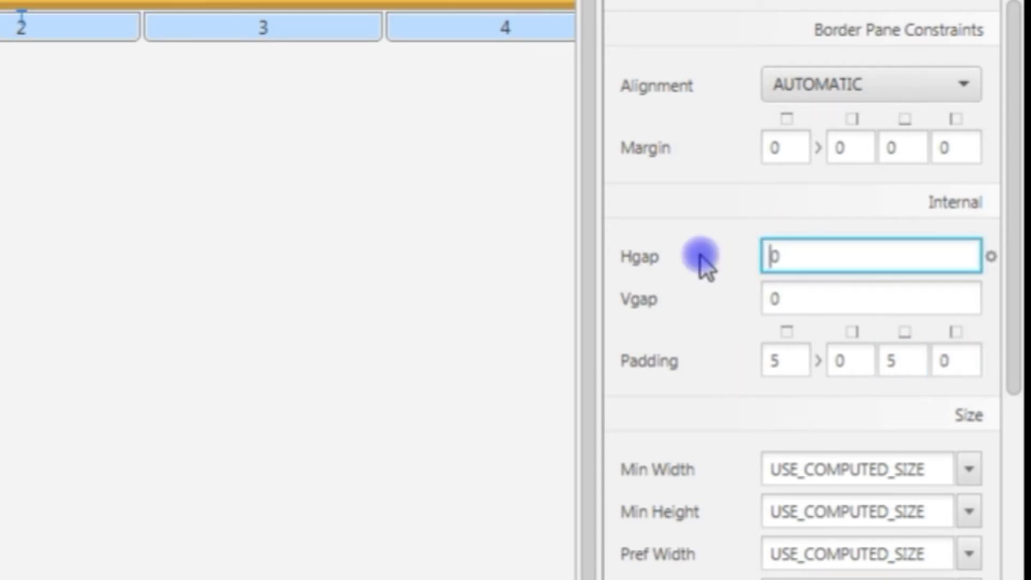
pyautogui.press('Delete')
pyautogui.write('5')
pyautogui.press('Tab')
pyautogui.press('Tab')
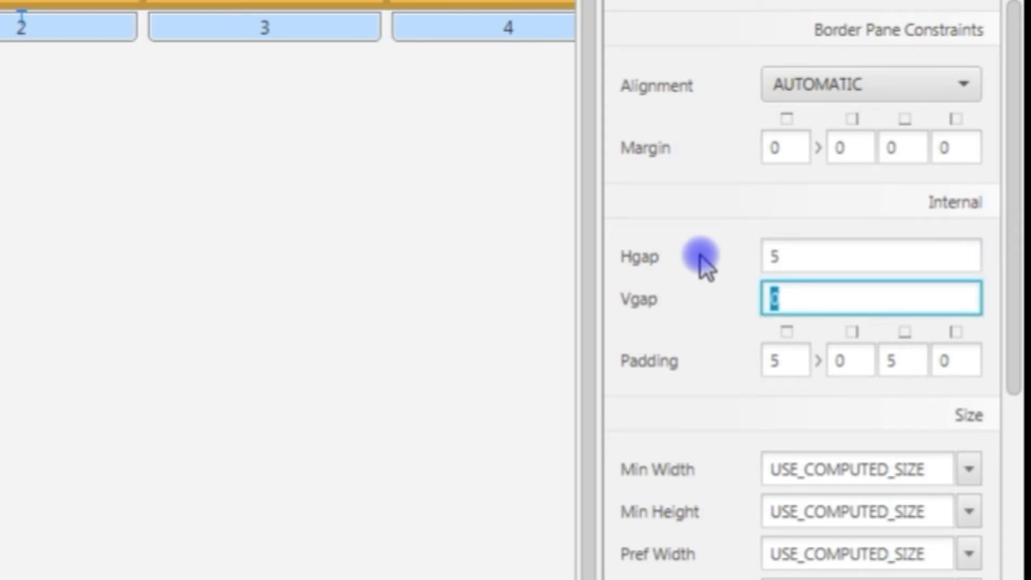
pyautogui.write('5')
pyautogui.press('Tab')
pyautogui.press('Tab')
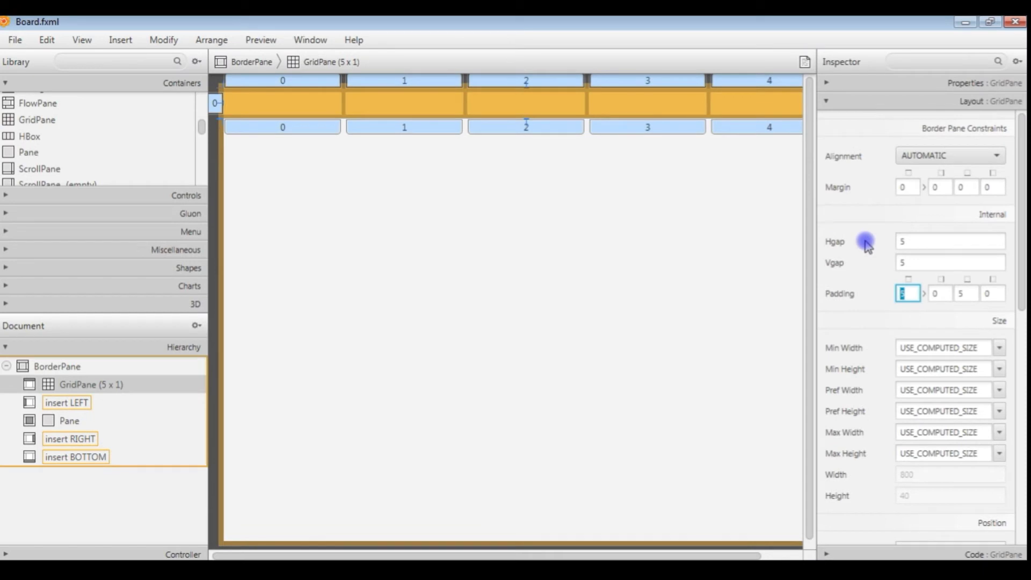
# Place a Label control in column 1, row 0 of the GridPane.
pyautogui.click(180, 195)
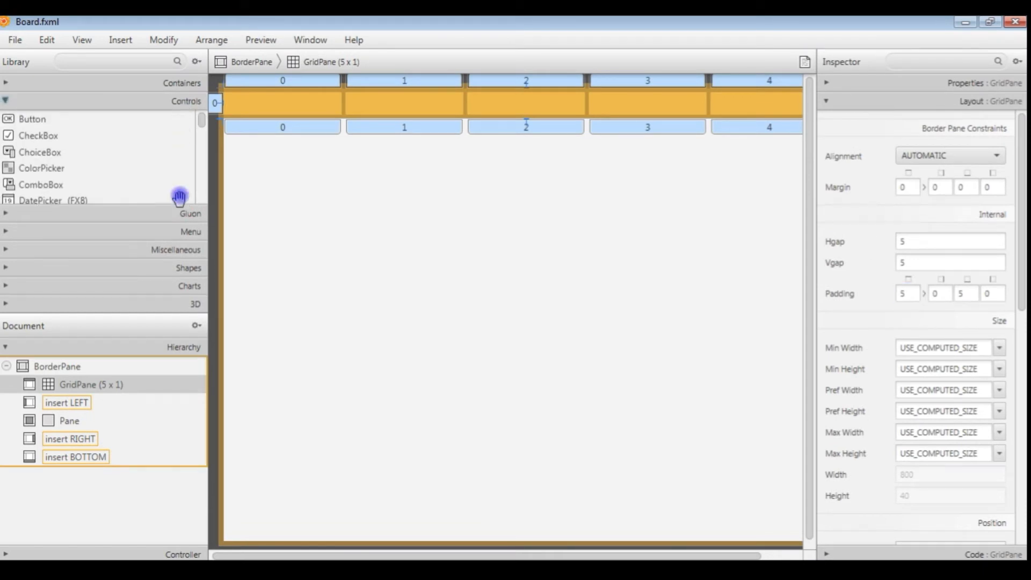
pyautogui.click(203, 188)
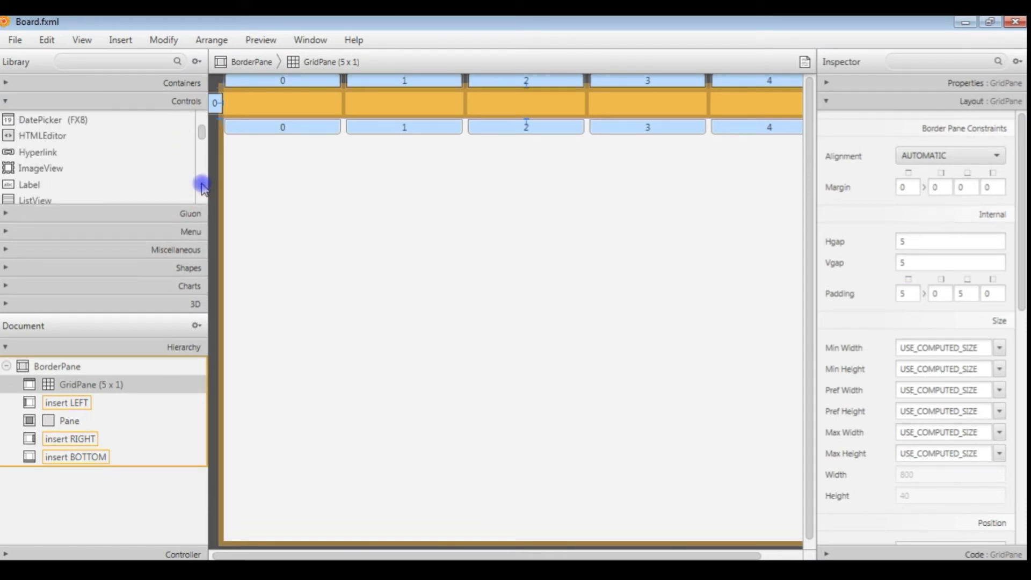
pyautogui.click(24, 185)
pyautogui.moveTo(24, 185); pyautogui.dragTo(393, 107)
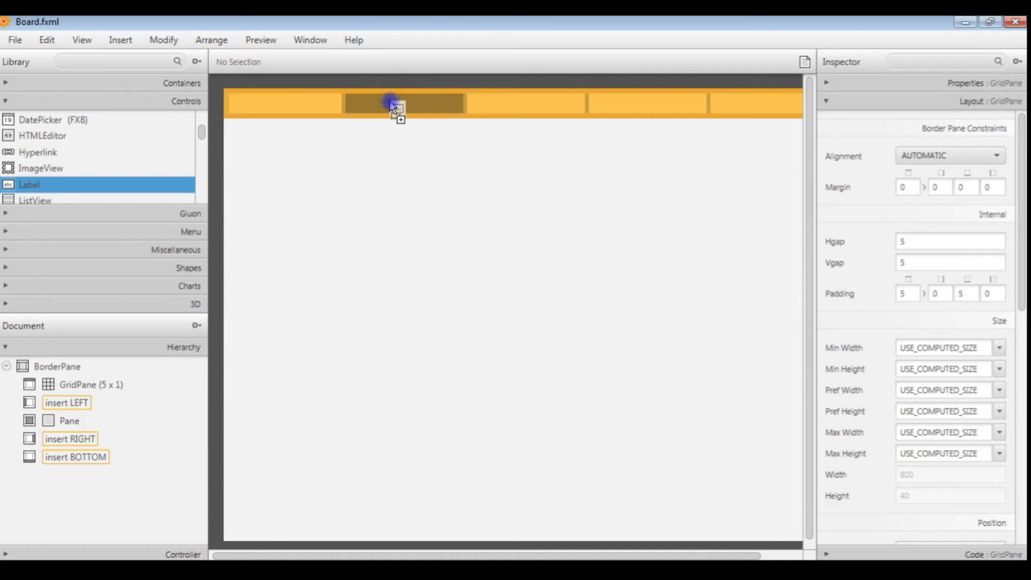
pyautogui.moveTo(390, 103); pyautogui.dragTo(391, 102)
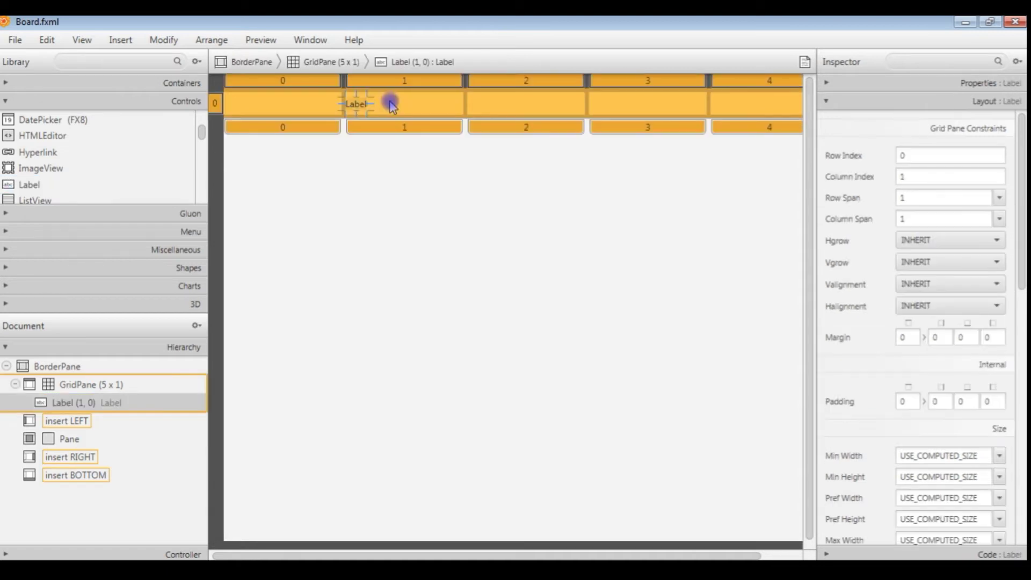
# Move the existing Label to column 2 and add new Labels in columns 3 and 4 of the GridPane's row 0.
pyautogui.moveTo(54, 403); pyautogui.dragTo(502, 102)
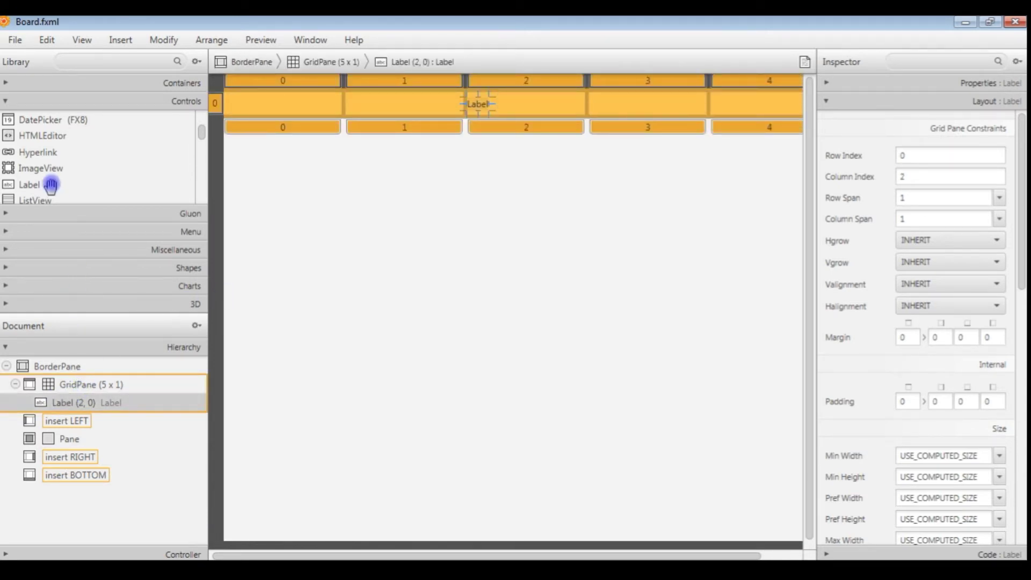
pyautogui.moveTo(34, 184); pyautogui.dragTo(629, 102)
pyautogui.moveTo(30, 183); pyautogui.dragTo(742, 107)
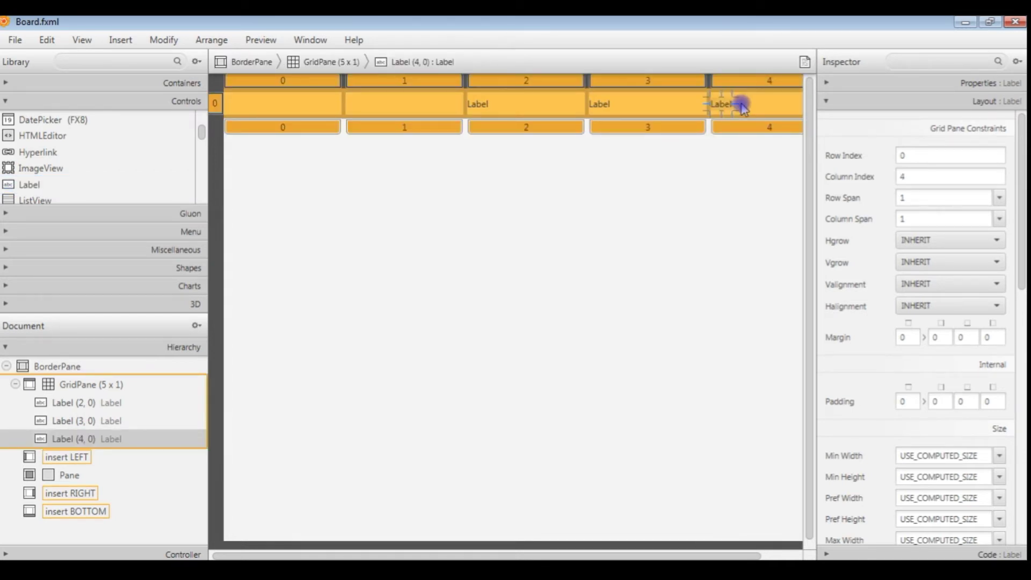
# Set the text of the Label in column 2 to Score.
pyautogui.click(482, 104)
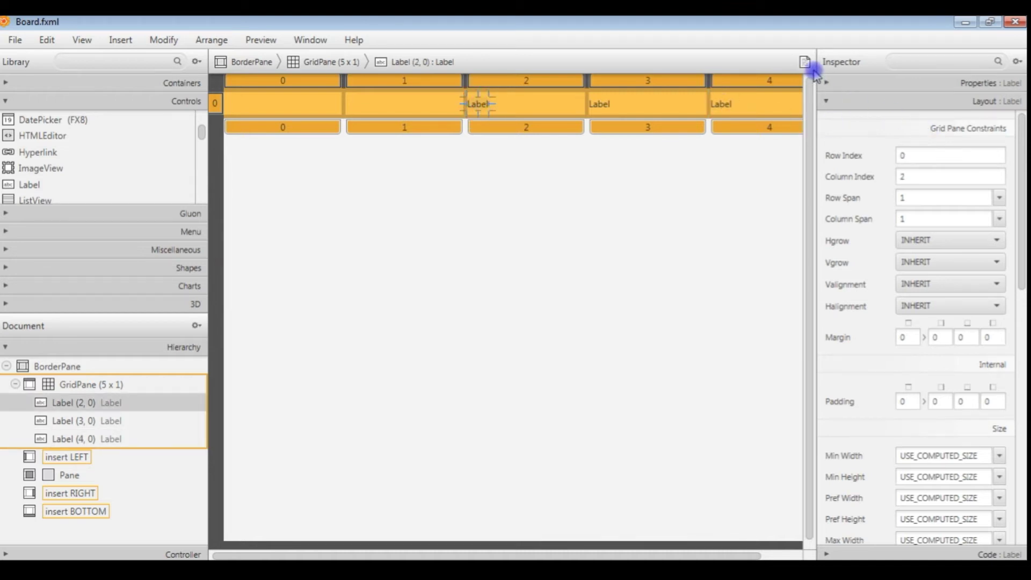
pyautogui.click(826, 85)
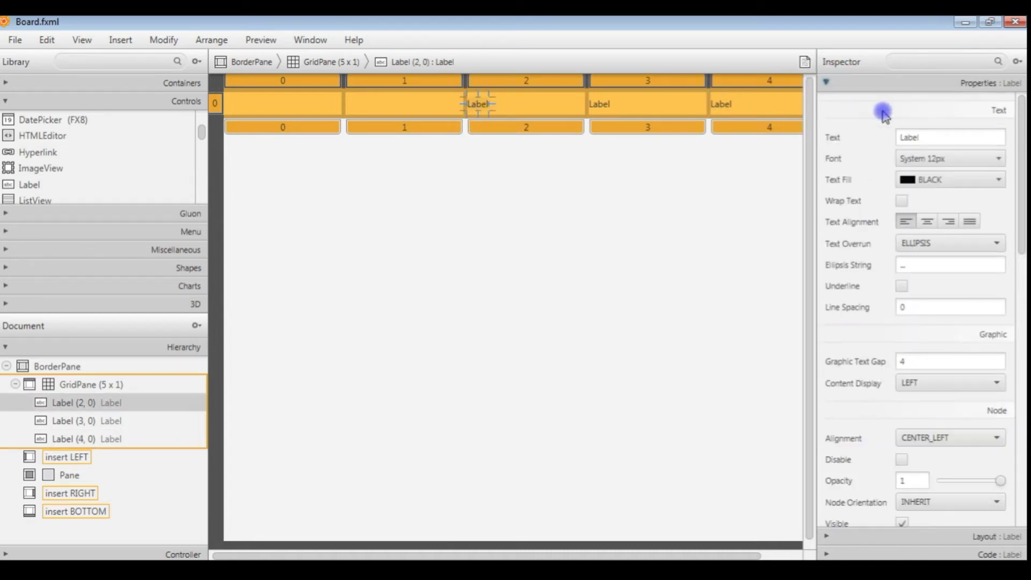
pyautogui.doubleClick(933, 138)
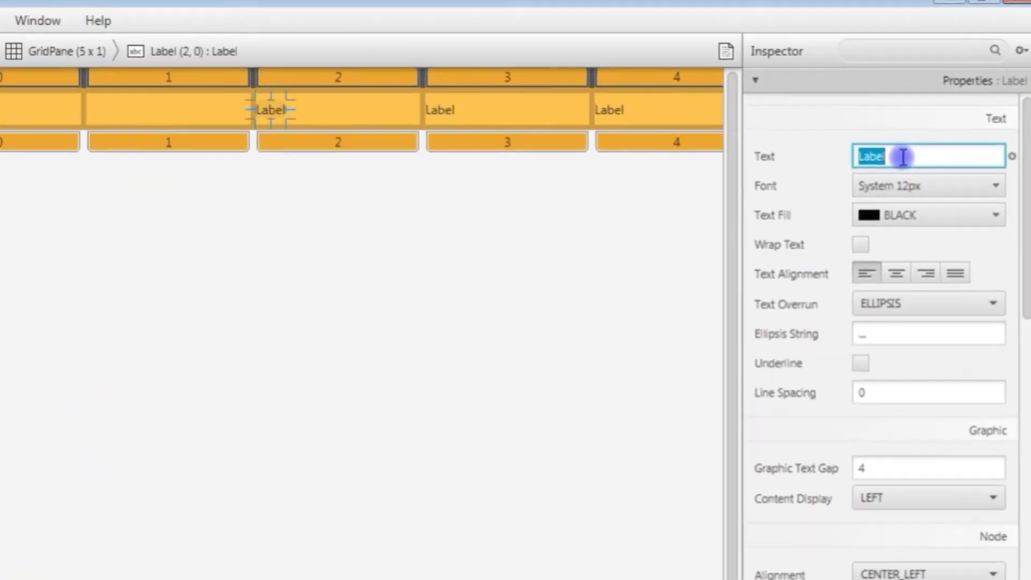
pyautogui.write('Sc')
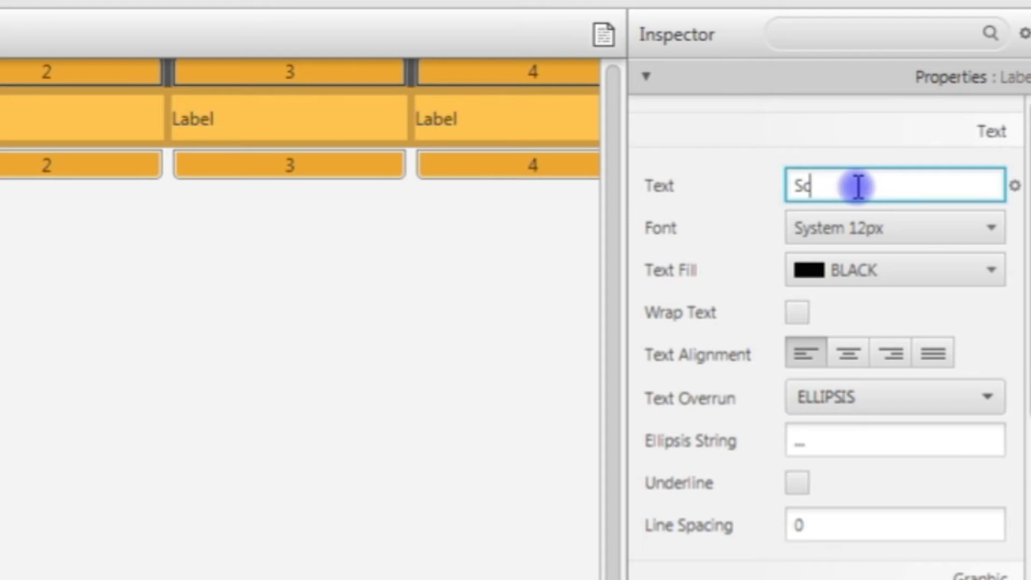
pyautogui.press('Return')
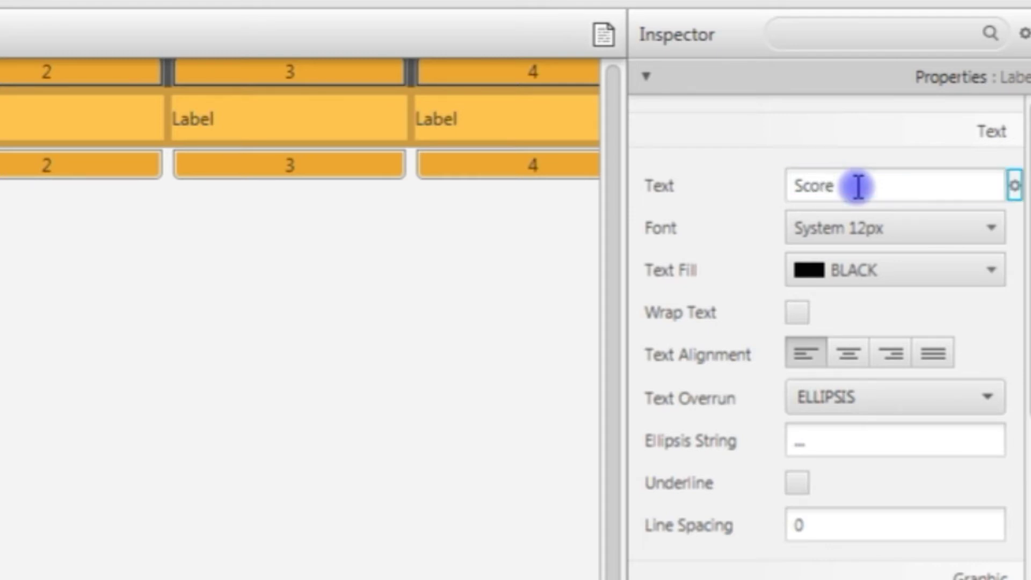
# Set the text of the Label in column 3 to 0000.
pyautogui.click(228, 129)
pyautogui.click(191, 129)
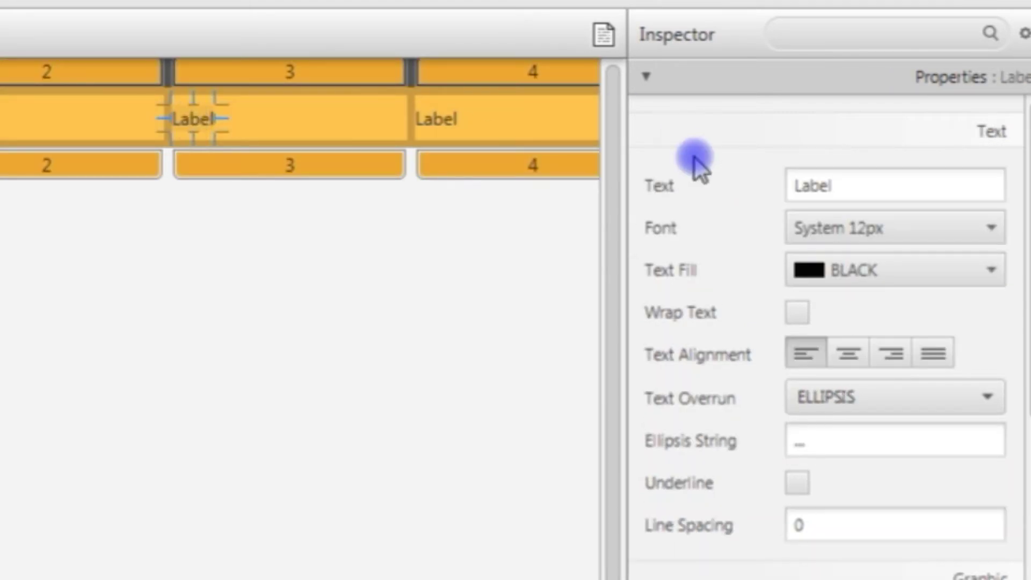
pyautogui.click(851, 188)
pyautogui.click(865, 179)
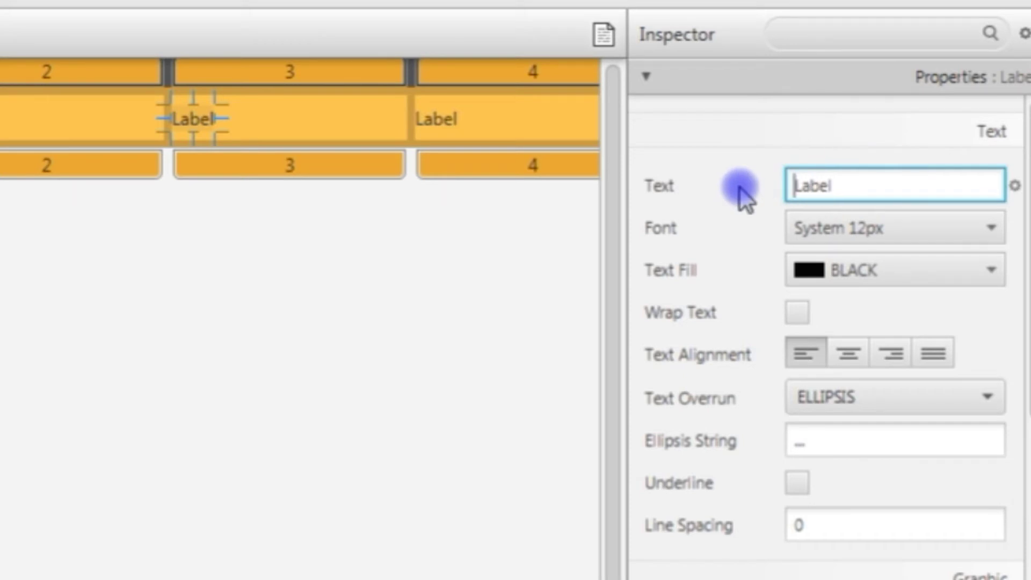
pyautogui.hotkey('ctrl', 'a')
pyautogui.write('00')
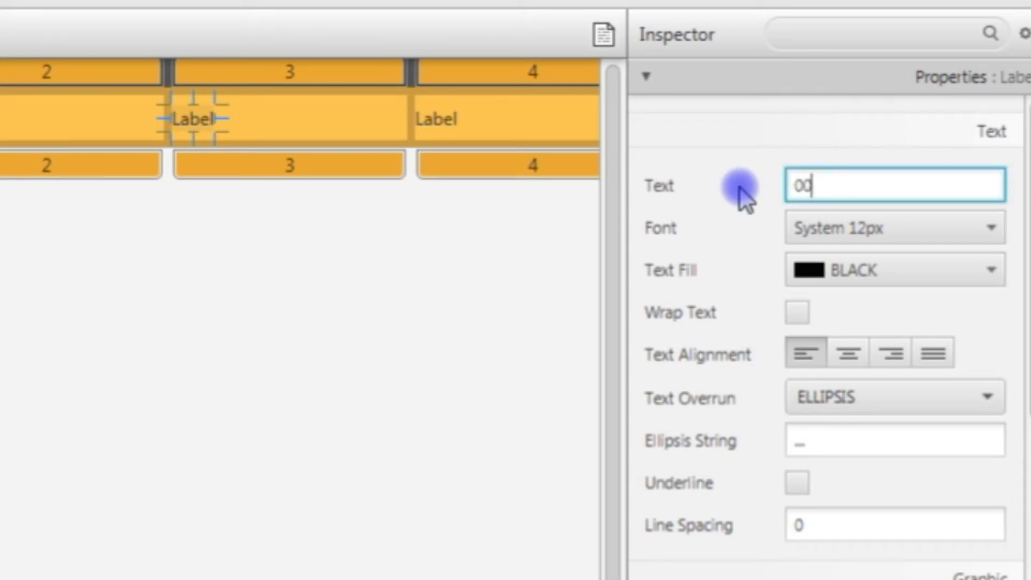
pyautogui.press('Return')
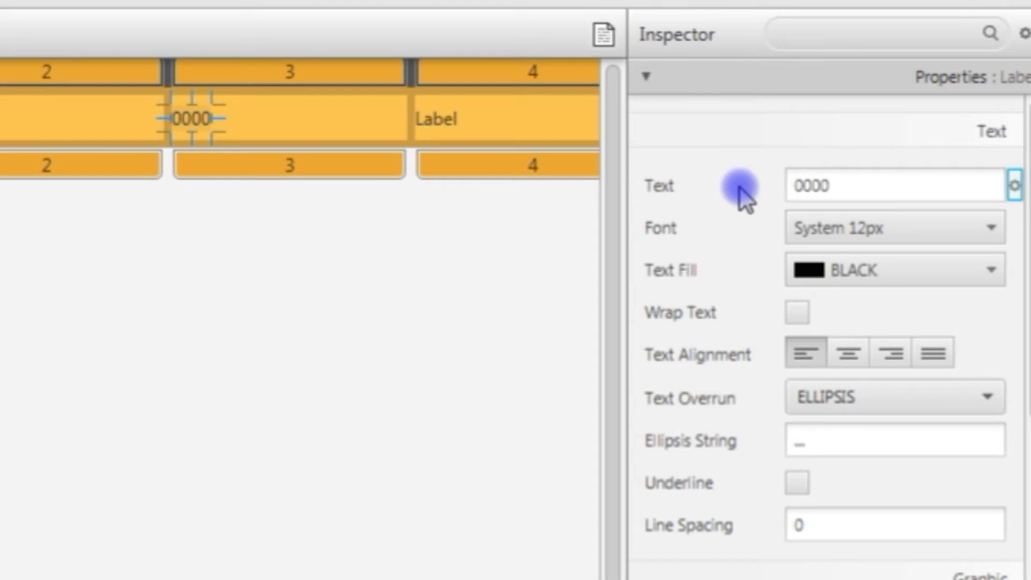
# Set the text of the Label in column 4 to Level.
pyautogui.click(438, 119)
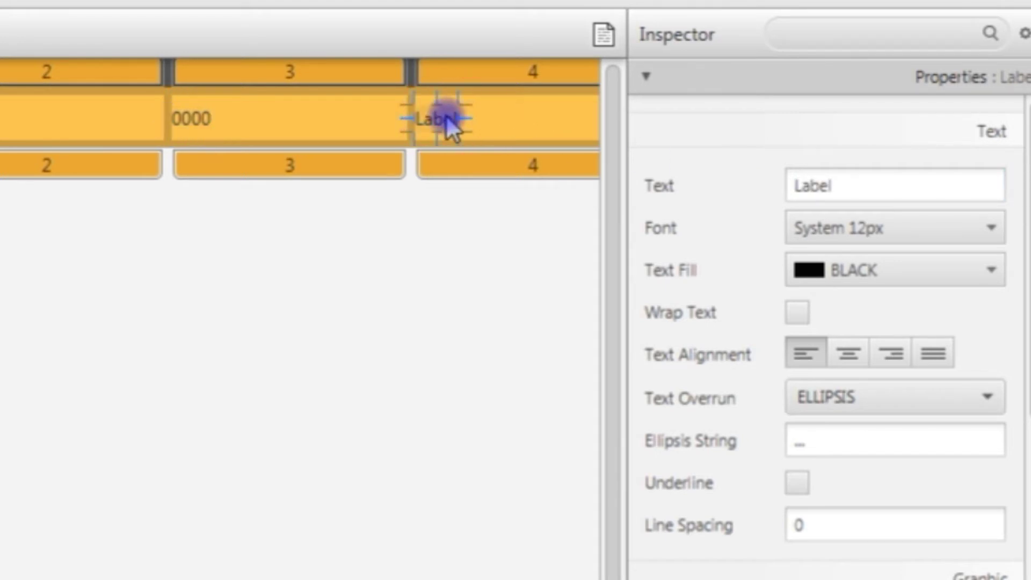
pyautogui.click(885, 199)
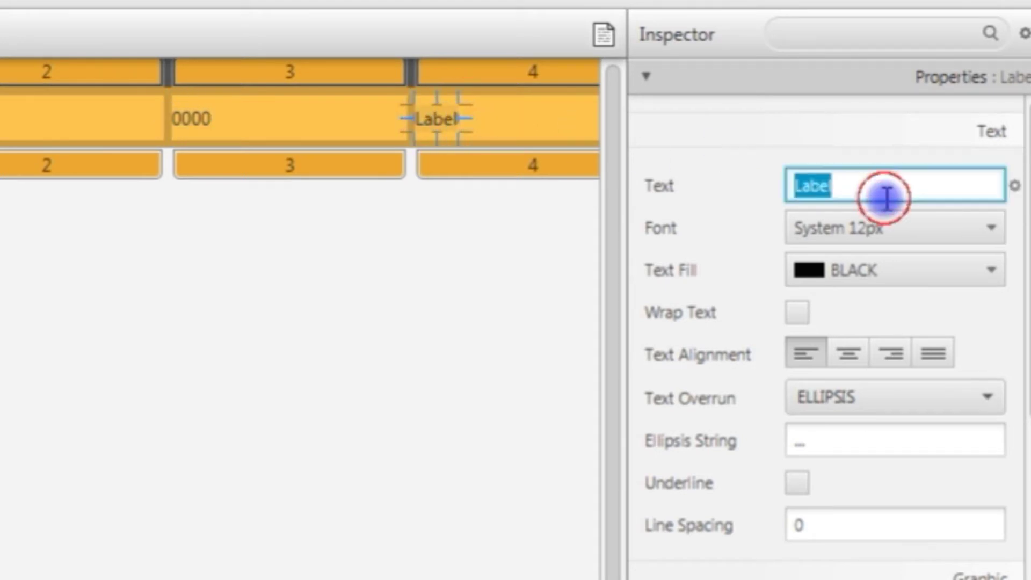
pyautogui.write('Lev')
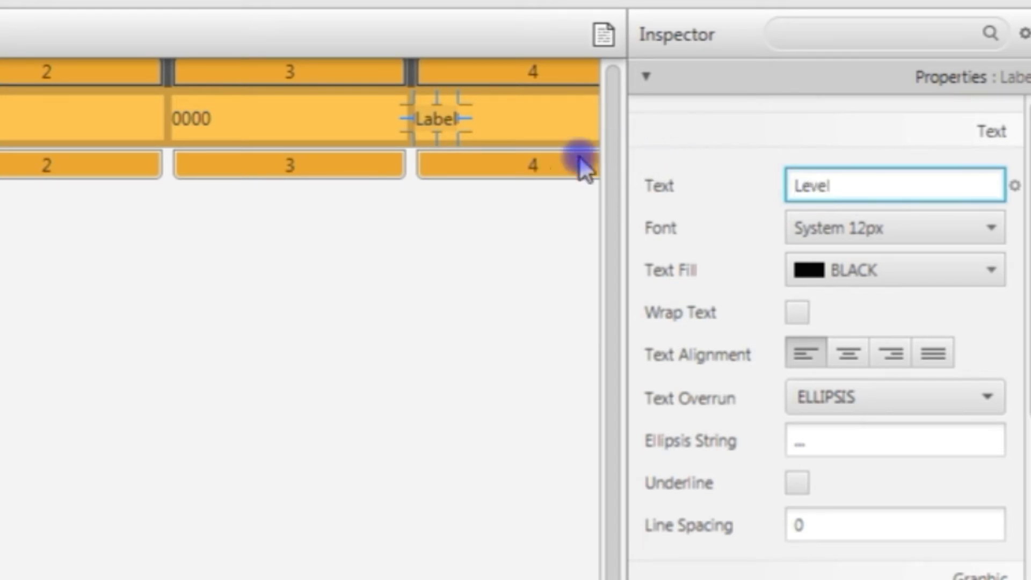
pyautogui.press('Tab')
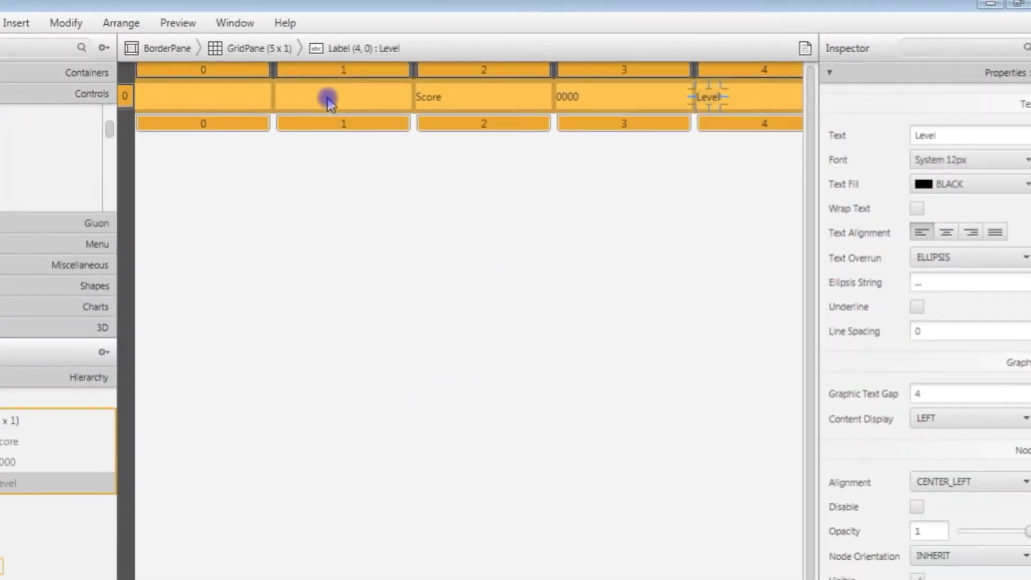
# Shift the three Labels in the GridPane so that Score is in column 1, 0000 in column 2 and Level in column 3.
pyautogui.click(328, 102)
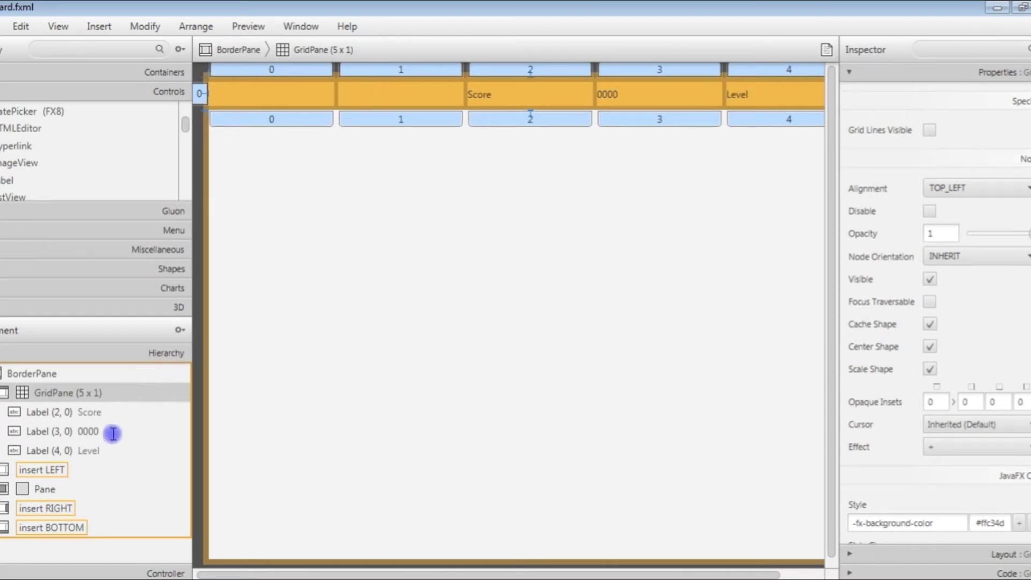
pyautogui.click(39, 414)
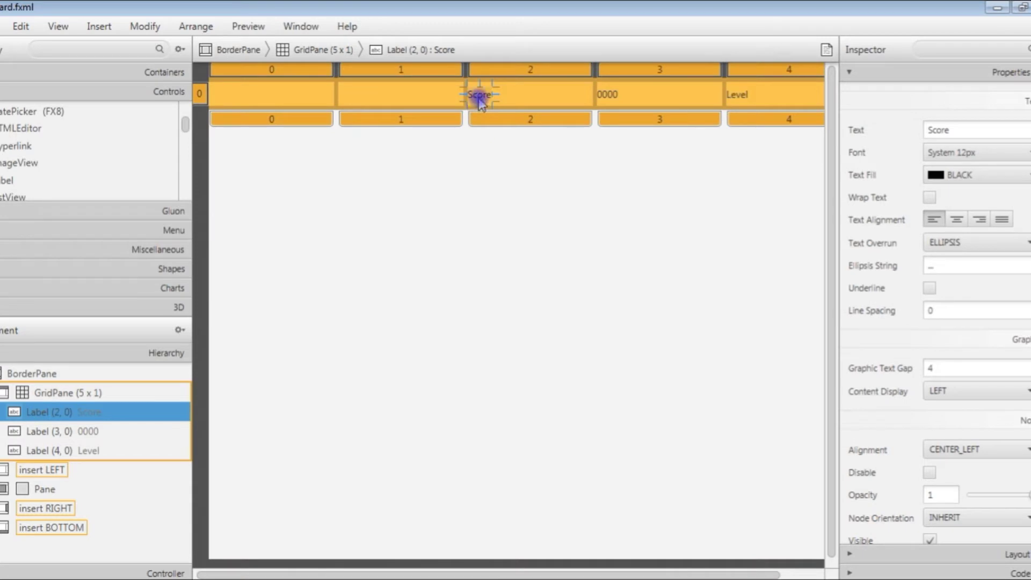
pyautogui.moveTo(480, 97); pyautogui.dragTo(378, 98)
pyautogui.moveTo(612, 97); pyautogui.dragTo(509, 98)
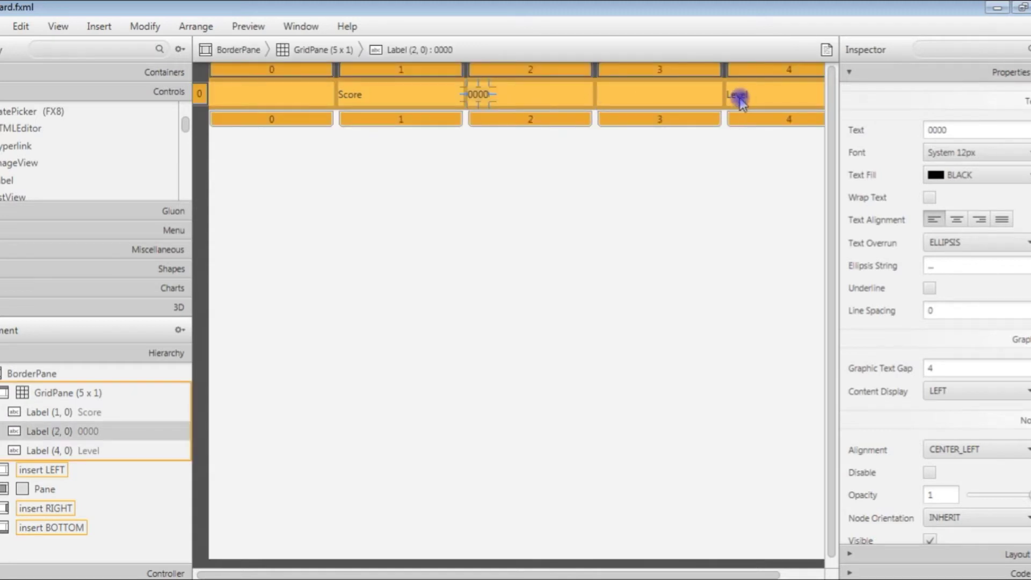
pyautogui.moveTo(738, 97); pyautogui.dragTo(617, 94)
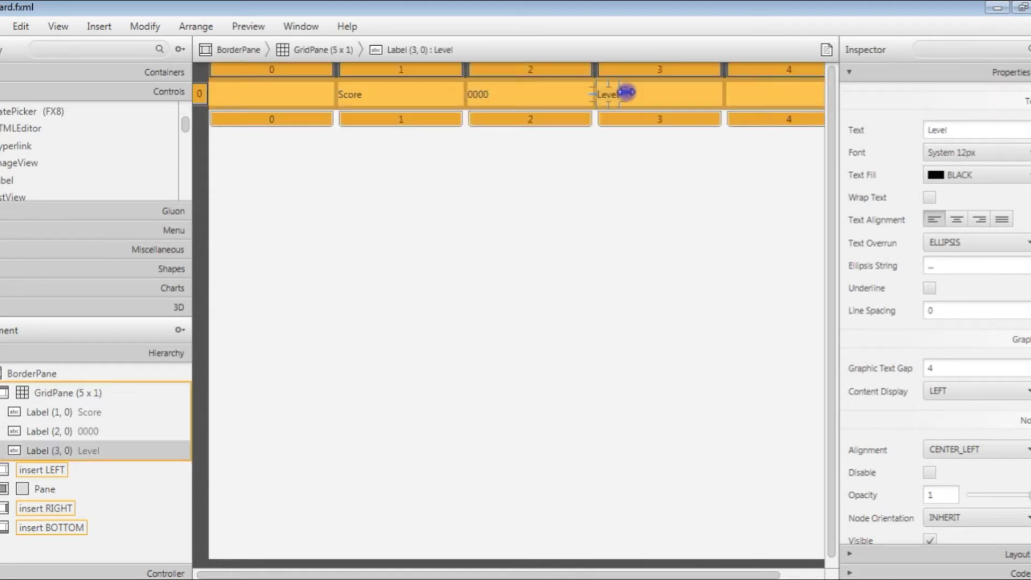
# Add a Label in column 4, row 0 of the GridPane and set its text to 1.
pyautogui.moveTo(3, 180)
pyautogui.mouseDown()
pyautogui.moveTo(345, 188)
pyautogui.moveTo(768, 96)
pyautogui.moveTo(759, 92)
pyautogui.mouseUp()
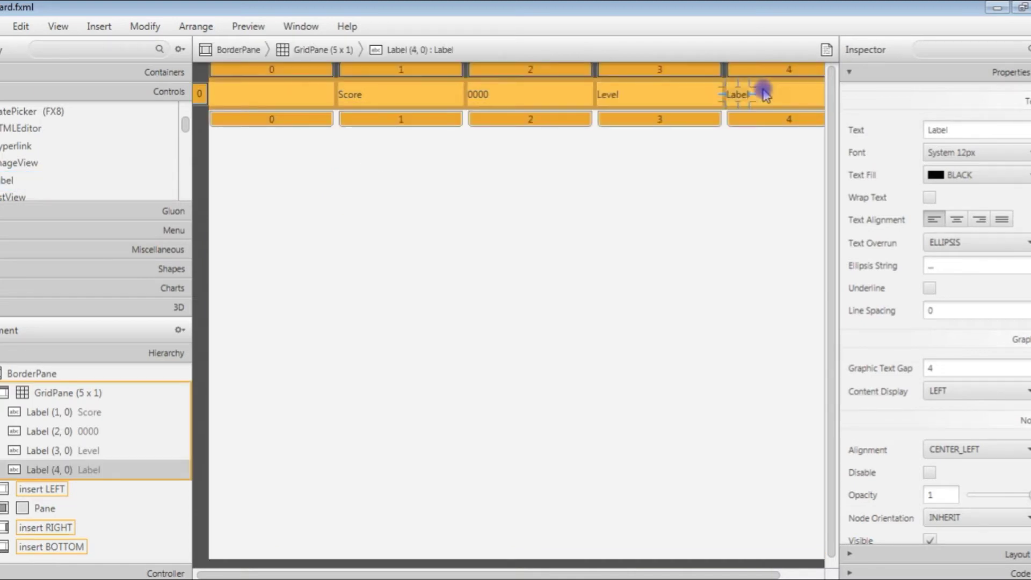
pyautogui.doubleClick(965, 129)
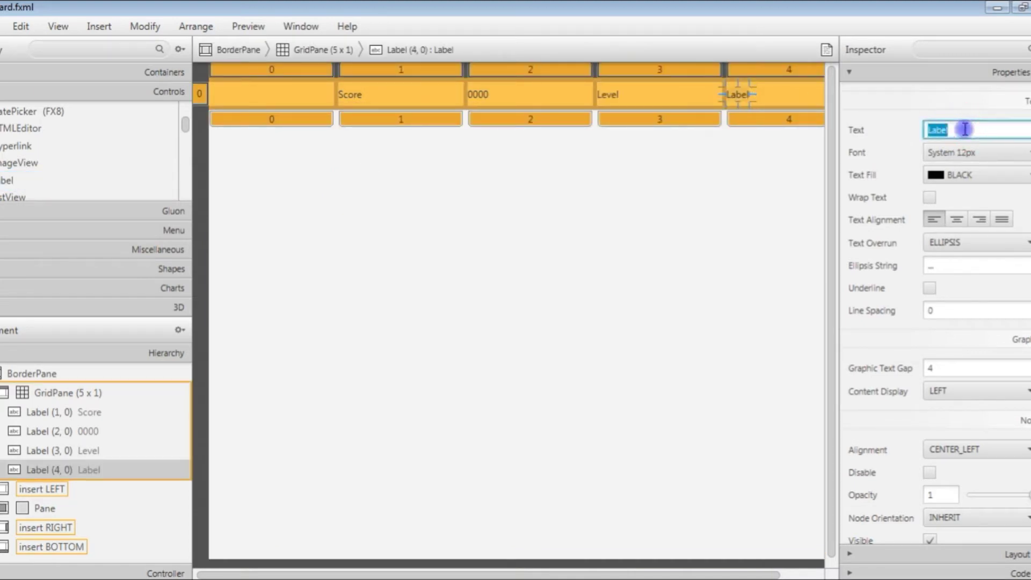
pyautogui.press('Return')
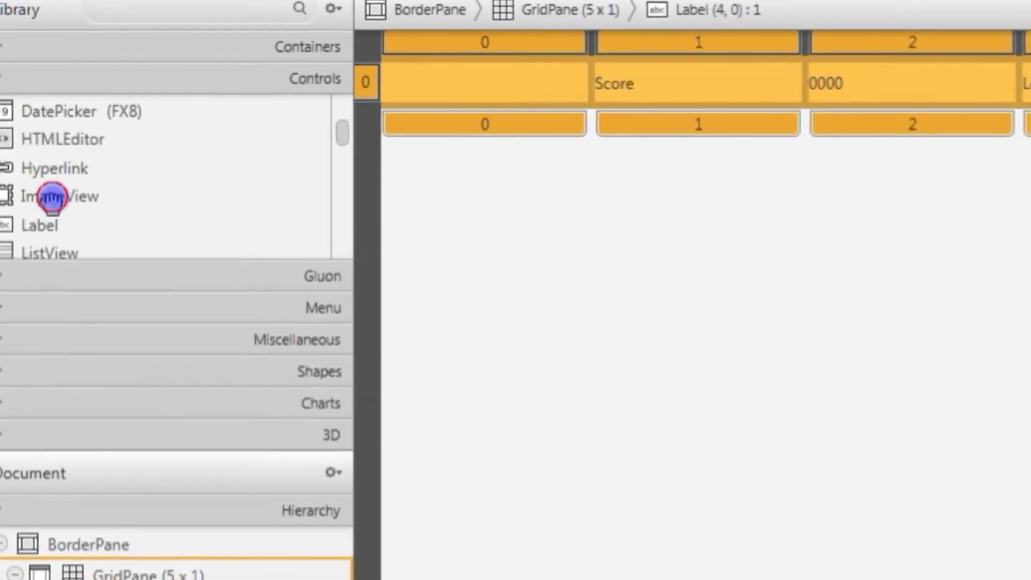
# Place an ImageView in column 0, row 0 of the GridPane and load 0hearts.png from the src/resources folder as its image.
pyautogui.moveTo(52, 197); pyautogui.dragTo(446, 86)
pyautogui.moveTo(556, 81); pyautogui.dragTo(564, 71)
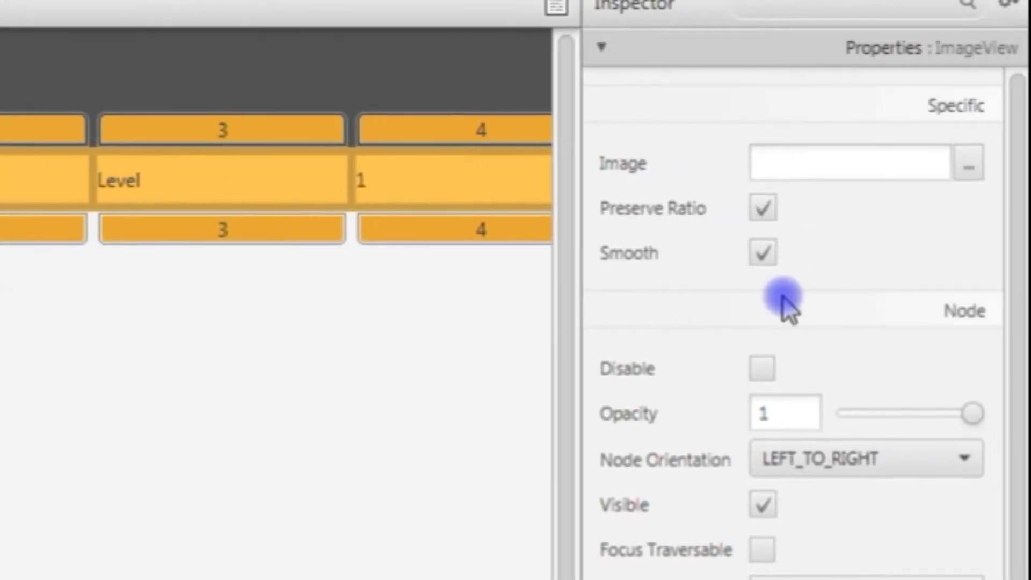
pyautogui.click(966, 162)
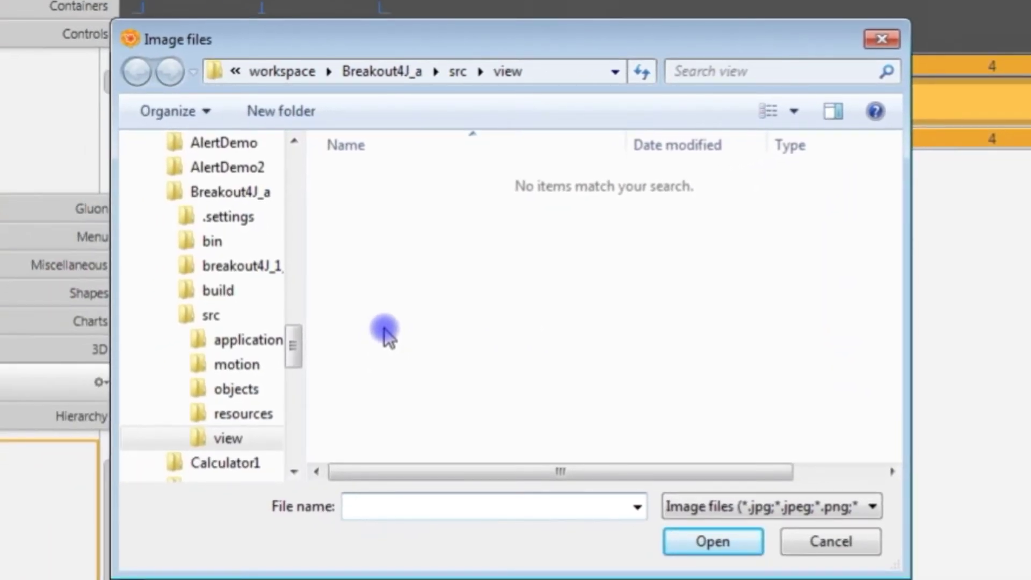
pyautogui.click(246, 415)
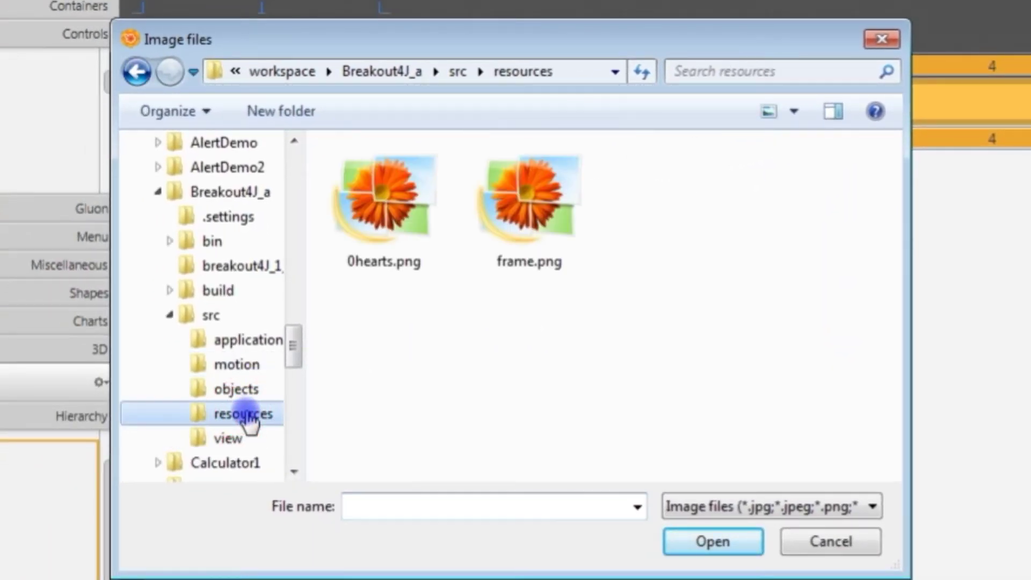
pyautogui.click(380, 235)
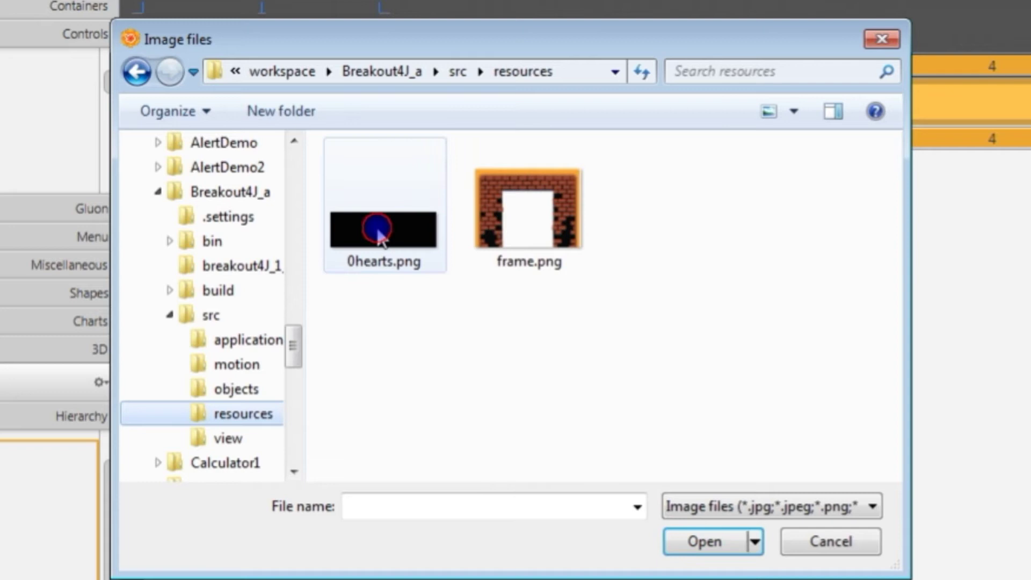
pyautogui.click(704, 542)
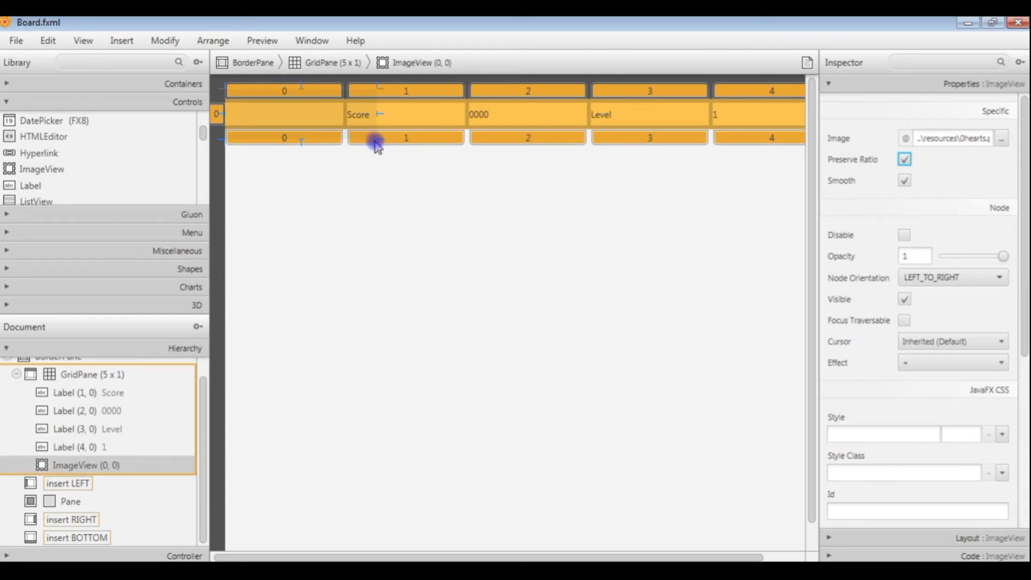
# Resize the ImageView to a fit width of about 131 and a fit height of about 36 so it fits column 0.
pyautogui.moveTo(365, 140); pyautogui.dragTo(326, 121)
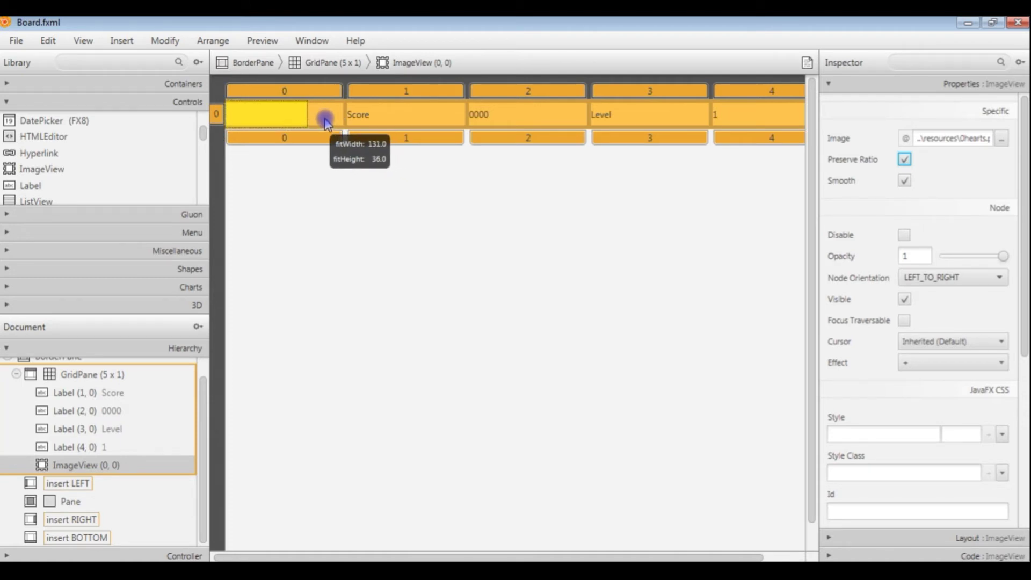
pyautogui.moveTo(326, 122); pyautogui.dragTo(326, 122)
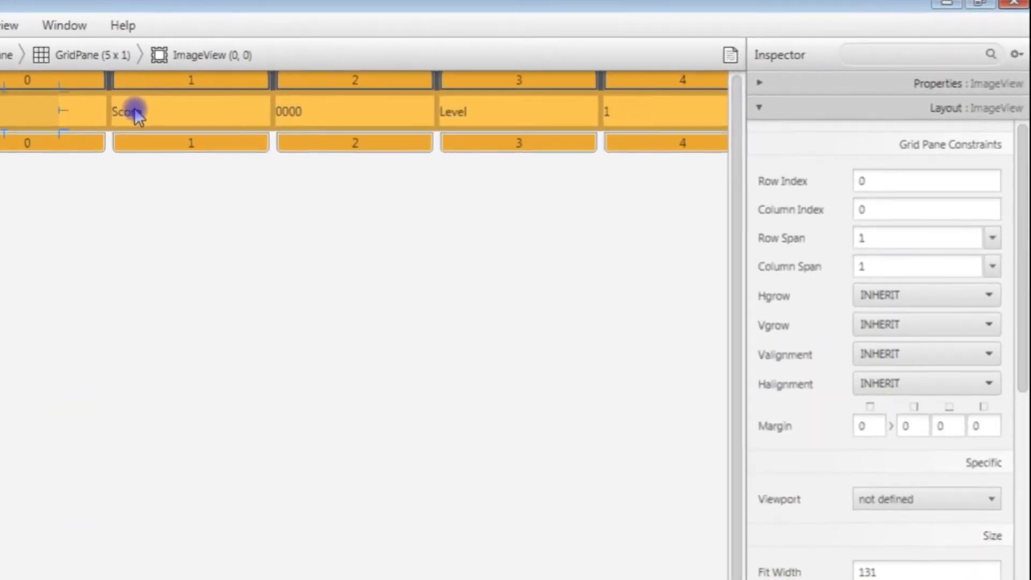
# Set the font size of the Score Label to 25.
pyautogui.click(136, 111)
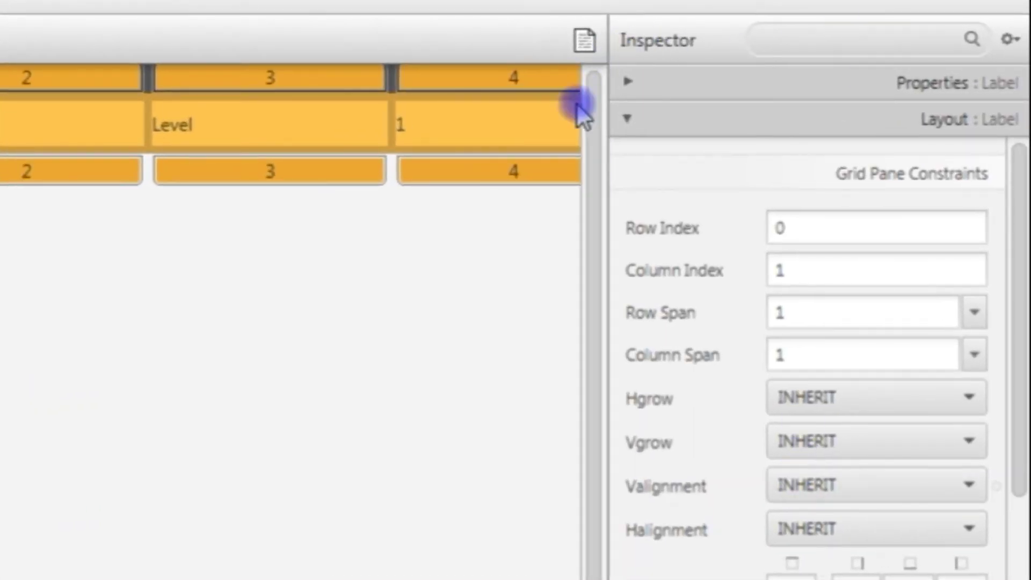
pyautogui.click(626, 82)
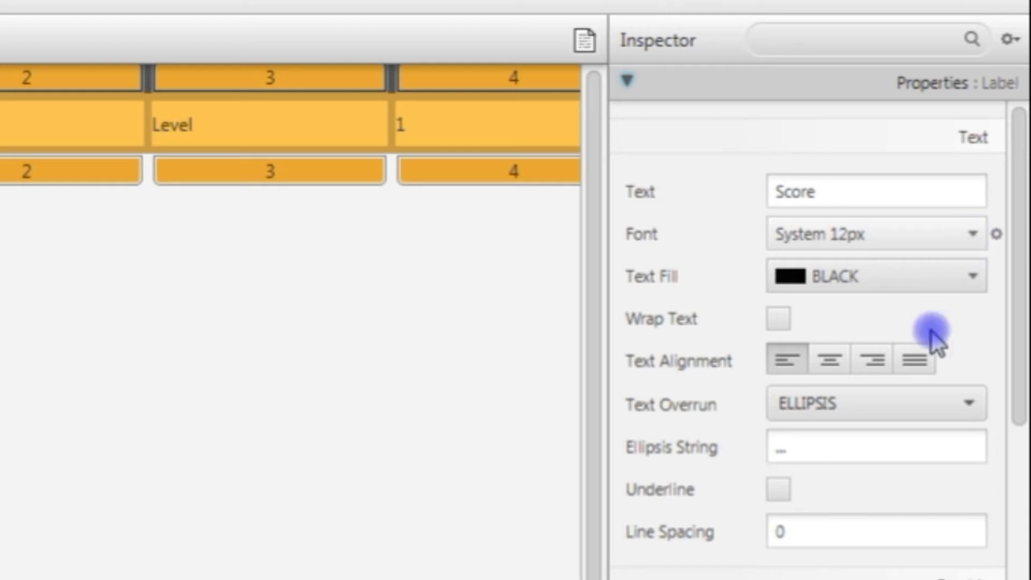
pyautogui.click(974, 234)
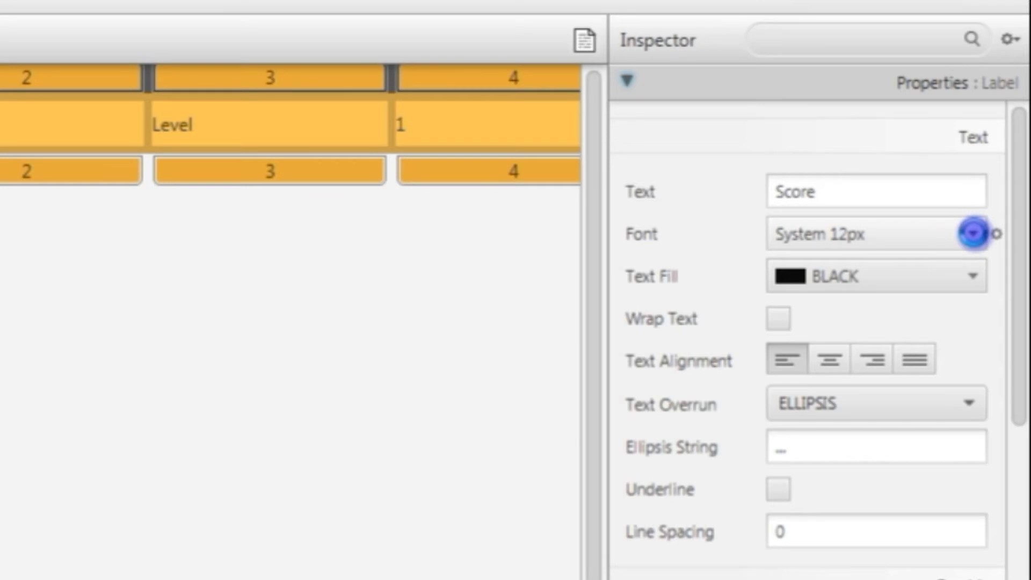
pyautogui.click(974, 234)
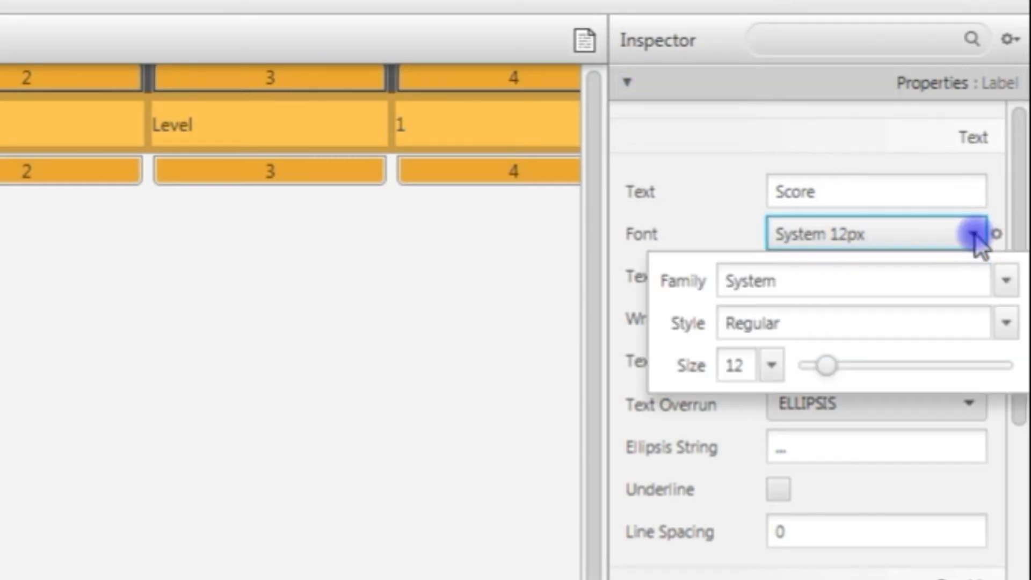
pyautogui.click(841, 369)
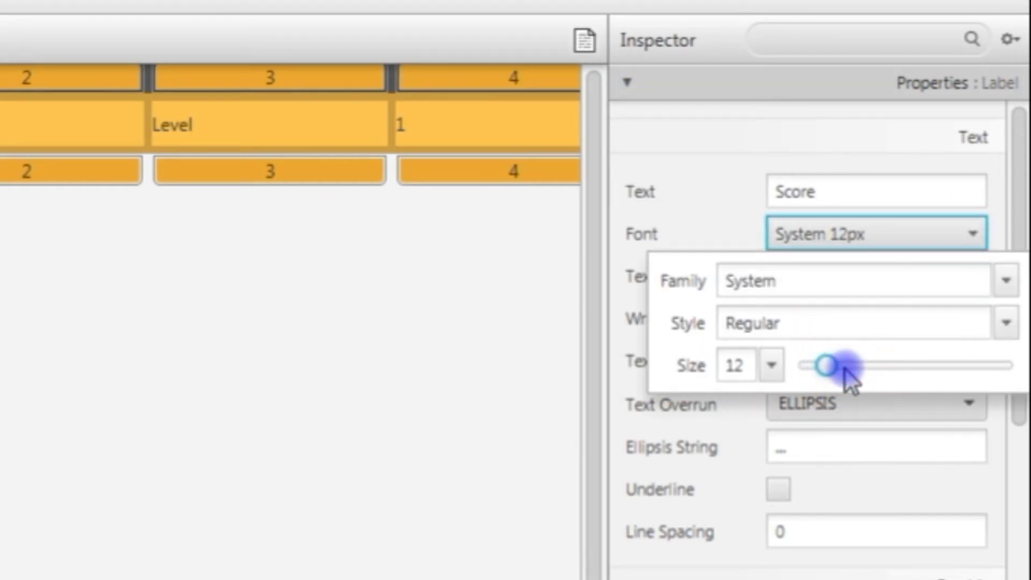
pyautogui.moveTo(847, 368)
pyautogui.mouseDown()
pyautogui.moveTo(830, 367)
pyautogui.moveTo(859, 371)
pyautogui.mouseUp()
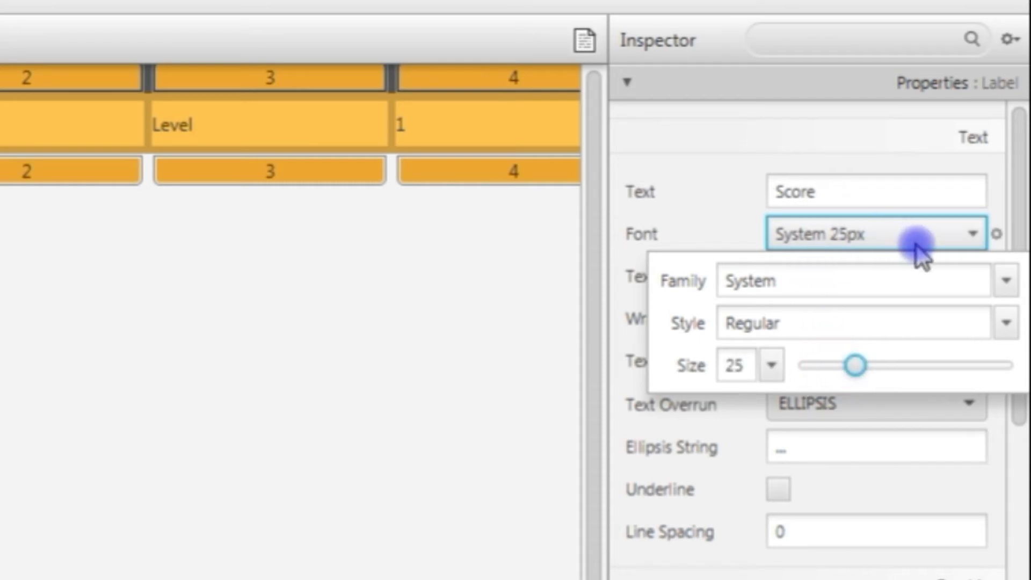
# Set the font size of the 0000 Label in the GridPane header to 25.
pyautogui.press('Tab')
pyautogui.press('Tab')
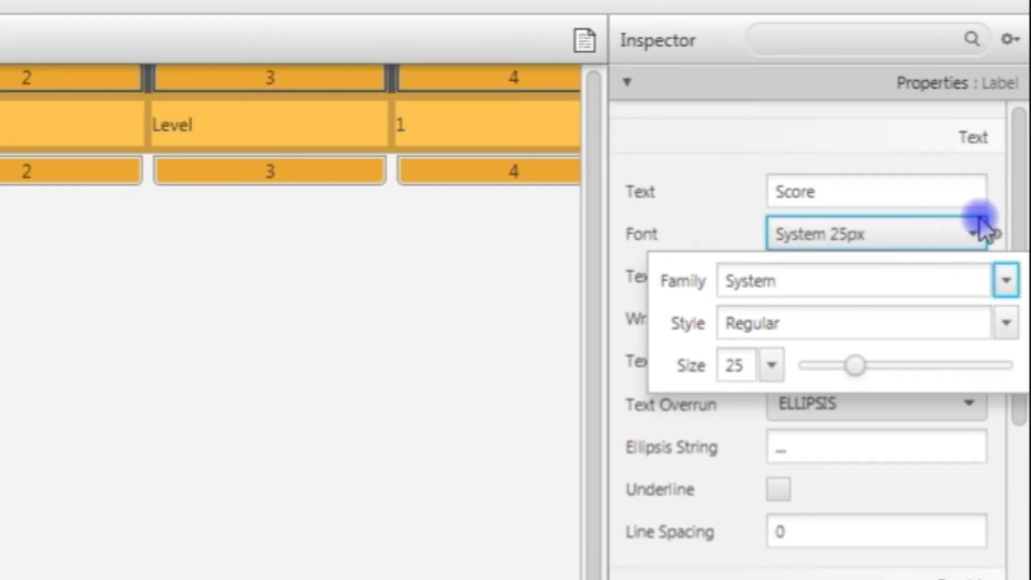
pyautogui.click(963, 195)
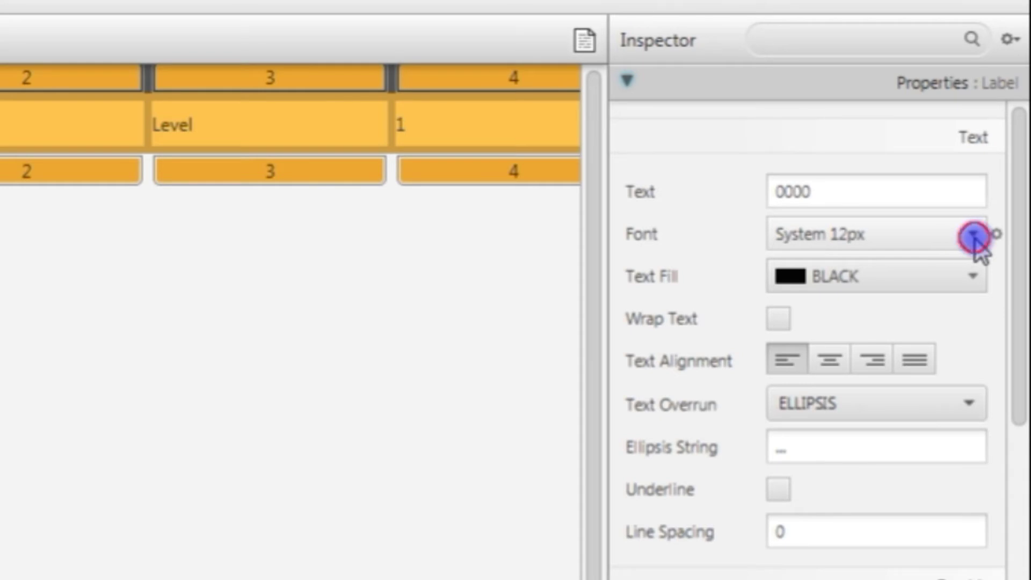
pyautogui.click(972, 234)
pyautogui.moveTo(822, 367); pyautogui.dragTo(856, 367)
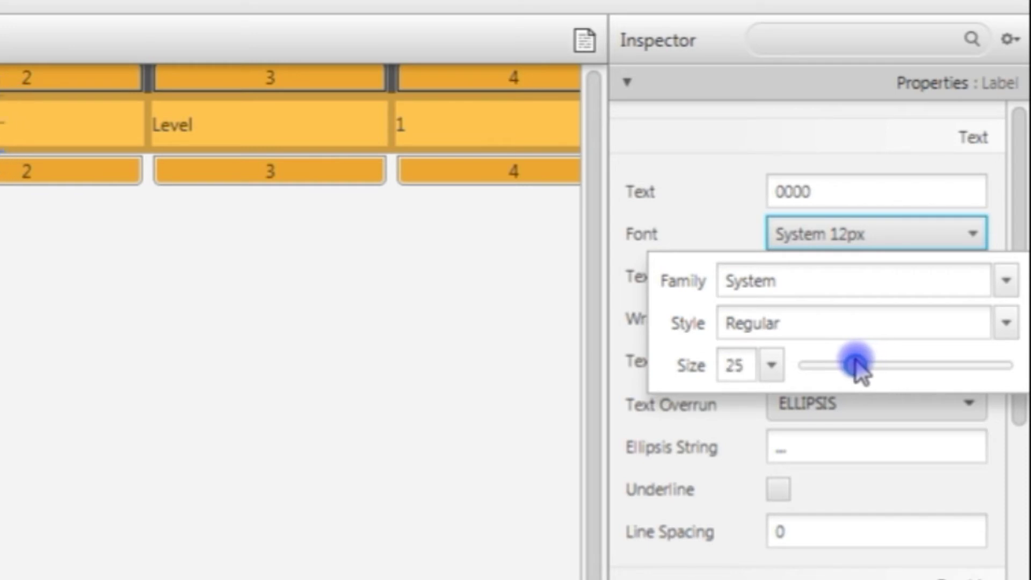
pyautogui.click(884, 192)
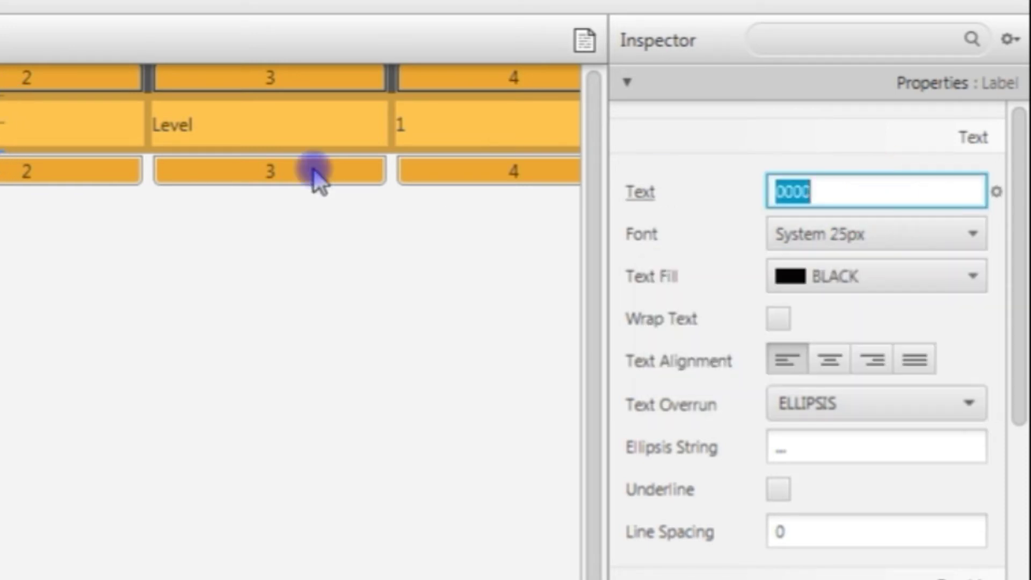
# Set the font size of both the Level Label and the 1 Label in the GridPane header to 25.
pyautogui.click(182, 126)
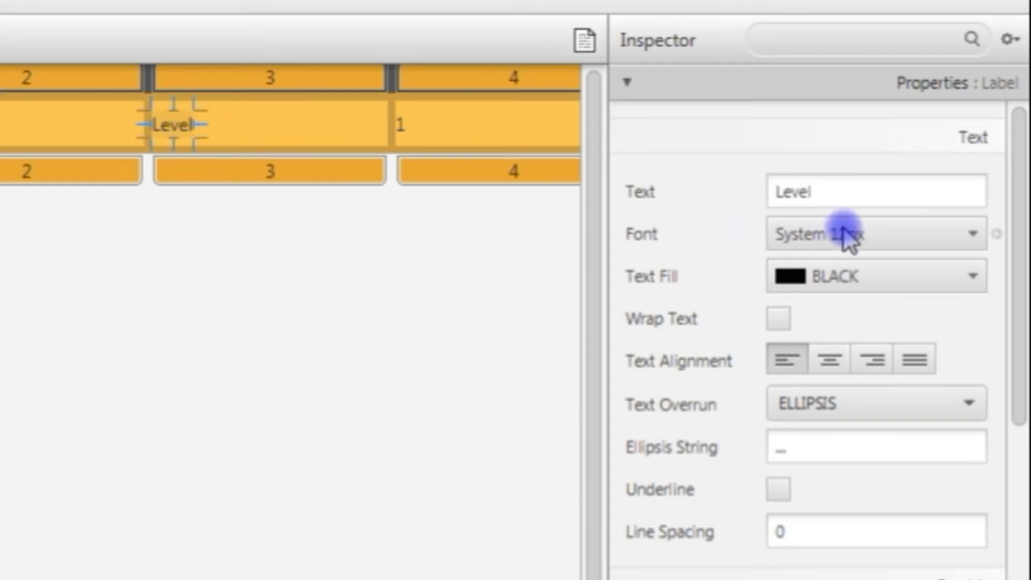
pyautogui.click(971, 234)
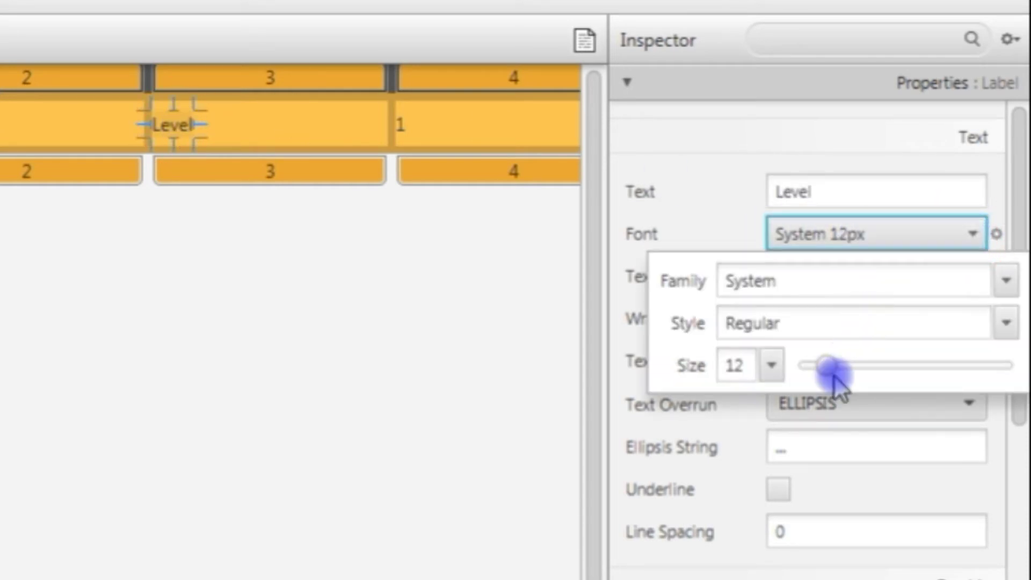
pyautogui.moveTo(827, 371); pyautogui.dragTo(855, 367)
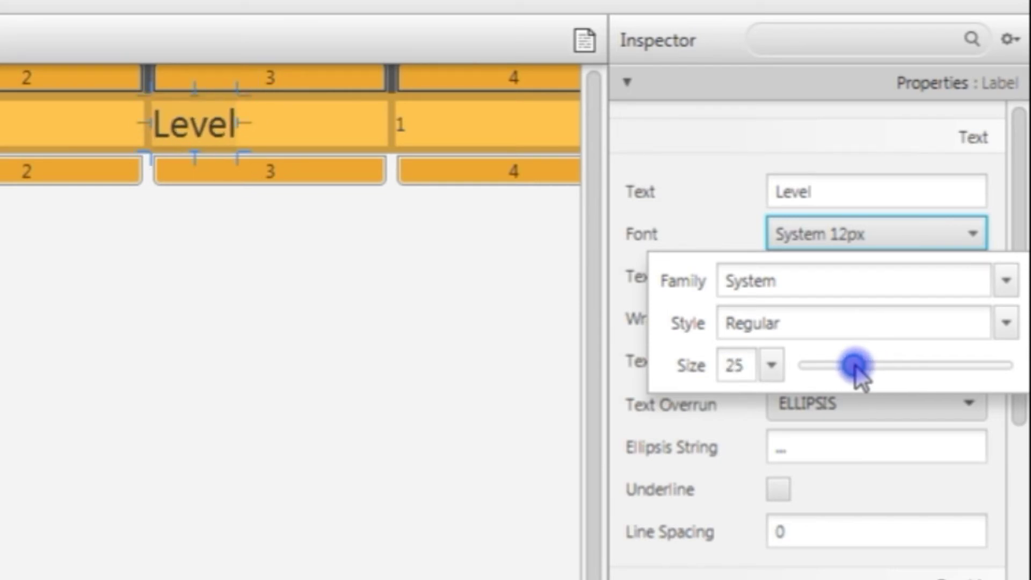
pyautogui.click(403, 125)
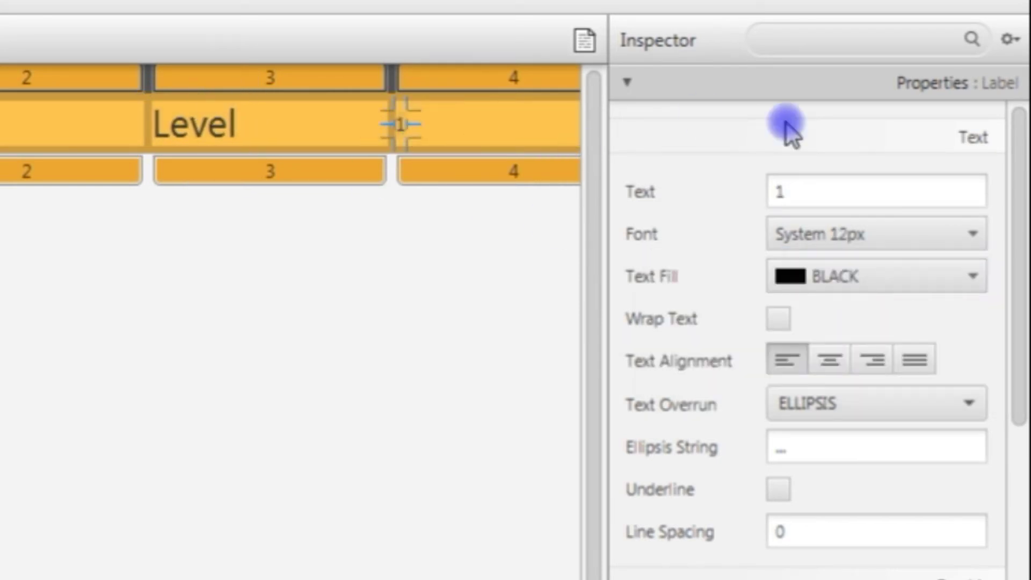
pyautogui.click(971, 236)
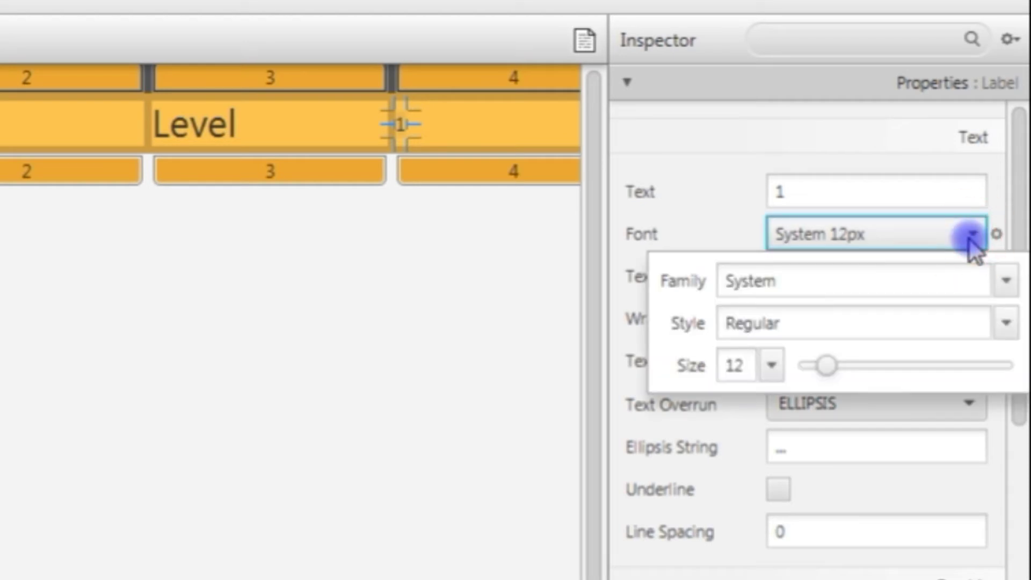
pyautogui.moveTo(826, 367); pyautogui.dragTo(858, 371)
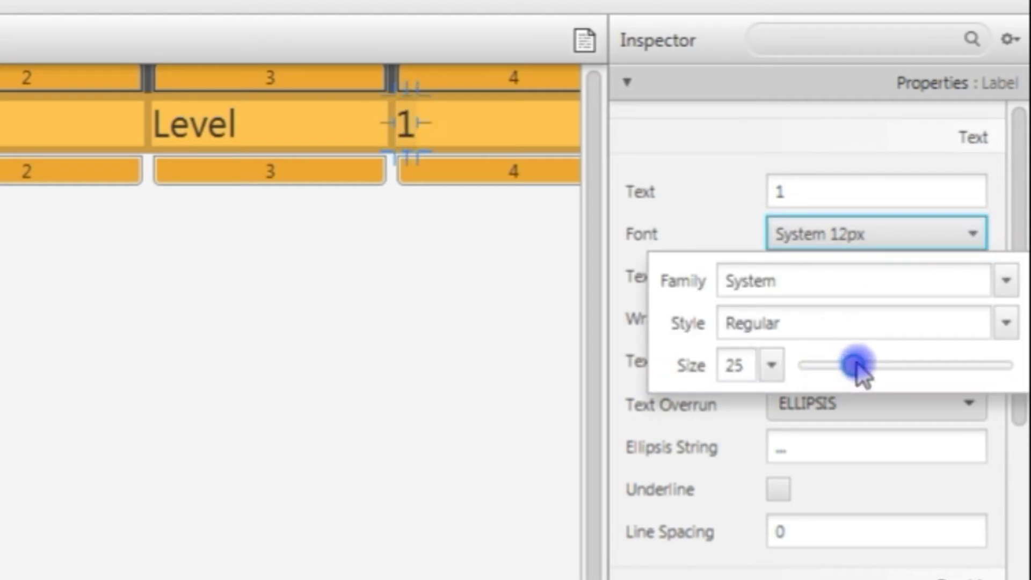
pyautogui.click(827, 184)
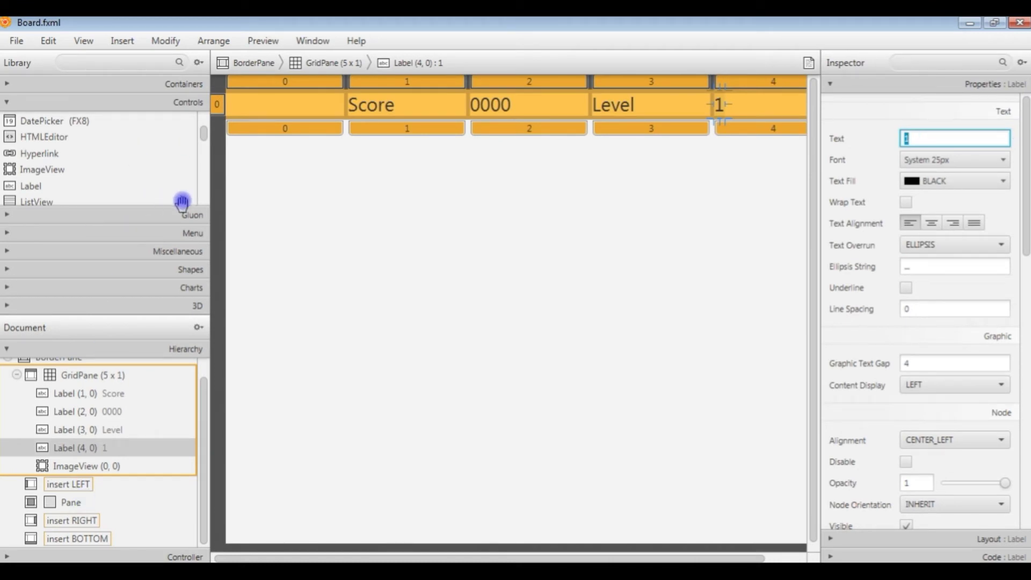
# Add a Pane container inside the BorderPane's center Pane.
pyautogui.click(205, 134)
pyautogui.moveTo(226, 134)
pyautogui.mouseDown()
pyautogui.moveTo(226, 151)
pyautogui.moveTo(223, 125)
pyautogui.mouseUp()
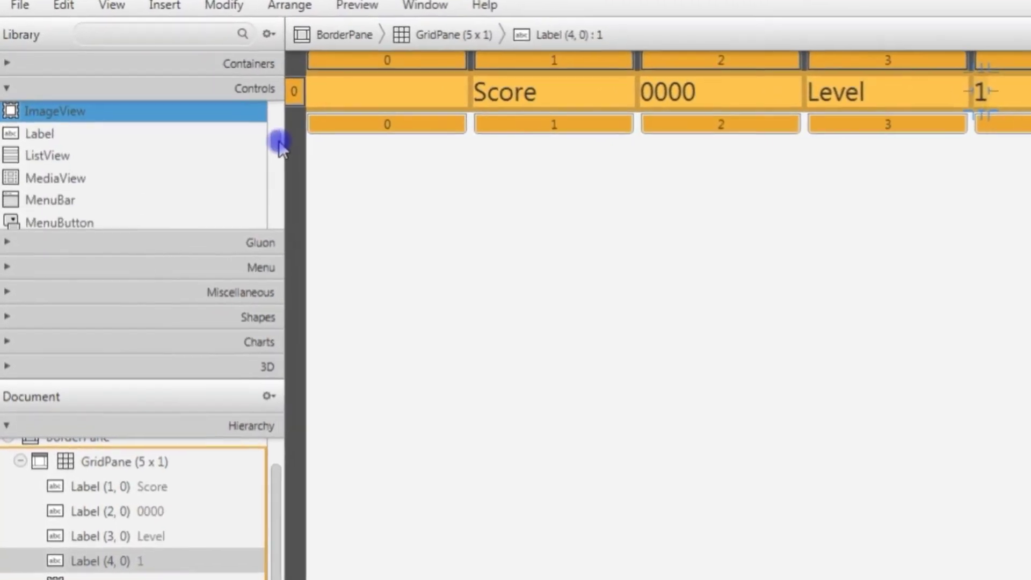
pyautogui.moveTo(405, 112); pyautogui.dragTo(404, 163)
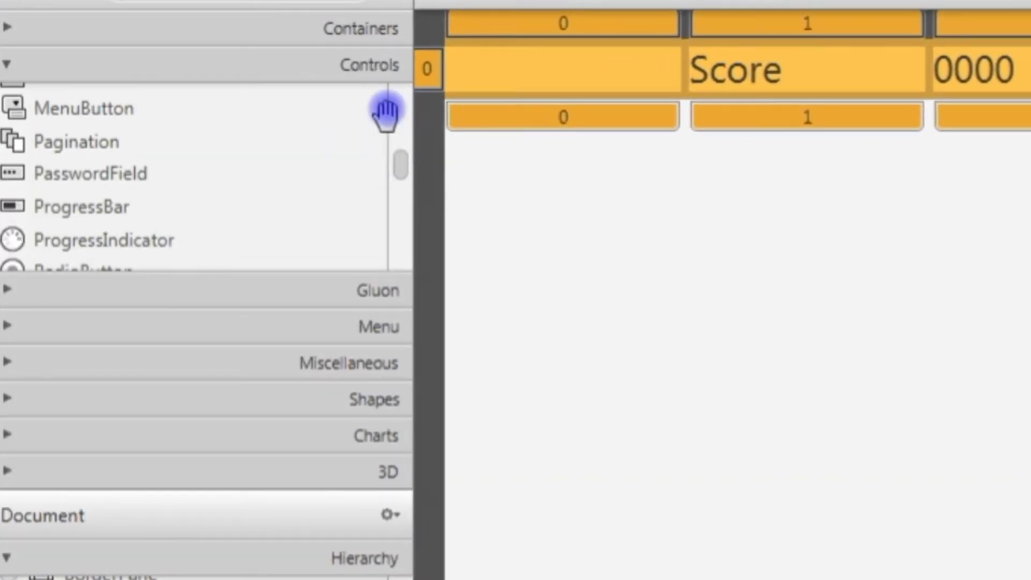
pyautogui.click(317, 33)
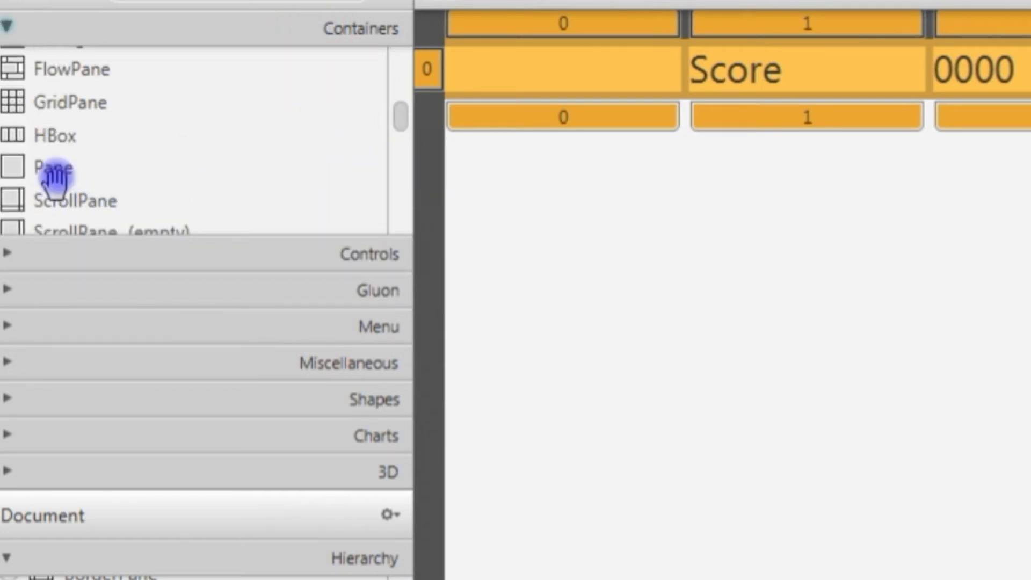
pyautogui.moveTo(50, 167); pyautogui.dragTo(181, 462)
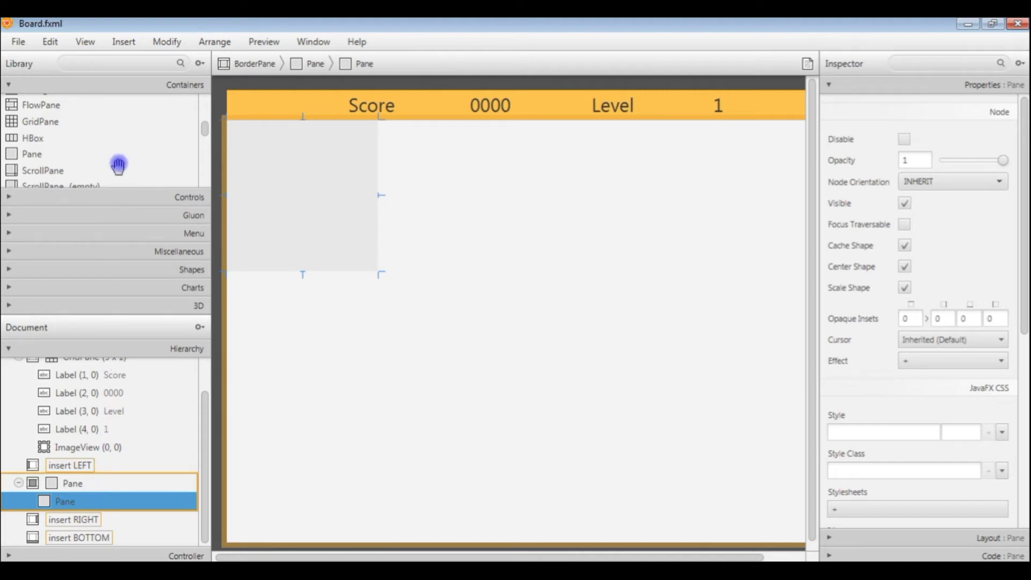
# Add a Label to the BorderPane's center Pane, beside the nested Pane in the hierarchy.
pyautogui.click(181, 197)
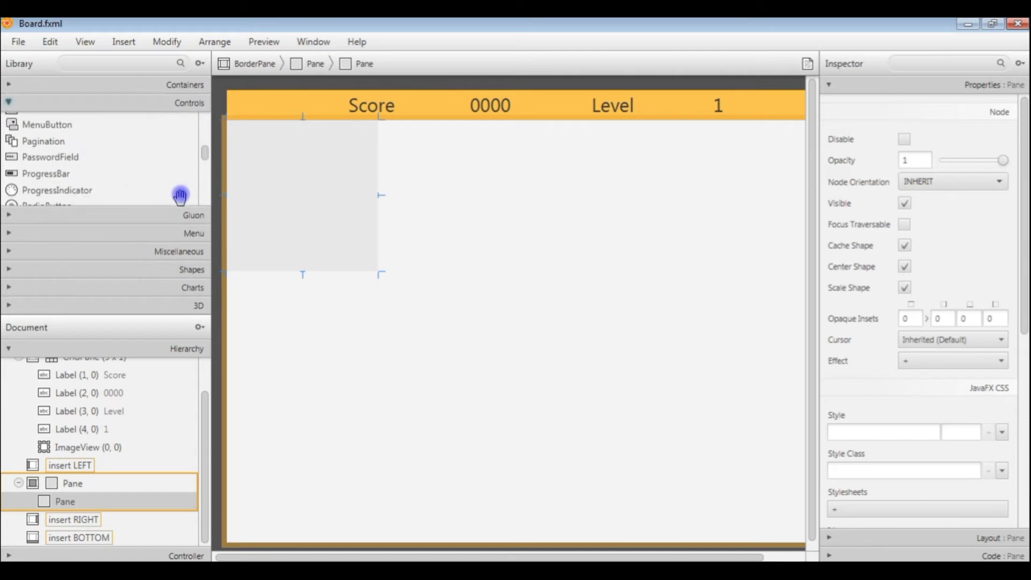
pyautogui.click(204, 131)
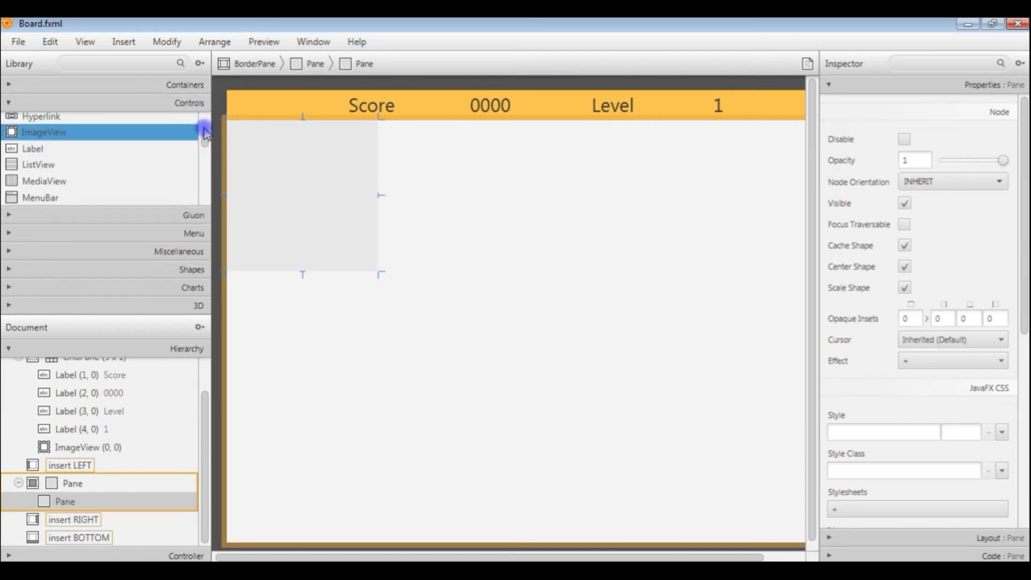
pyautogui.moveTo(33, 148); pyautogui.dragTo(108, 487)
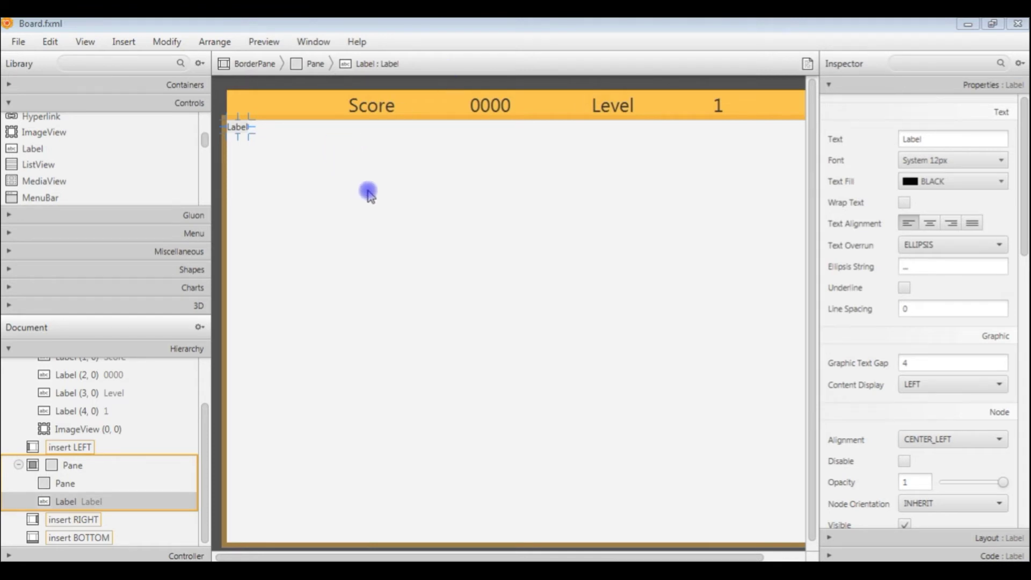
# Set the text of the new Label in the center Pane to Breakout4J.
pyautogui.click(237, 127)
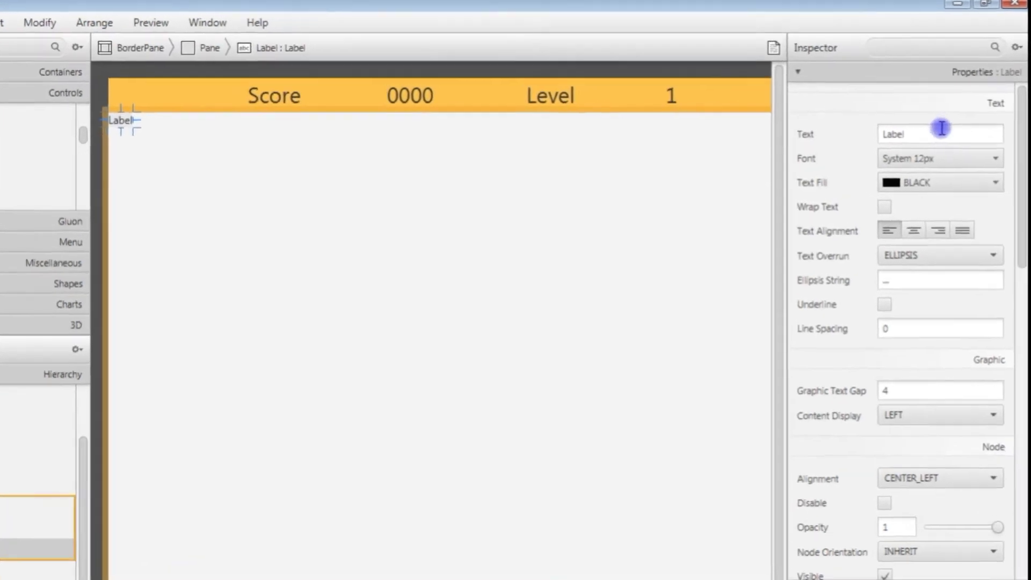
pyautogui.doubleClick(954, 135)
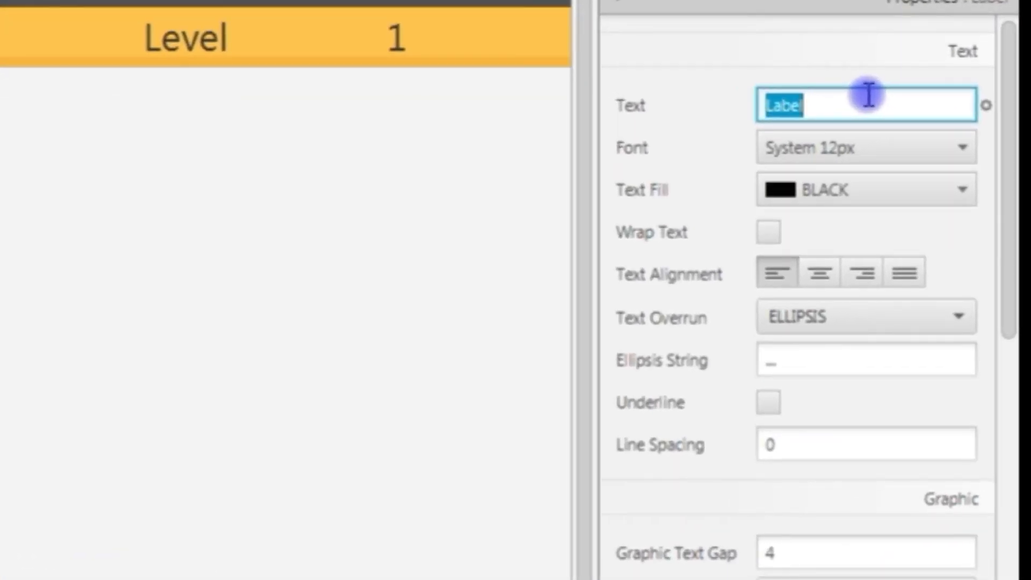
pyautogui.write('Bre')
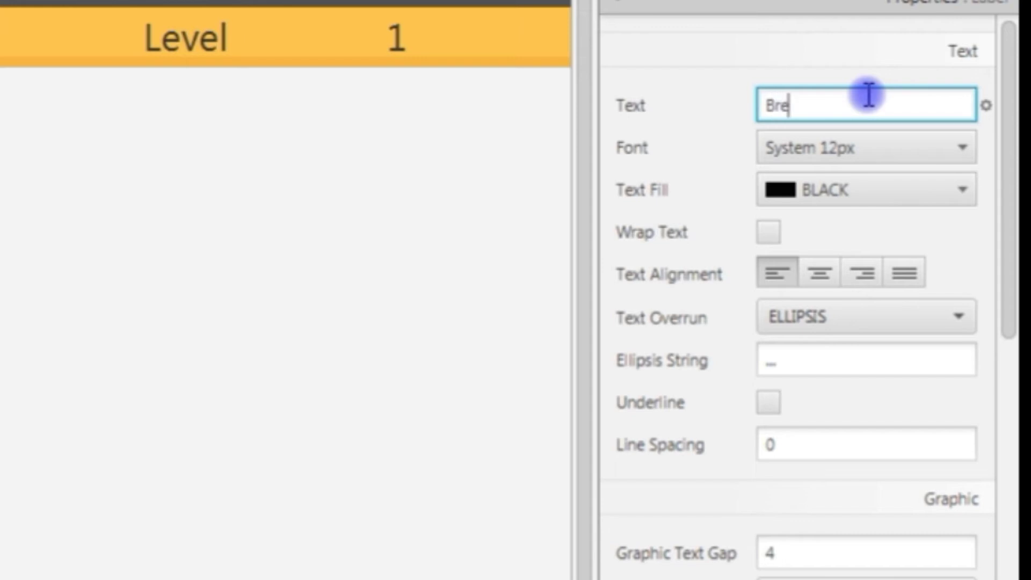
pyautogui.write('akout')
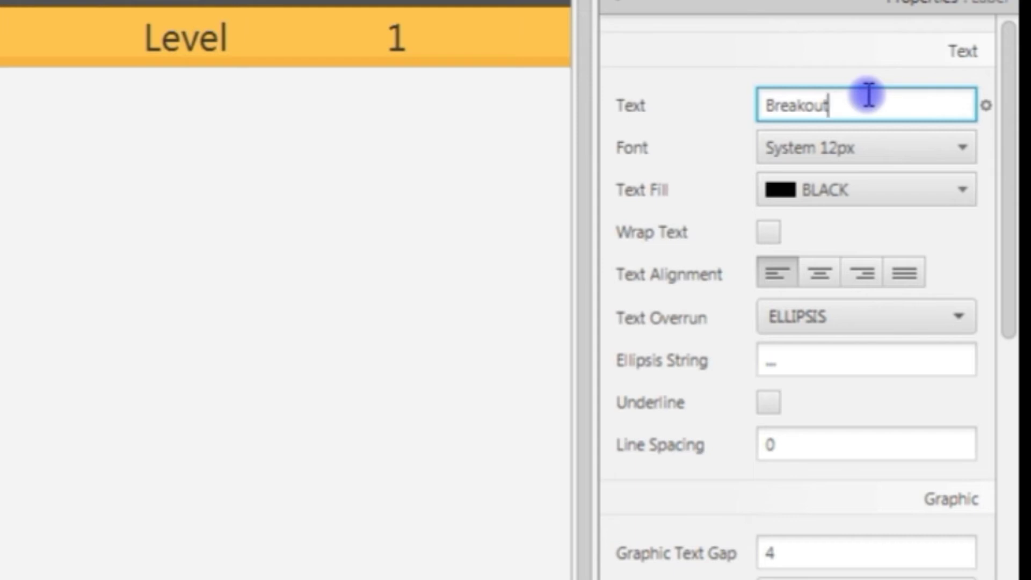
pyautogui.write('4J')
pyautogui.press('Tab')
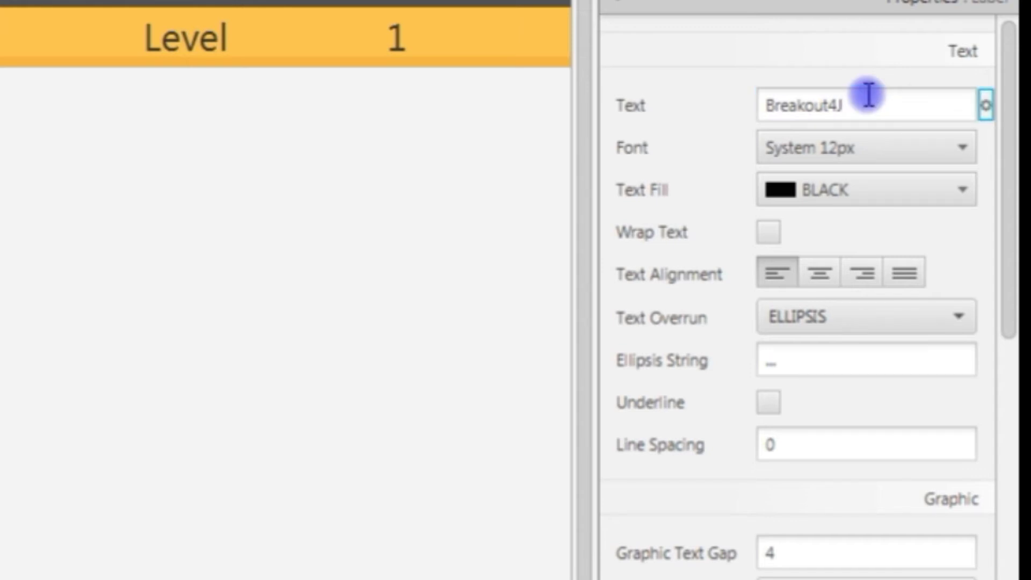
# Set the font of the Breakout4J Label to the Segoe Script family at size 72.
pyautogui.click(963, 148)
pyautogui.click(962, 148)
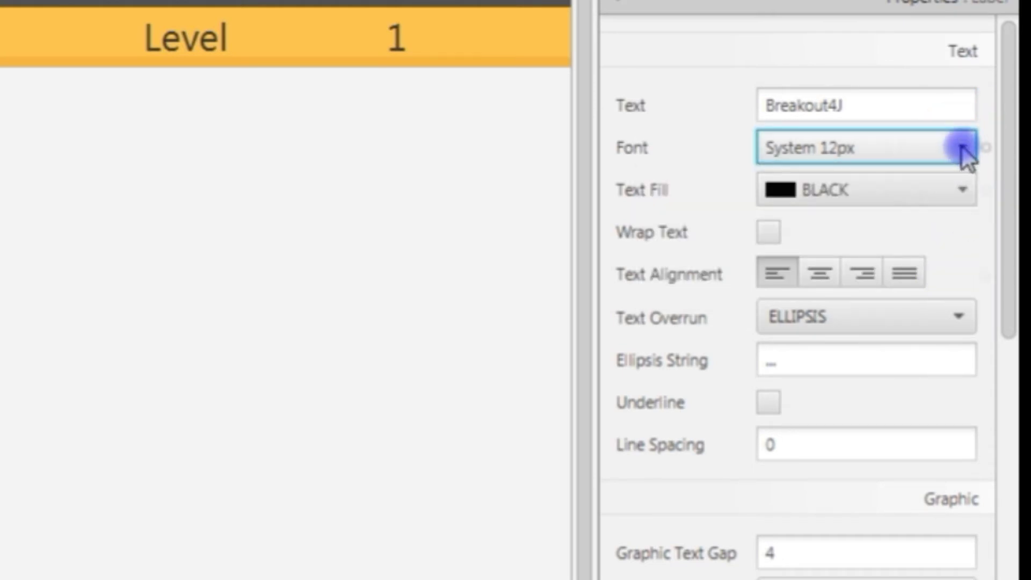
pyautogui.click(963, 149)
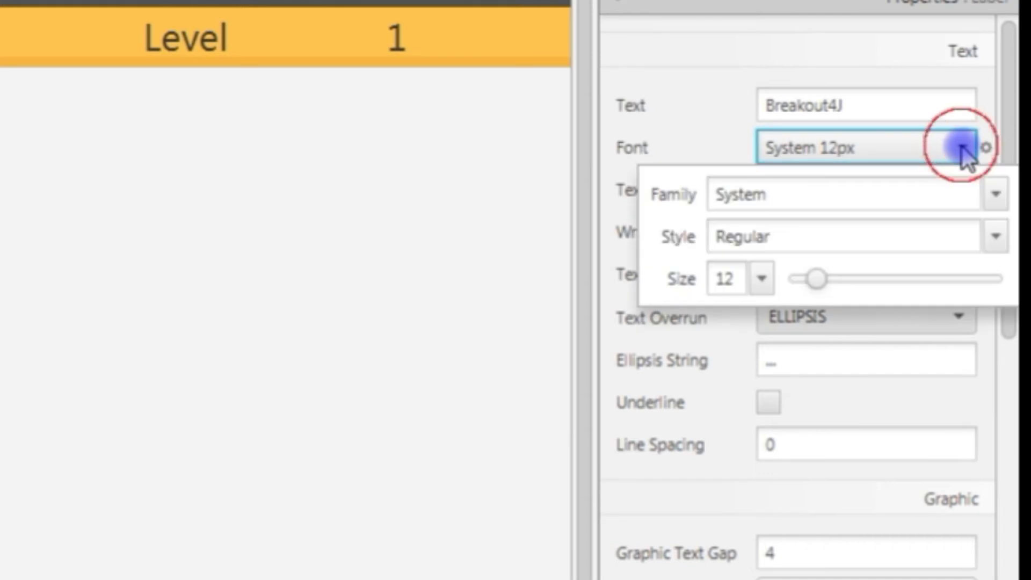
pyautogui.click(996, 194)
pyautogui.scroll(-5, 891, 290)
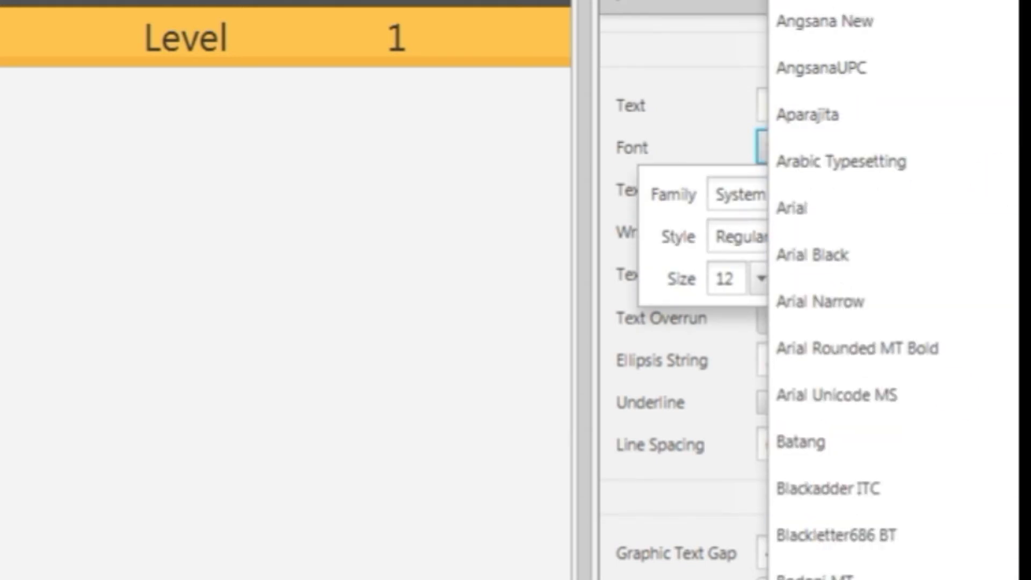
pyautogui.scroll(-11, 891, 290)
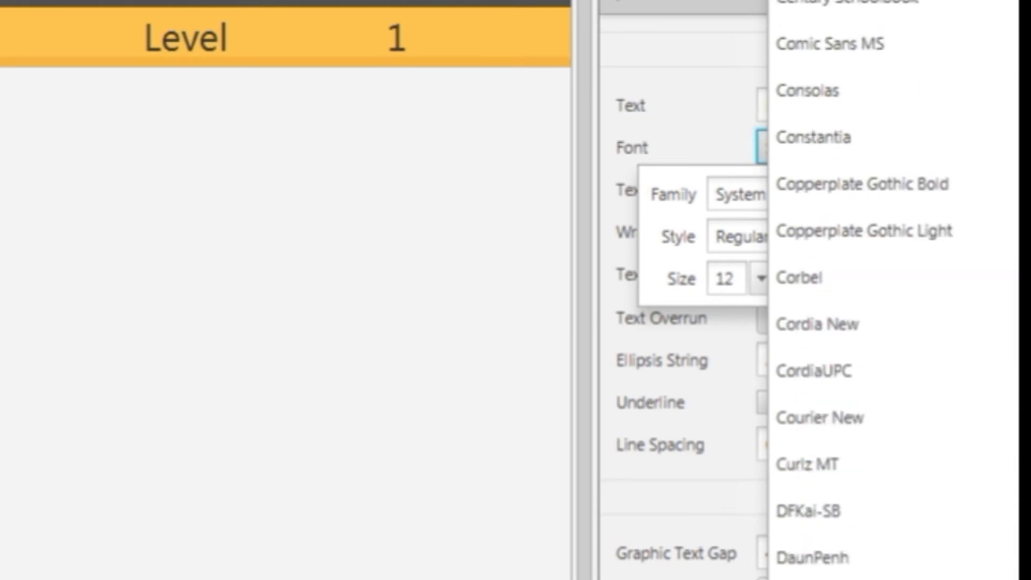
pyautogui.scroll(-11, 892, 290)
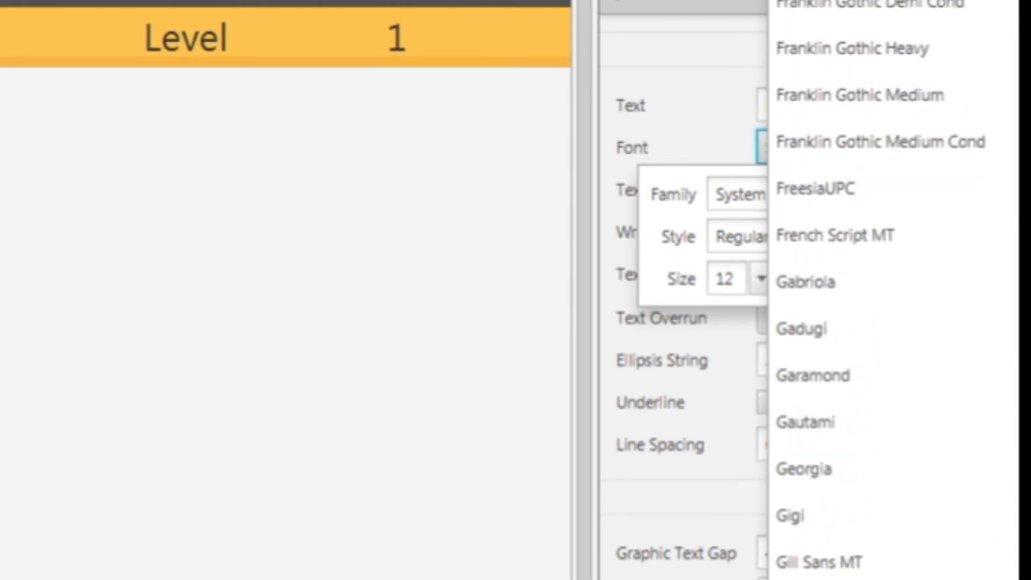
pyautogui.scroll(-11, 892, 289)
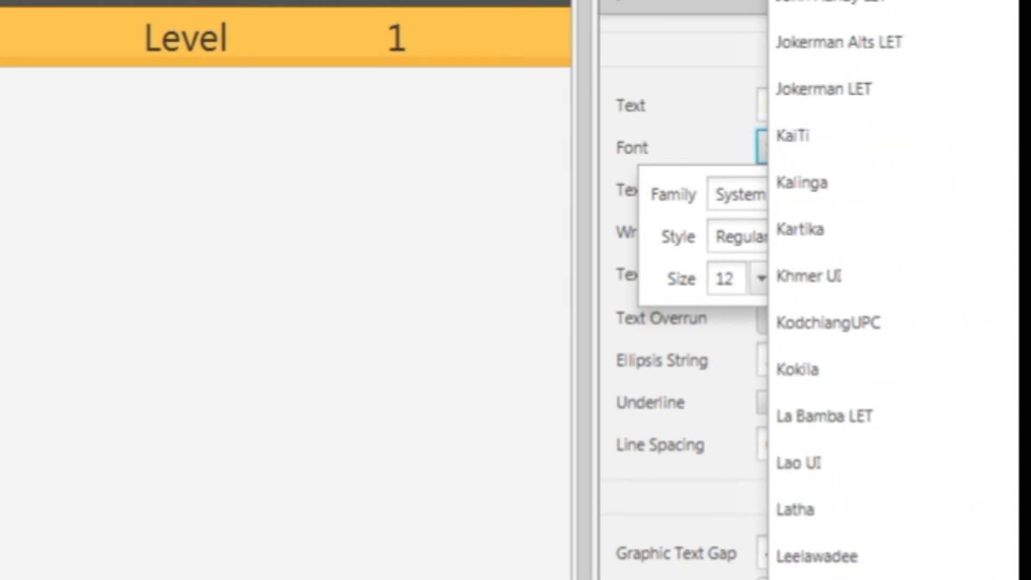
pyautogui.scroll(-11, 891, 290)
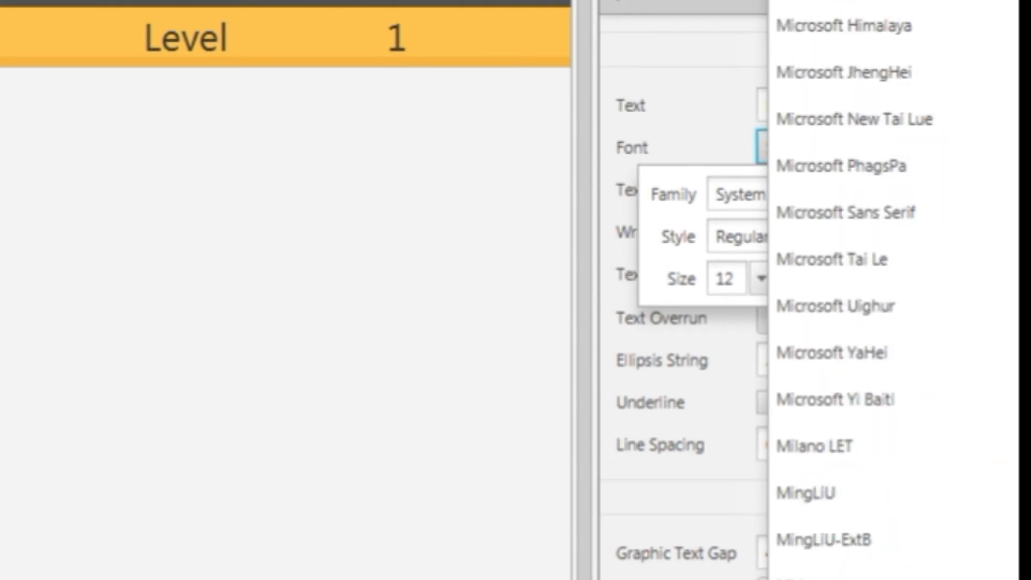
pyautogui.scroll(-9, 891, 290)
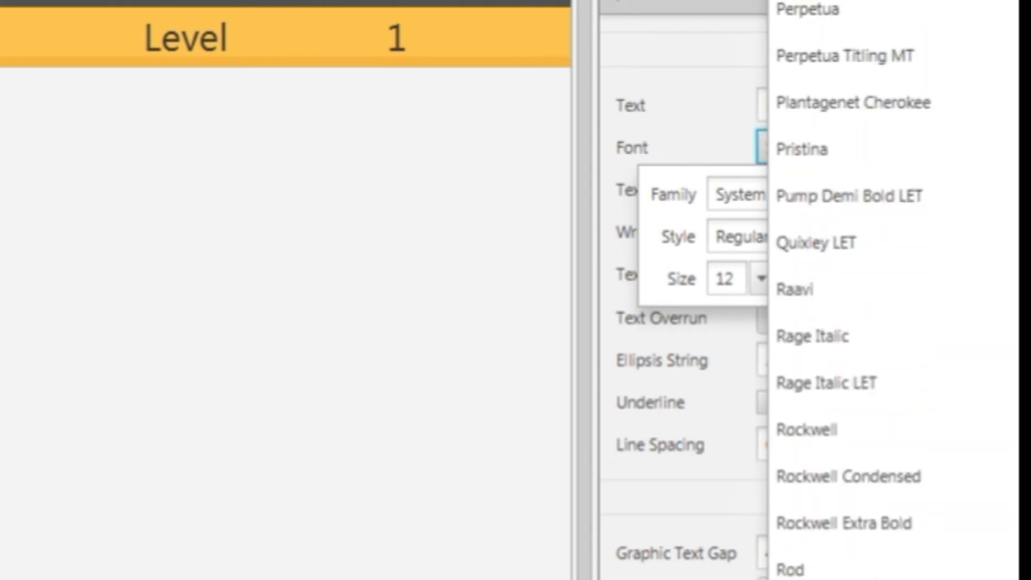
pyautogui.scroll(-3, 805, 418)
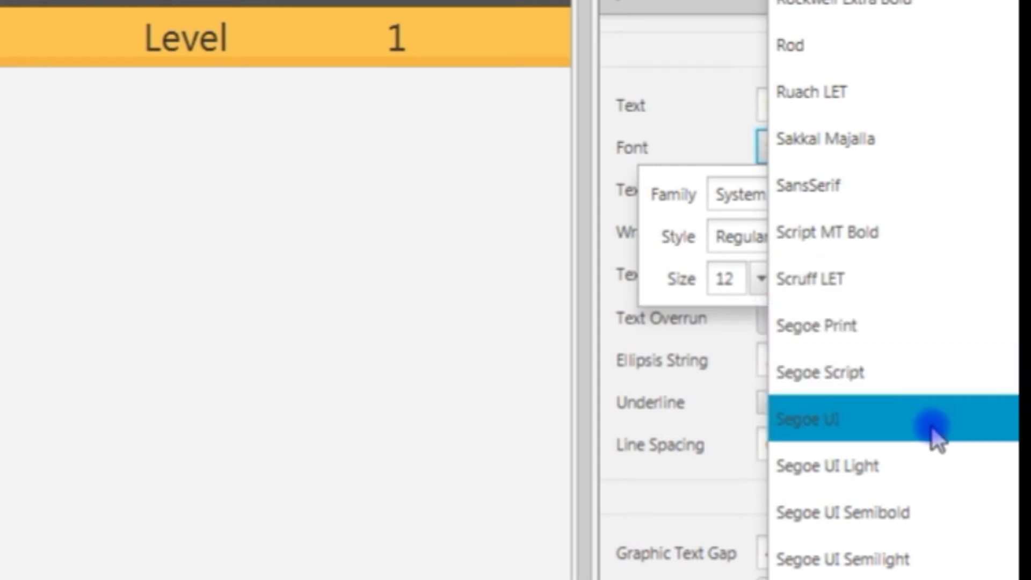
pyautogui.click(833, 381)
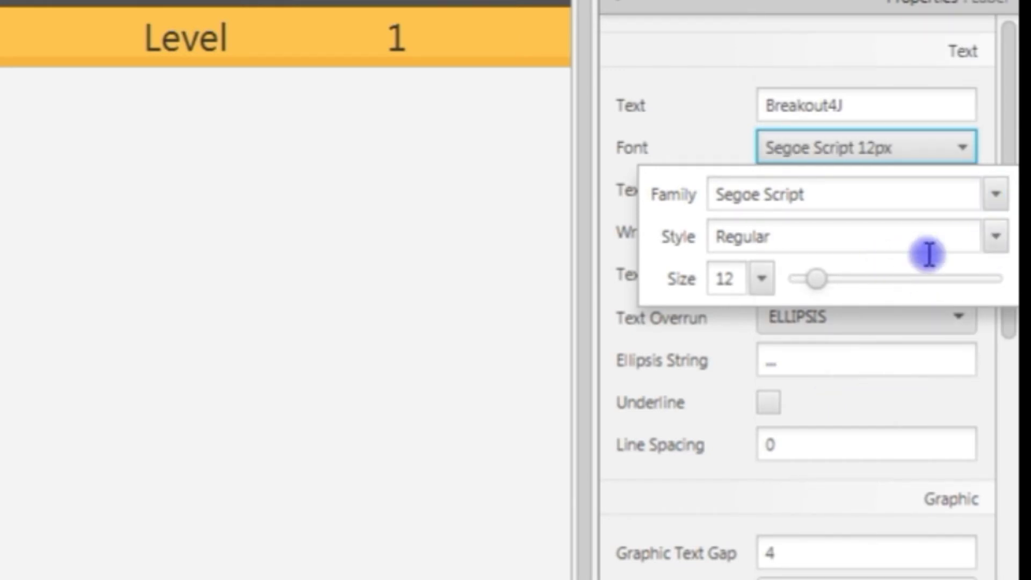
pyautogui.moveTo(816, 282); pyautogui.dragTo(945, 280)
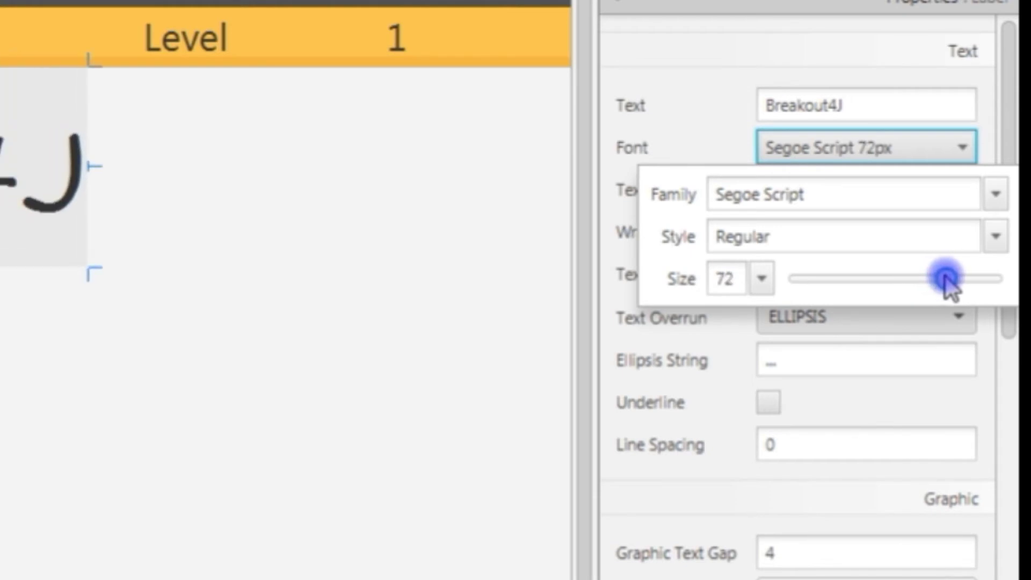
# Set the font style of the Breakout4J Label to Bold.
pyautogui.click(834, 233)
pyautogui.click(995, 235)
pyautogui.click(912, 314)
pyautogui.click(993, 239)
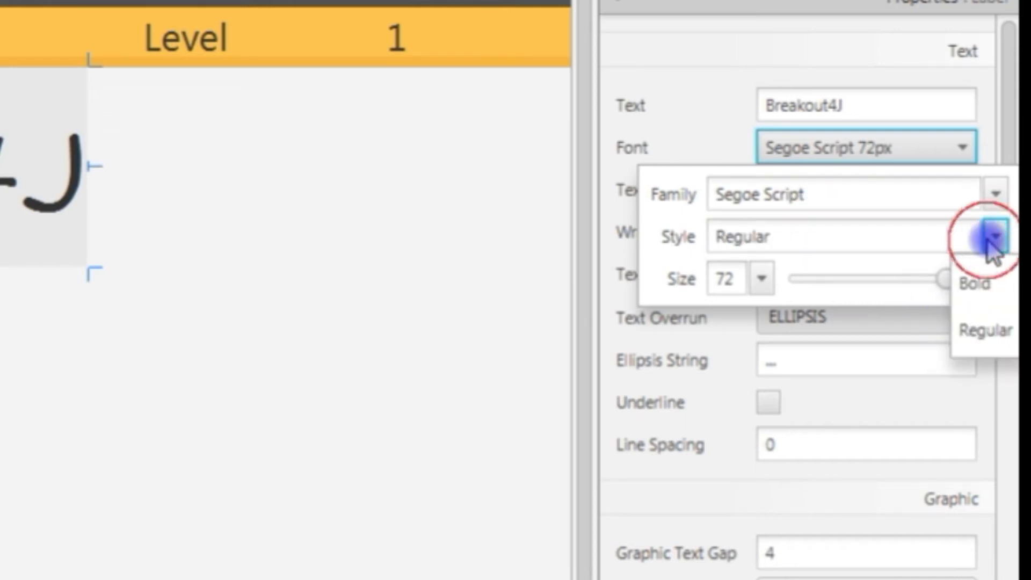
pyautogui.click(980, 293)
pyautogui.click(995, 237)
pyautogui.click(991, 278)
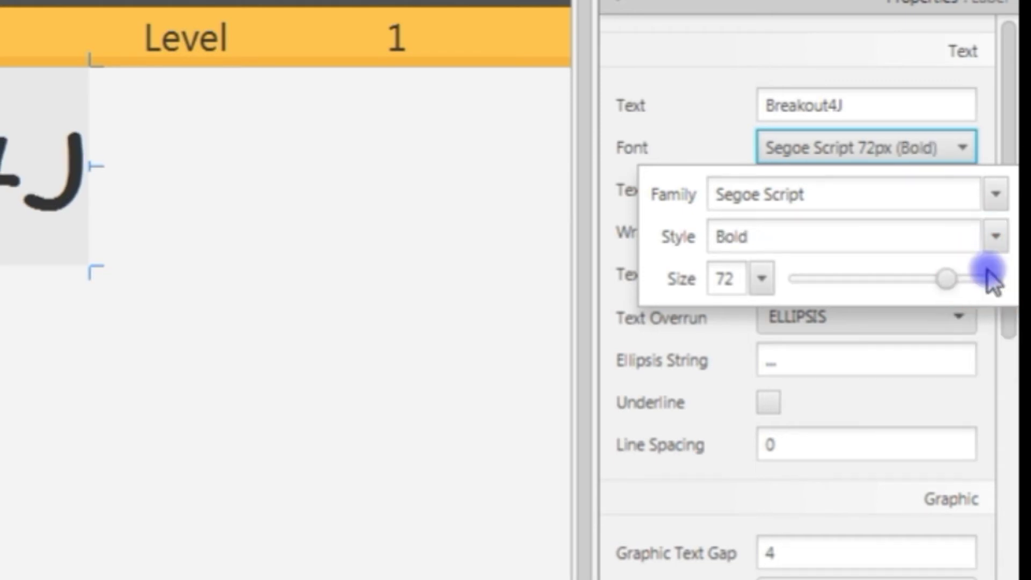
pyautogui.click(698, 131)
# Set the text fill of the Breakout4J Label to #5201f5.
pyautogui.click(963, 192)
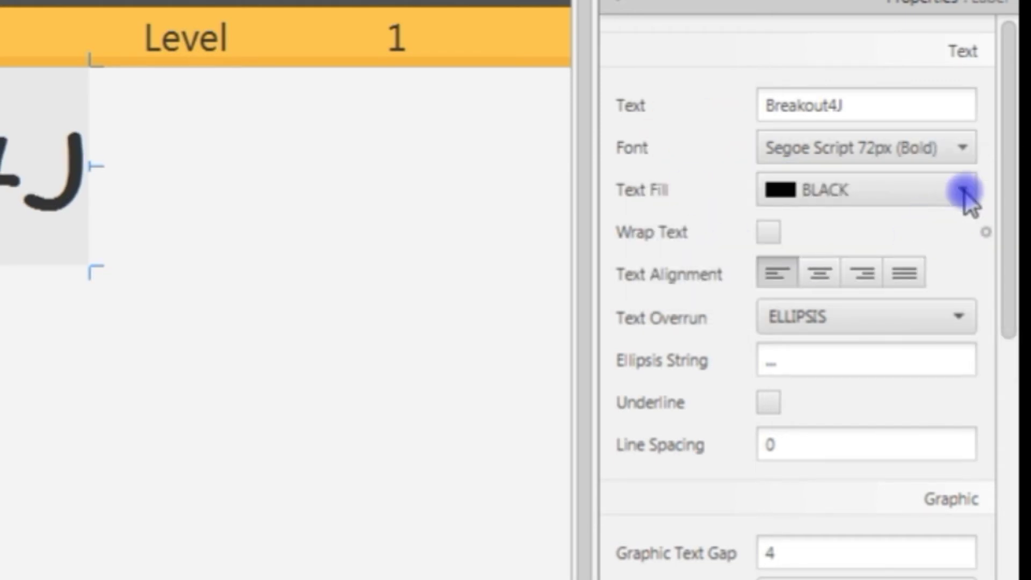
pyautogui.click(964, 193)
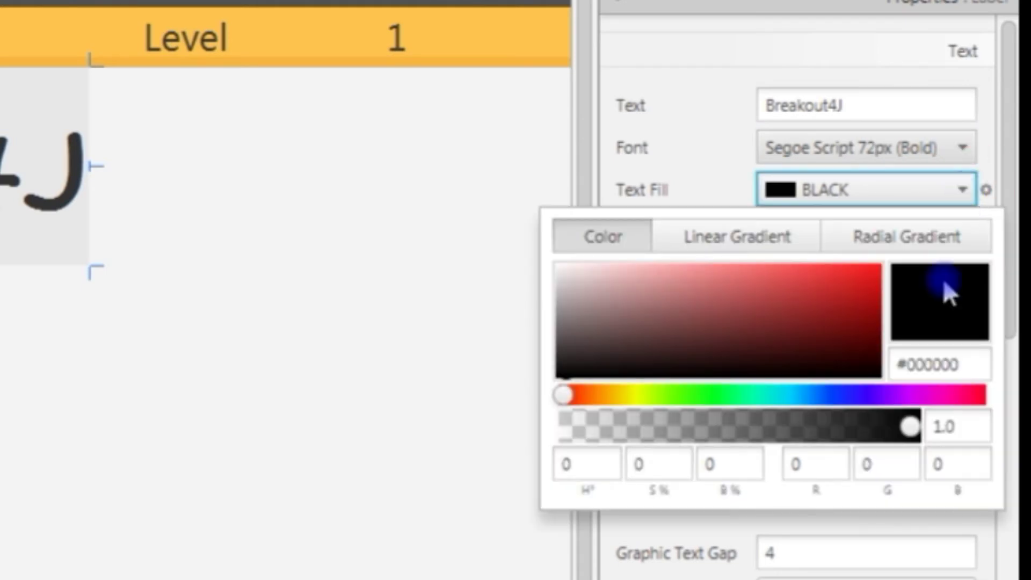
pyautogui.click(919, 364)
pyautogui.press('Left')
pyautogui.hotkey('shift', 'Right')
pyautogui.hotkey('shift', 'Right')
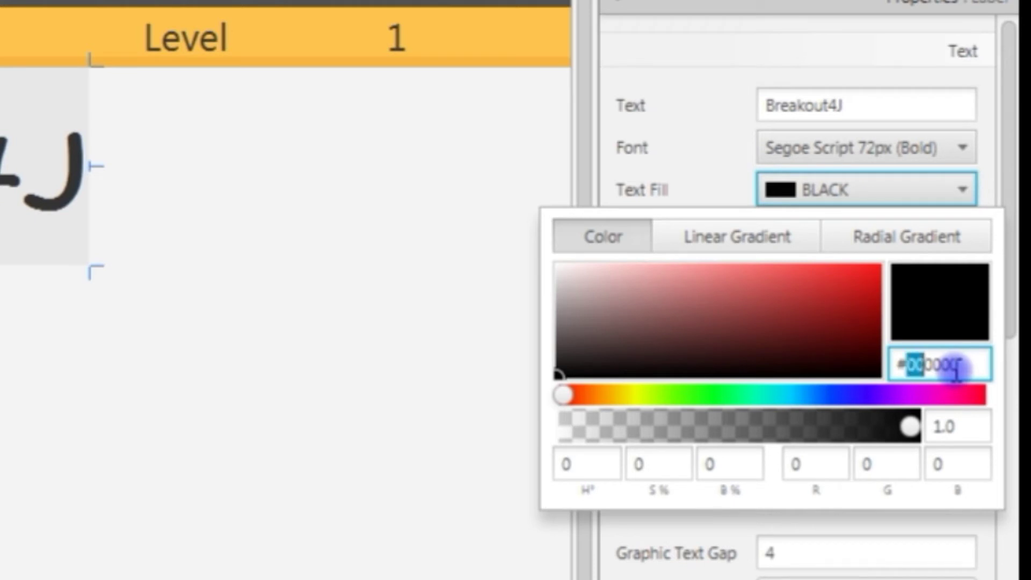
pyautogui.write('52')
pyautogui.hotkey('shift', 'Right')
pyautogui.hotkey('shift', 'Right')
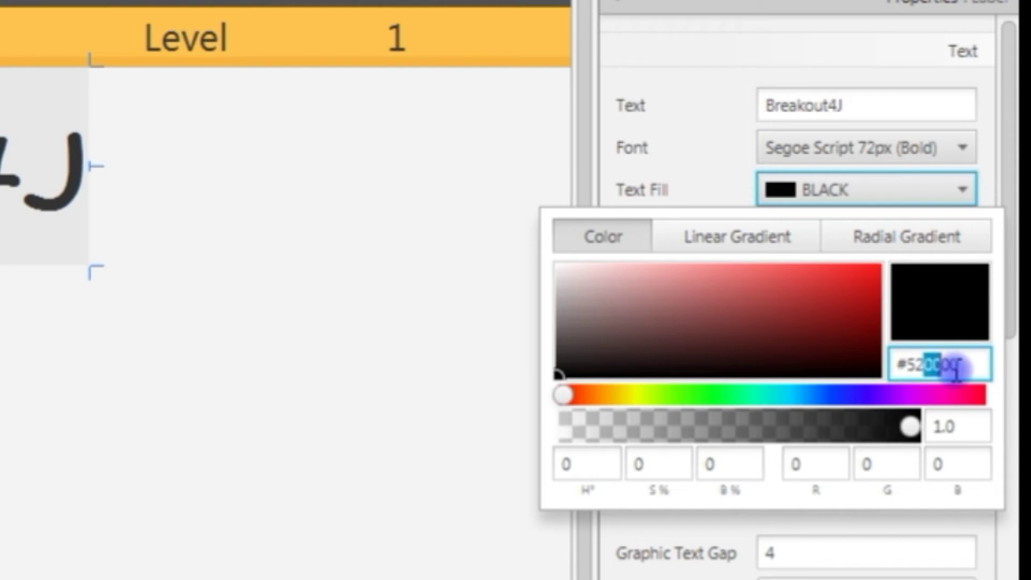
pyautogui.write('01')
pyautogui.hotkey('shift', 'Right')
pyautogui.hotkey('shift', 'Right')
pyautogui.write('f5')
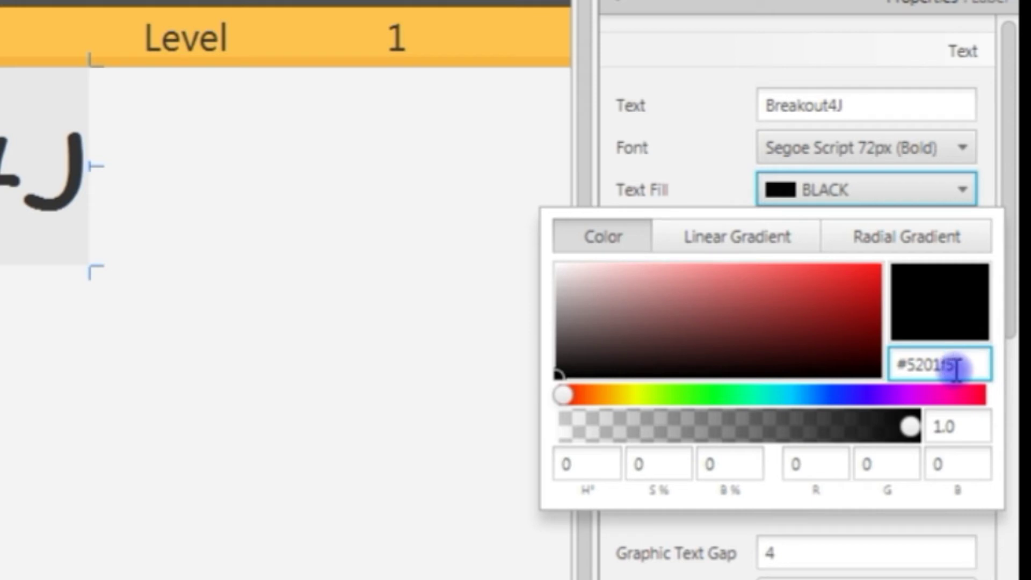
pyautogui.press('Return')
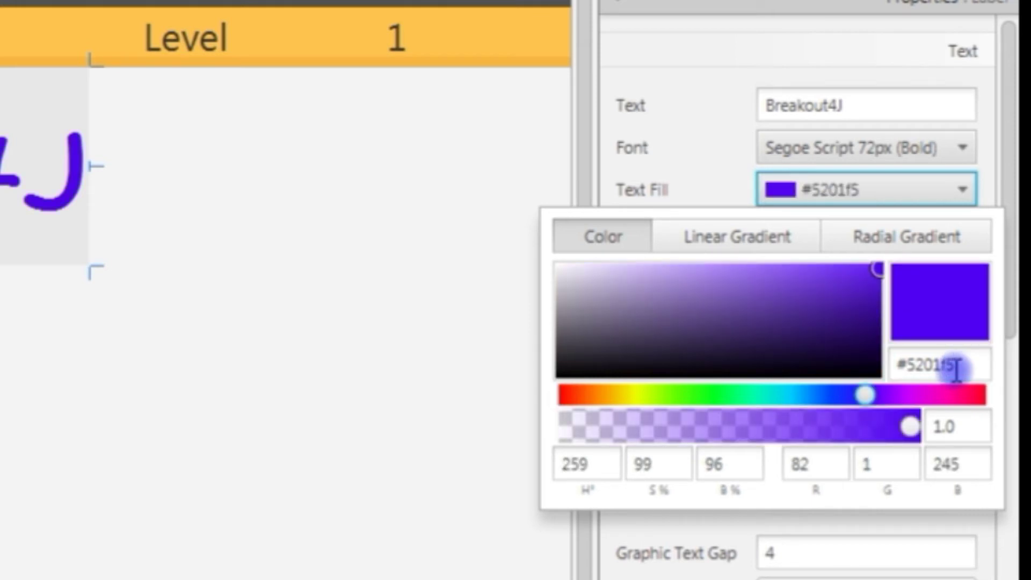
pyautogui.click(699, 139)
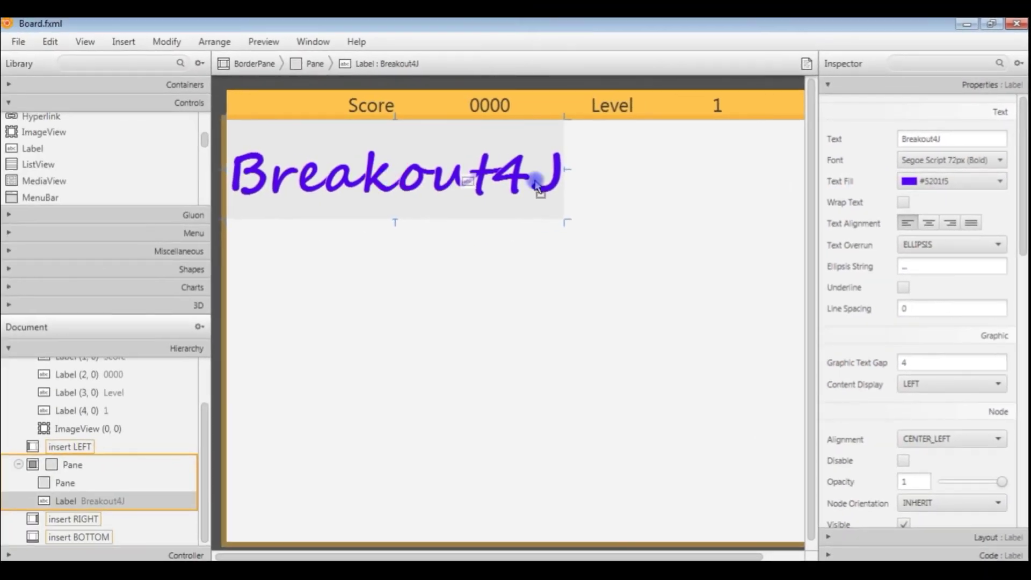
# Move the Breakout4J Label to the horizontal middle of the center Pane, just below the header.
pyautogui.moveTo(283, 190); pyautogui.dragTo(314, 195)
pyautogui.moveTo(556, 188); pyautogui.dragTo(537, 189)
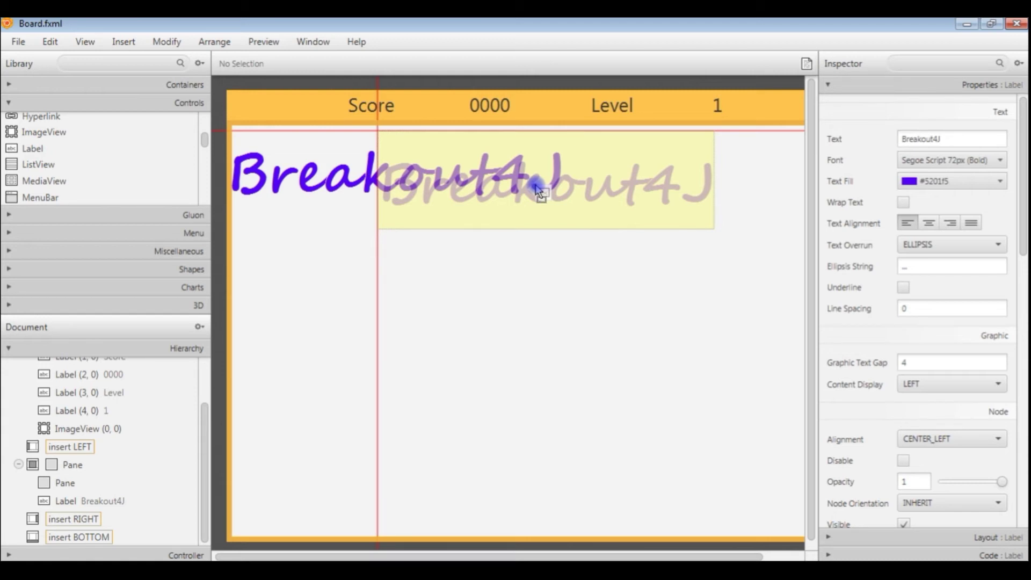
pyautogui.moveTo(536, 188); pyautogui.dragTo(537, 189)
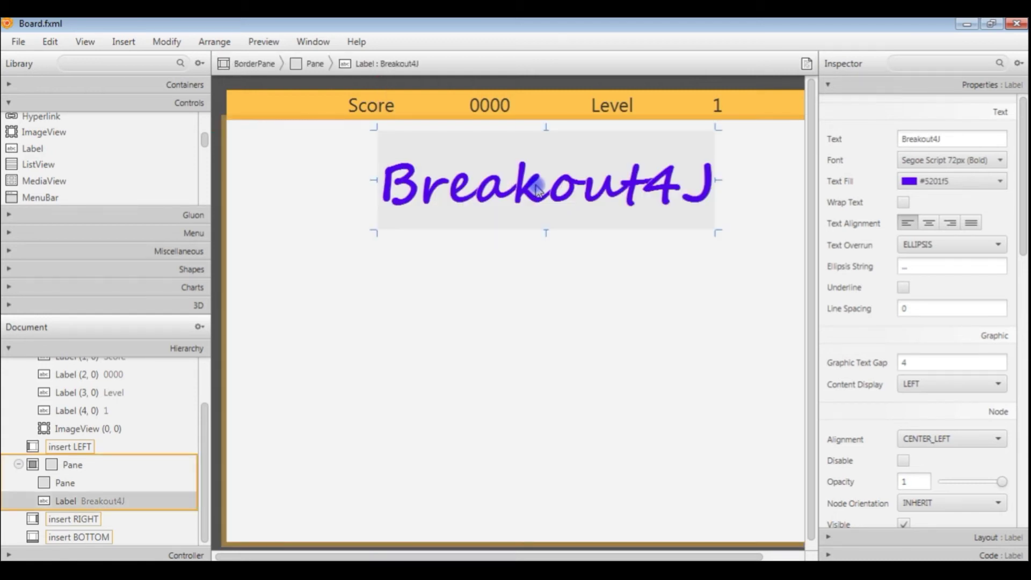
pyautogui.moveTo(546, 181)
pyautogui.mouseDown()
pyautogui.moveTo(551, 174)
pyautogui.moveTo(534, 175)
pyautogui.mouseUp()
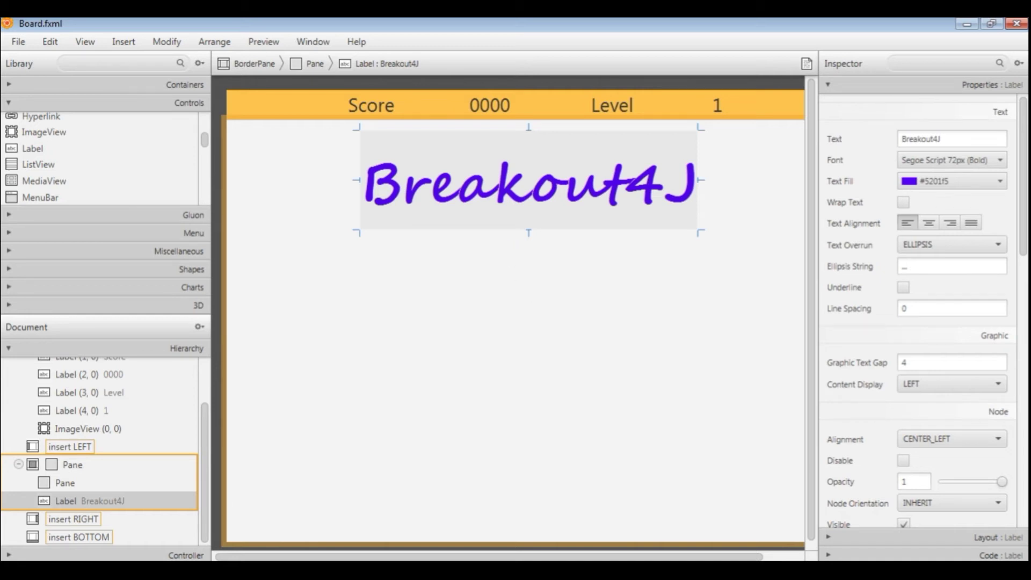
# Move the nested Pane below the Breakout4J title and set its preferred width and height to 400.
pyautogui.click(64, 483)
pyautogui.moveTo(294, 214); pyautogui.dragTo(525, 378)
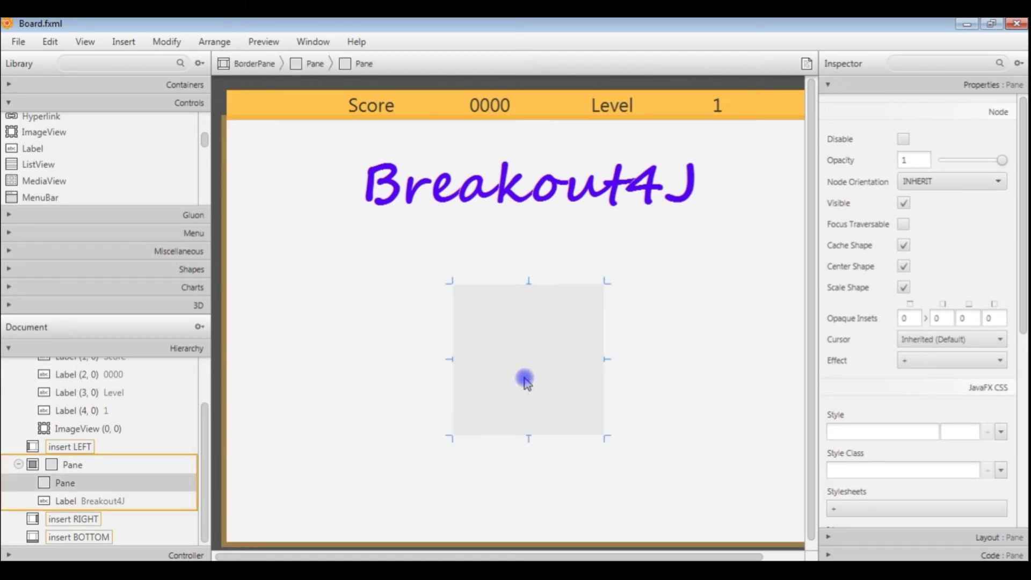
pyautogui.click(827, 538)
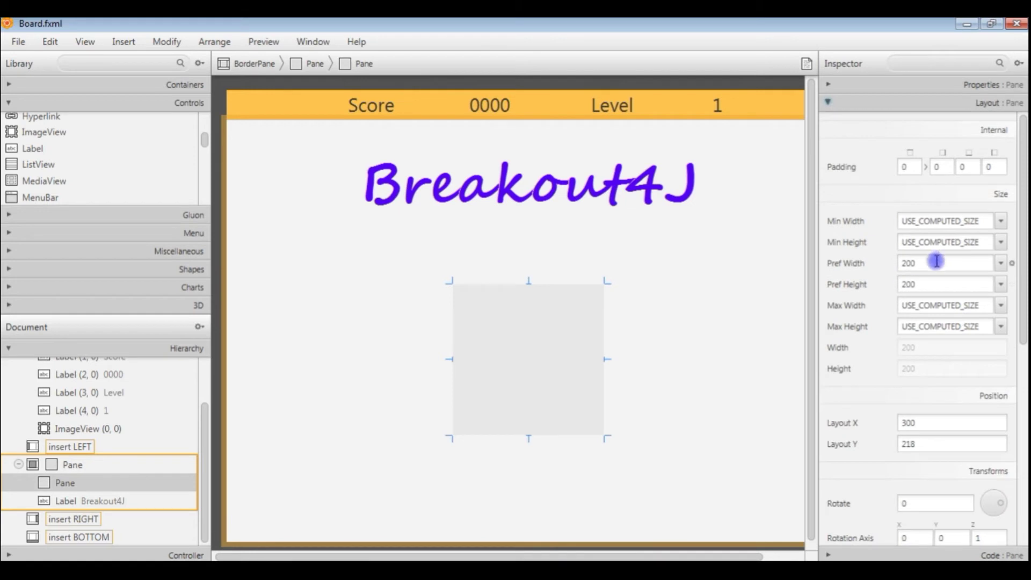
pyautogui.doubleClick(935, 261)
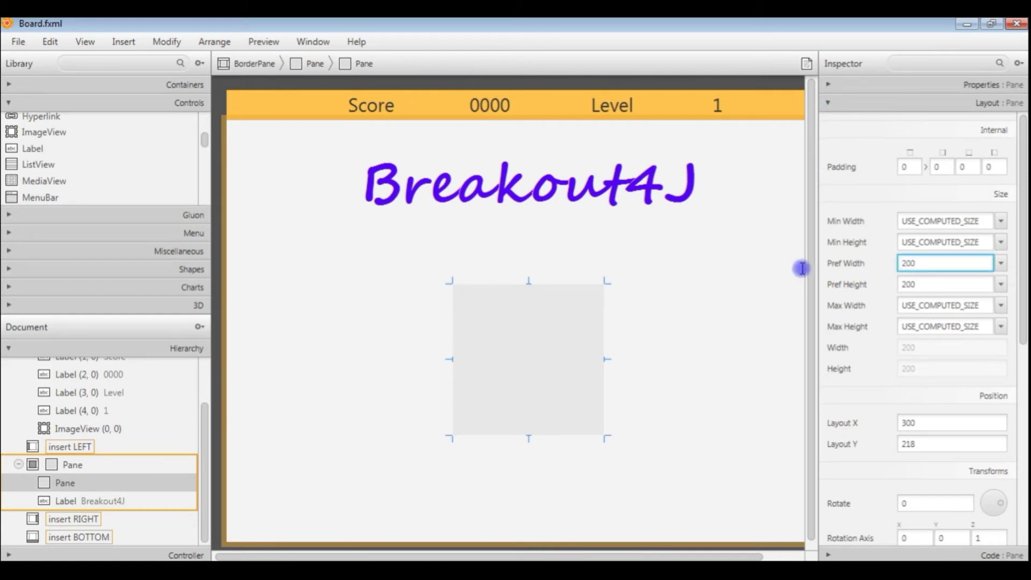
pyautogui.write('400')
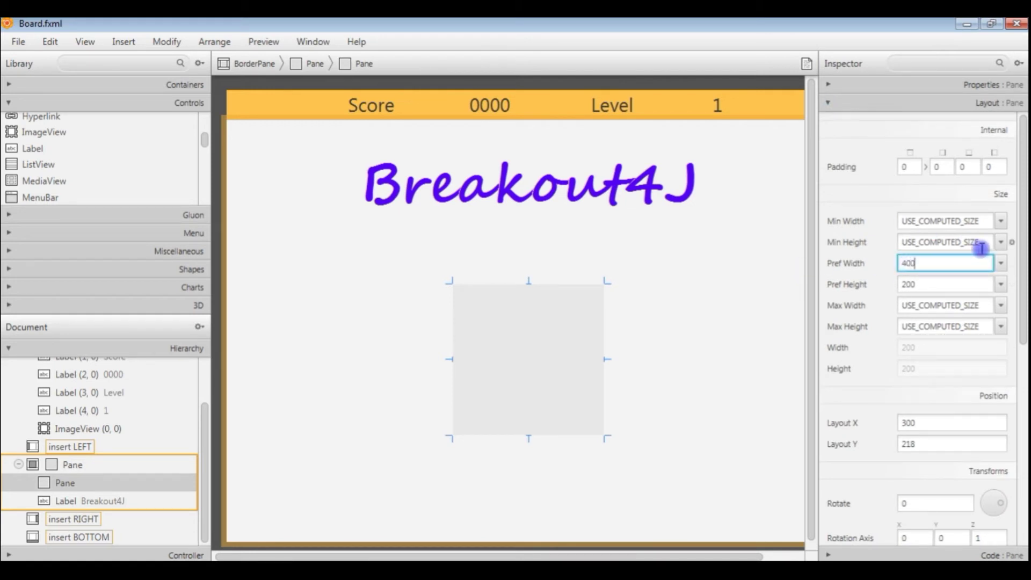
pyautogui.press('Tab')
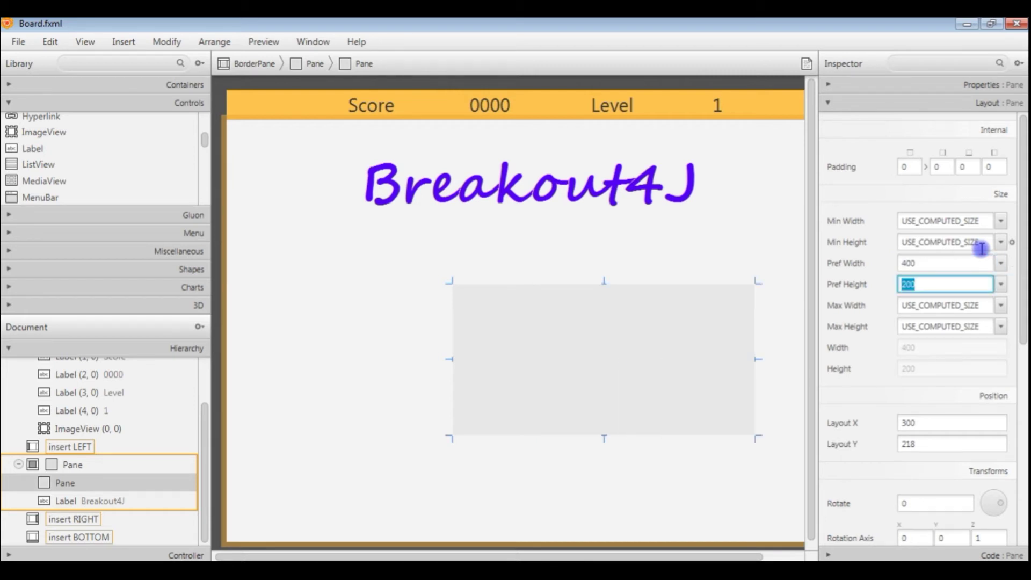
pyautogui.write('400')
pyautogui.press('Tab')
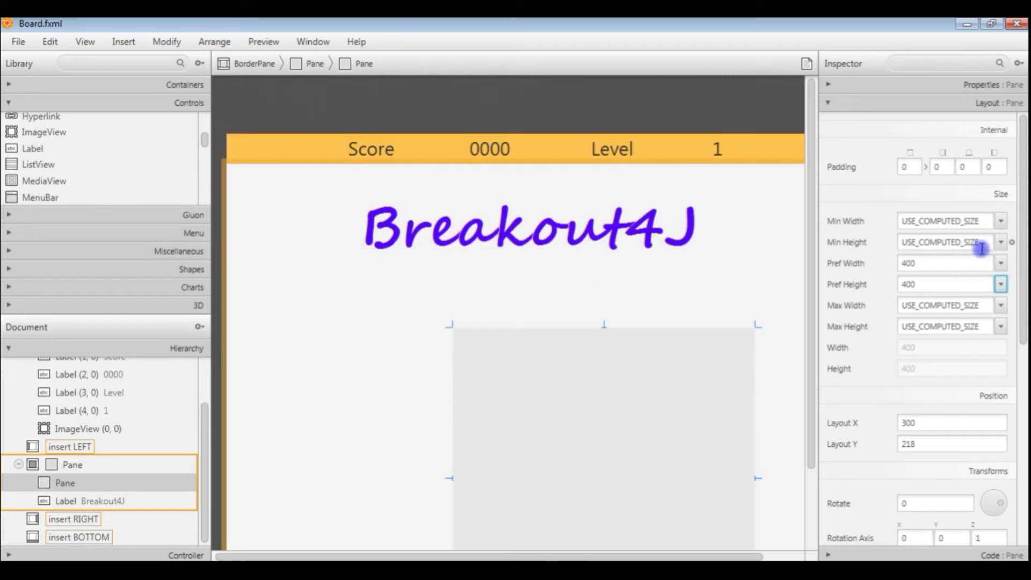
# Center the nested Pane under the Breakout4J title, at layout X 200 and layout Y 145.
pyautogui.moveTo(810, 311); pyautogui.dragTo(822, 431)
pyautogui.moveTo(591, 352); pyautogui.dragTo(550, 296)
pyautogui.moveTo(488, 298); pyautogui.dragTo(517, 297)
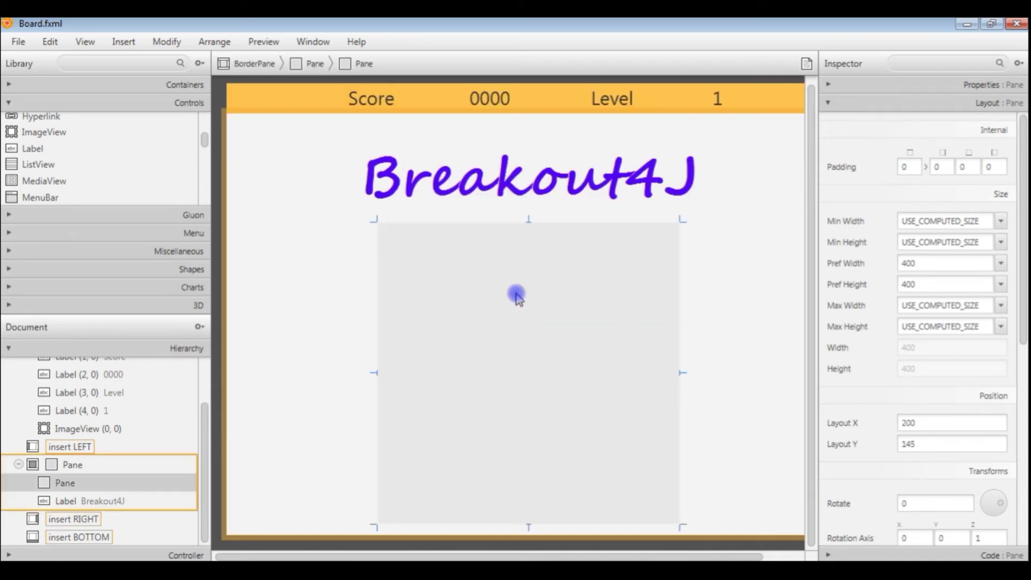
pyautogui.click(742, 314)
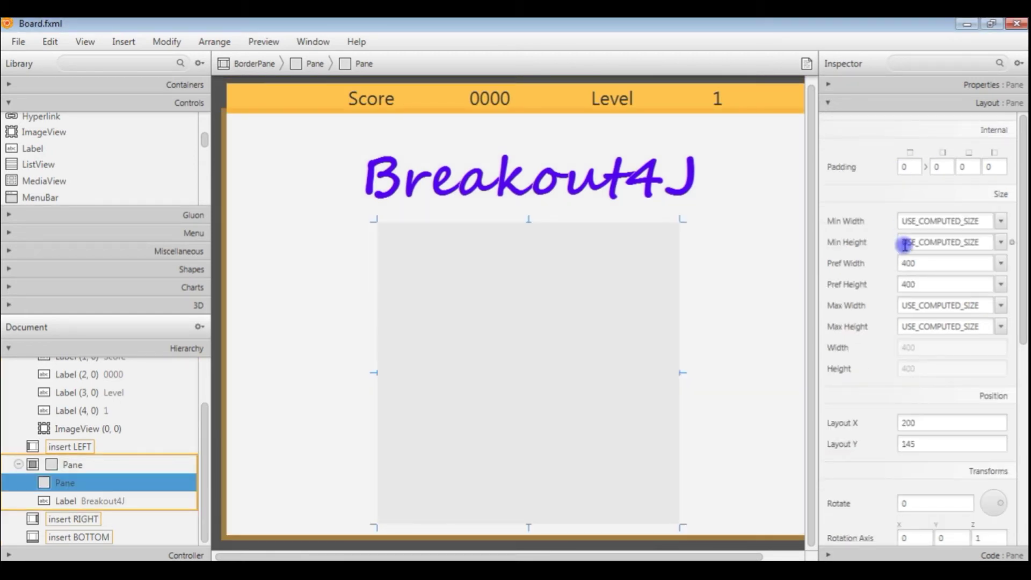
# Give the nested Pane an inline -fx-background-color style of #111111.
pyautogui.click(828, 85)
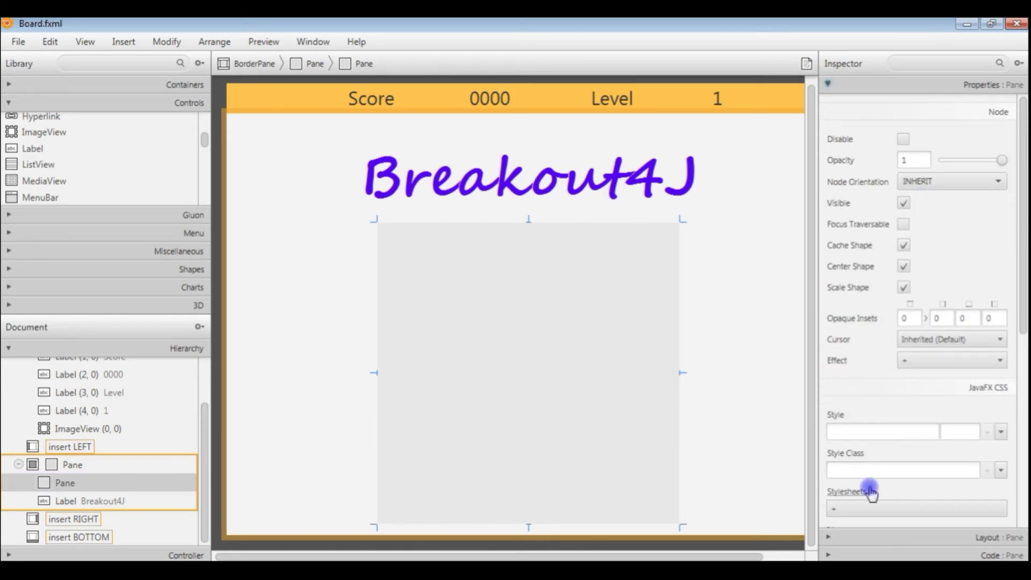
pyautogui.click(882, 429)
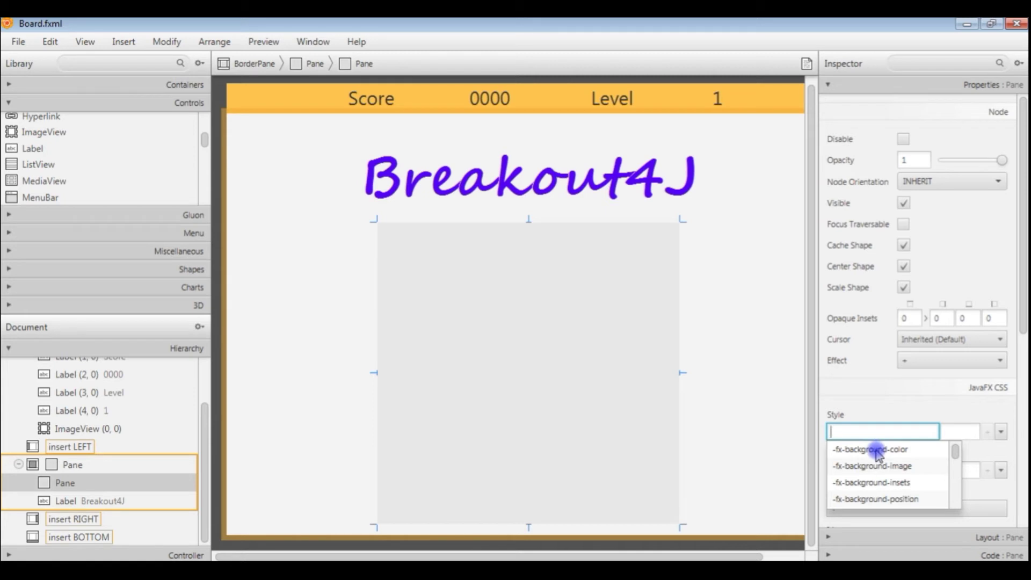
pyautogui.click(879, 450)
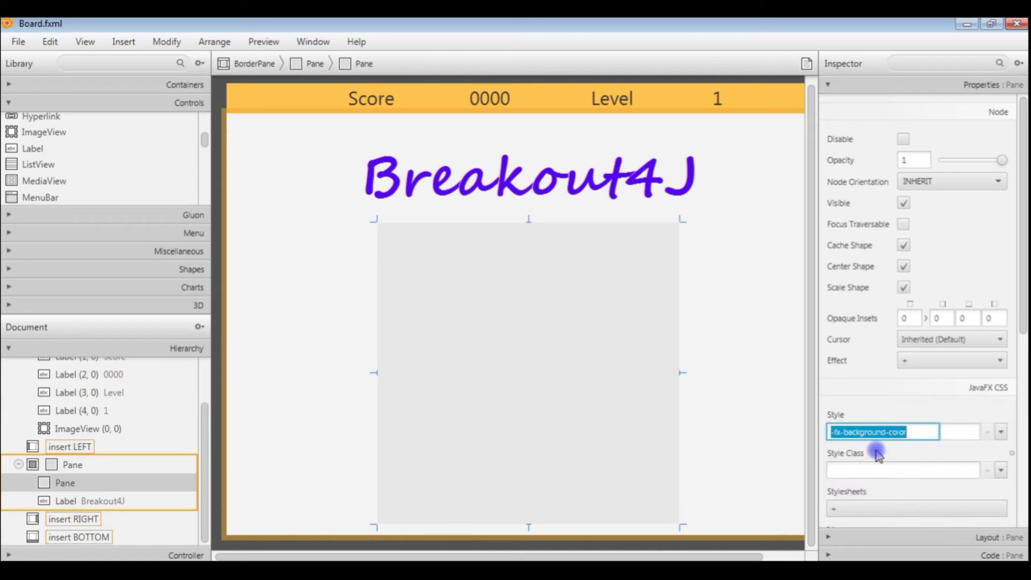
pyautogui.click(957, 432)
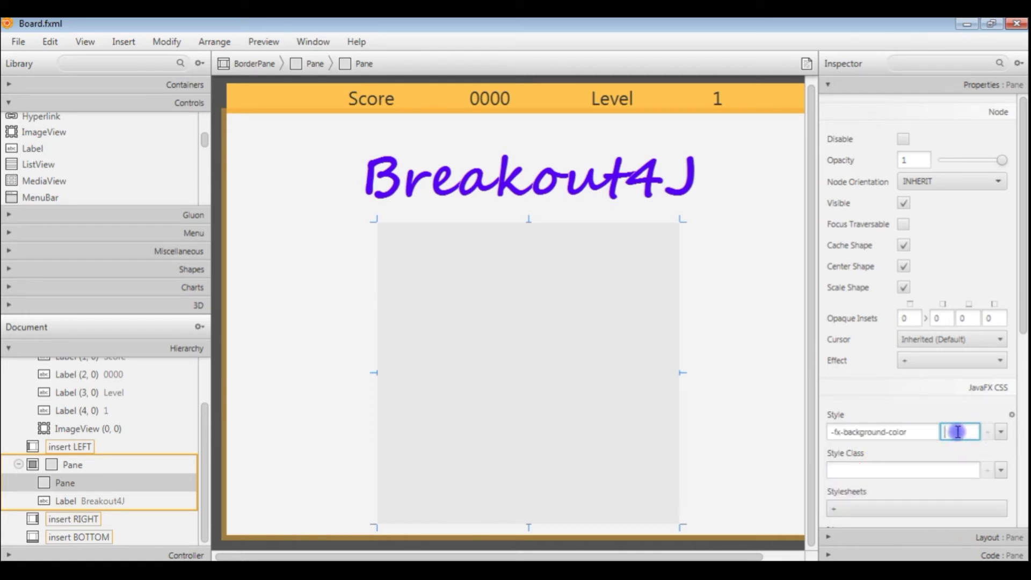
pyautogui.write('#111111')
pyautogui.press('Tab')
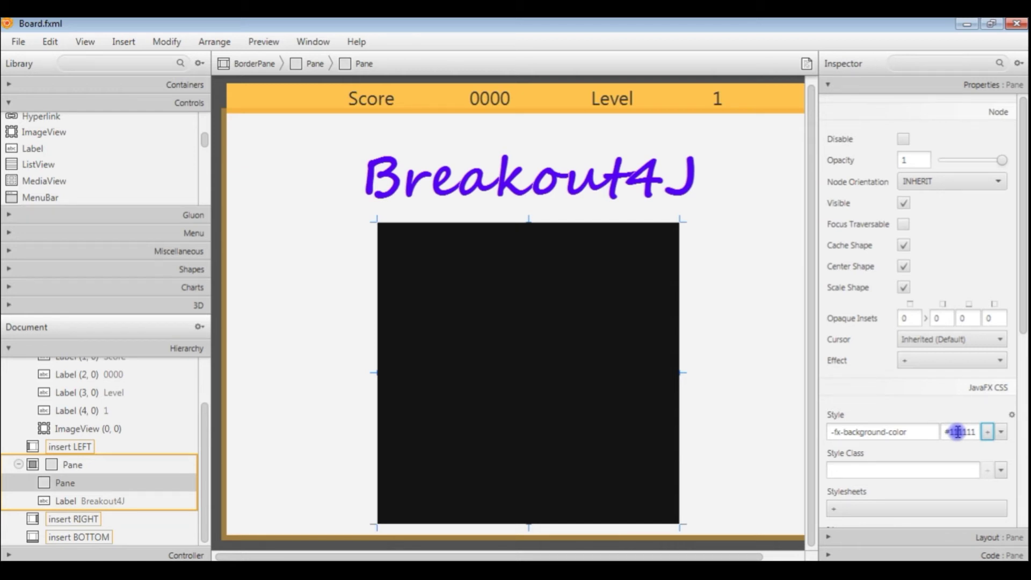
# Give the outer center Pane an inline -fx-background-color style of #ffc34d.
pyautogui.hotkey('ctrl', 'Up')
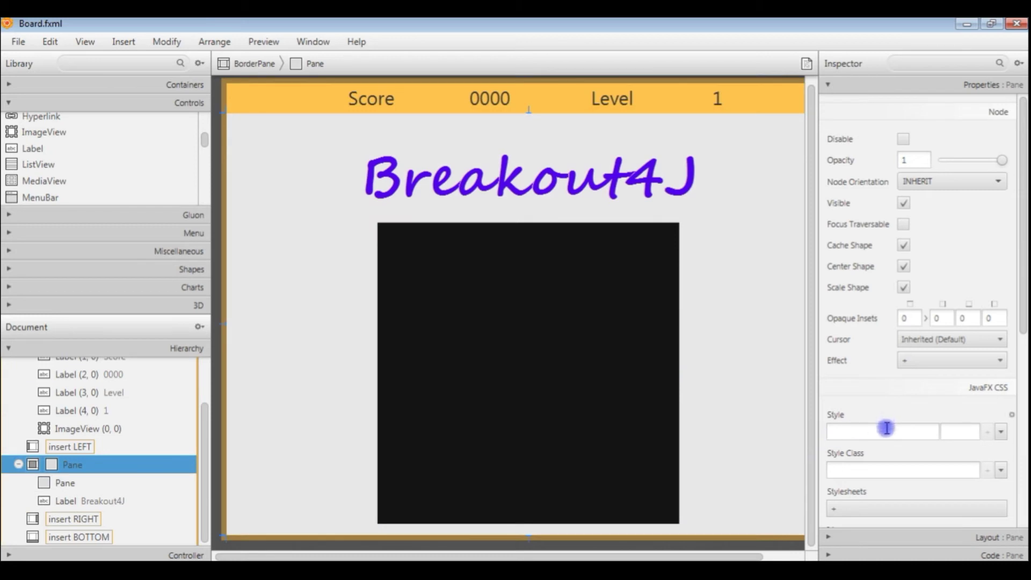
pyautogui.click(883, 431)
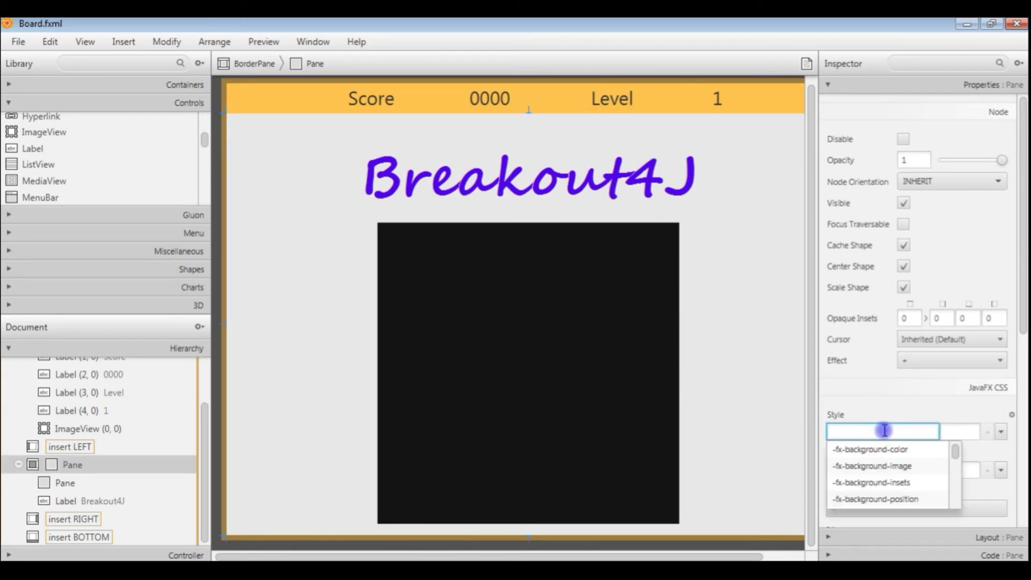
pyautogui.click(880, 449)
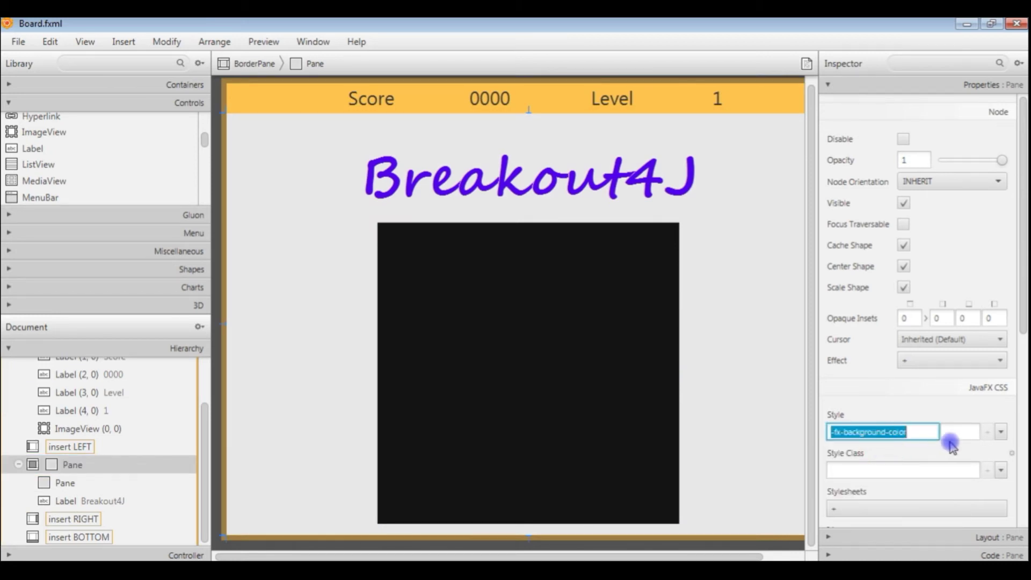
pyautogui.click(960, 432)
pyautogui.write('#ffc14d')
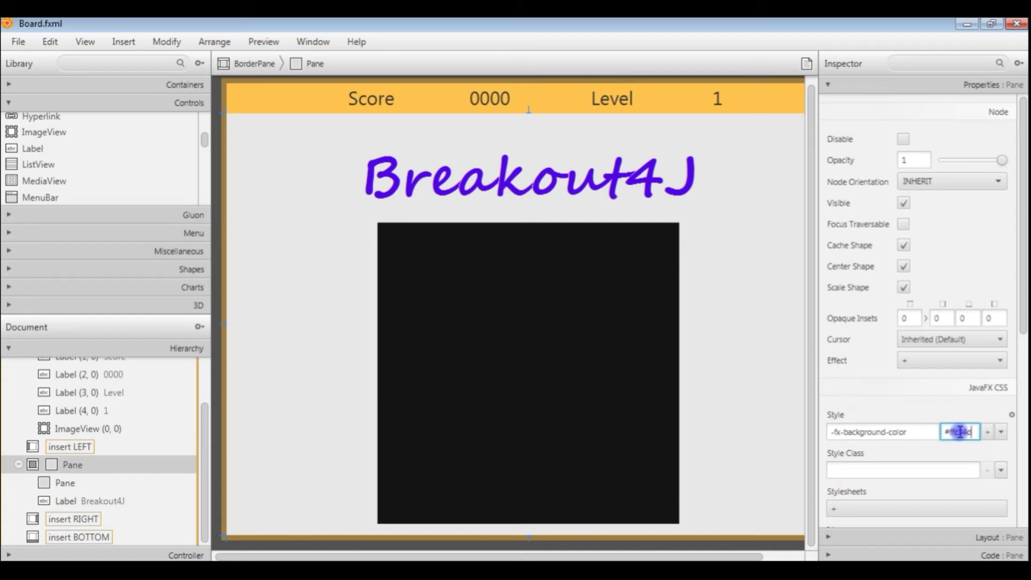
pyautogui.press('Tab')
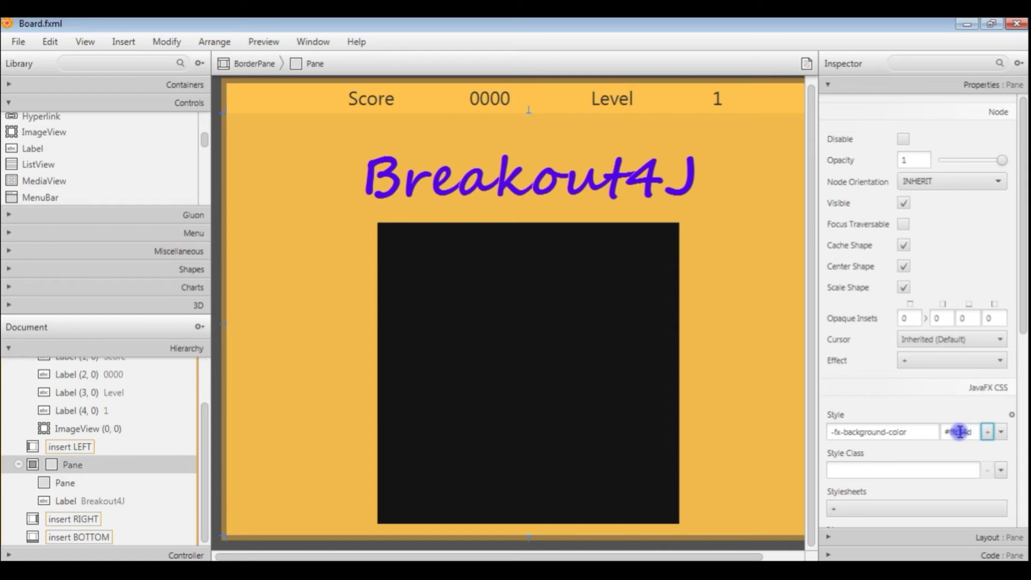
# Save Board.fxml and close its Scene Builder window to return to Eclipse.
pyautogui.click(18, 41)
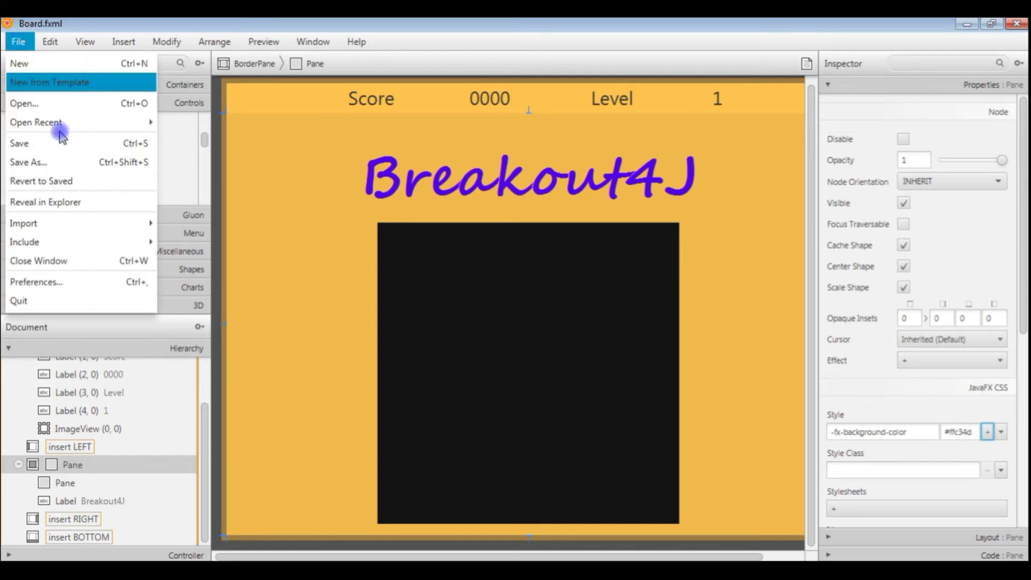
pyautogui.click(33, 144)
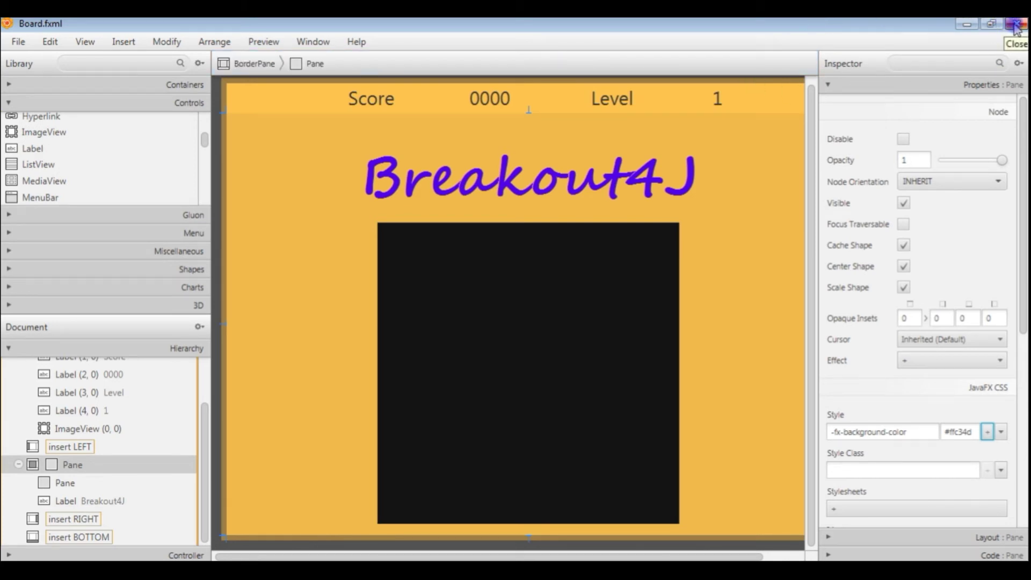
pyautogui.click(1016, 24)
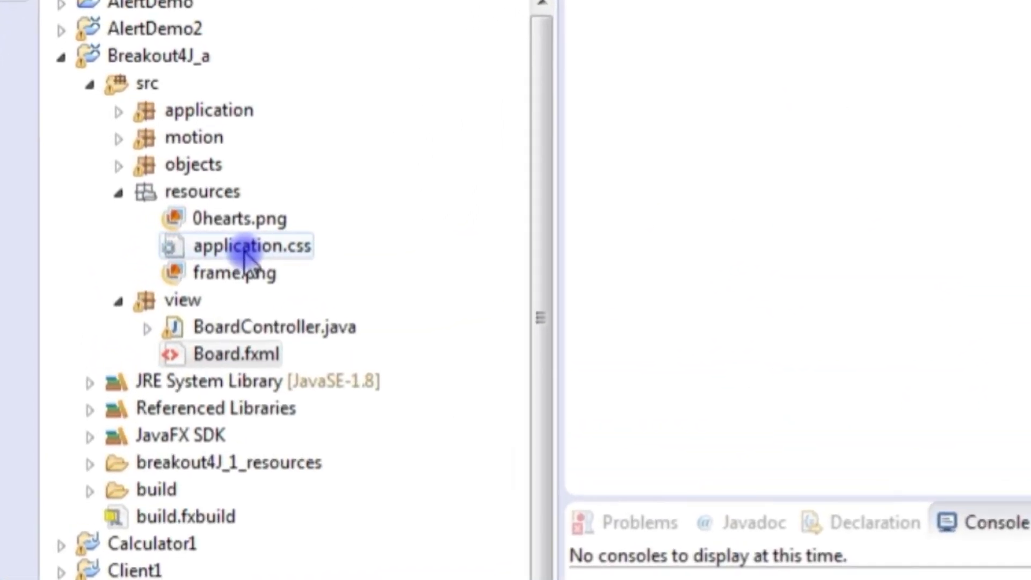
# Open application.css from the resources package in Notepad and go to the blank line above the .game rule.
pyautogui.doubleClick(247, 248)
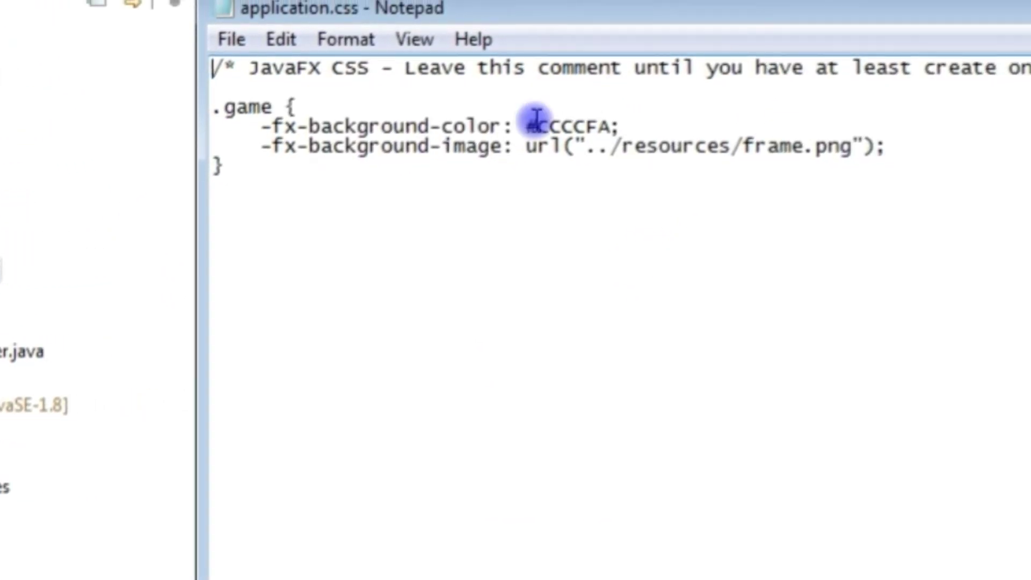
pyautogui.click(306, 87)
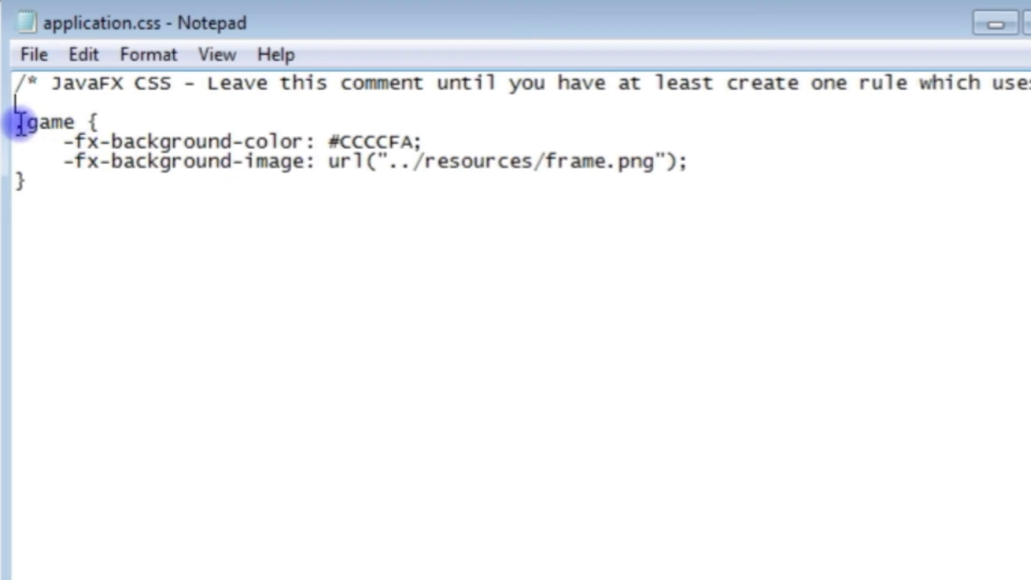
# Examine the .game rule in application.css, checking its background color value and the relative path of its background image.
pyautogui.moveTo(19, 123); pyautogui.dragTo(818, 177)
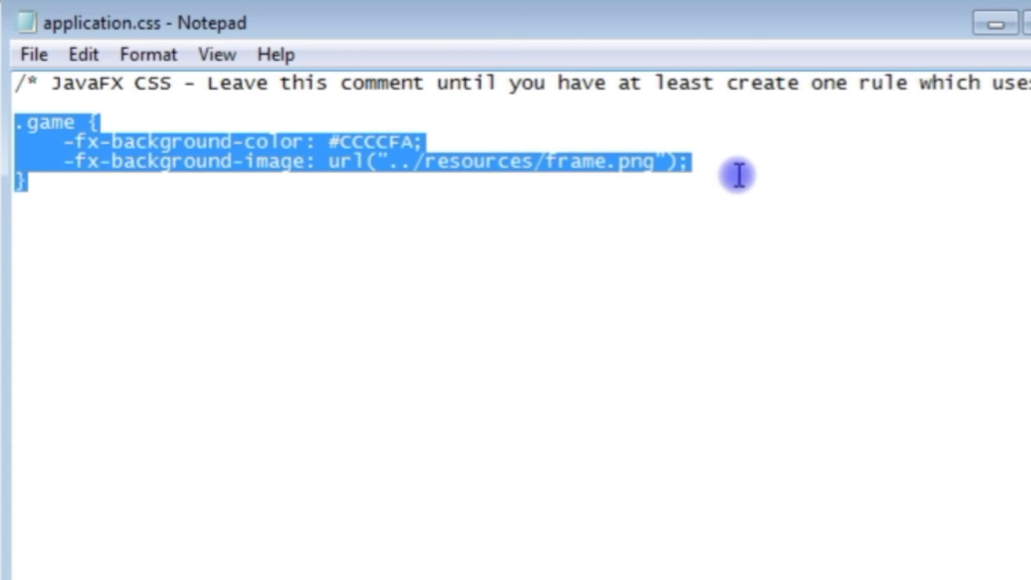
pyautogui.click(225, 209)
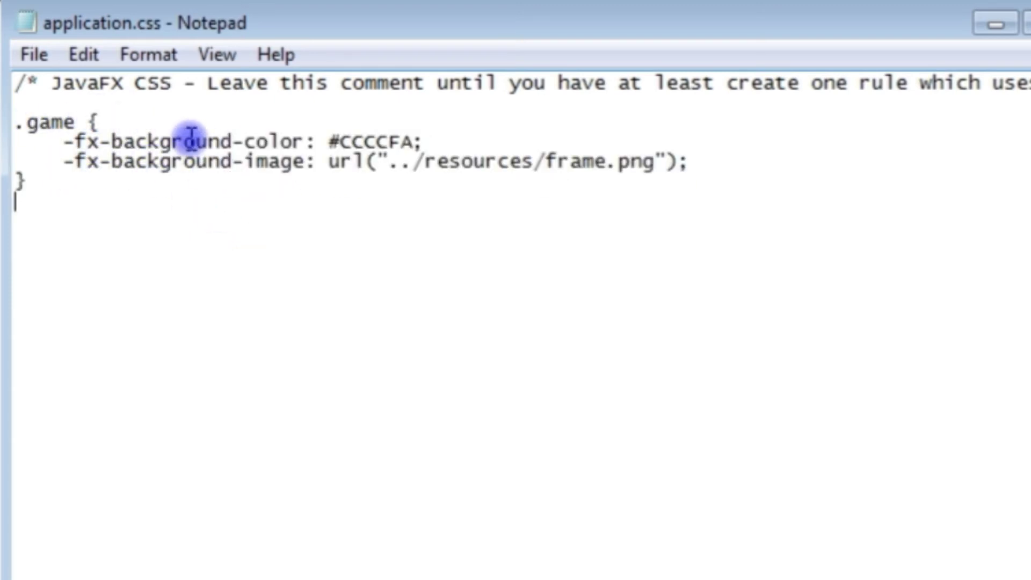
pyautogui.moveTo(340, 141); pyautogui.dragTo(391, 142)
pyautogui.click(391, 142)
pyautogui.doubleClick(402, 142)
pyautogui.click(402, 143)
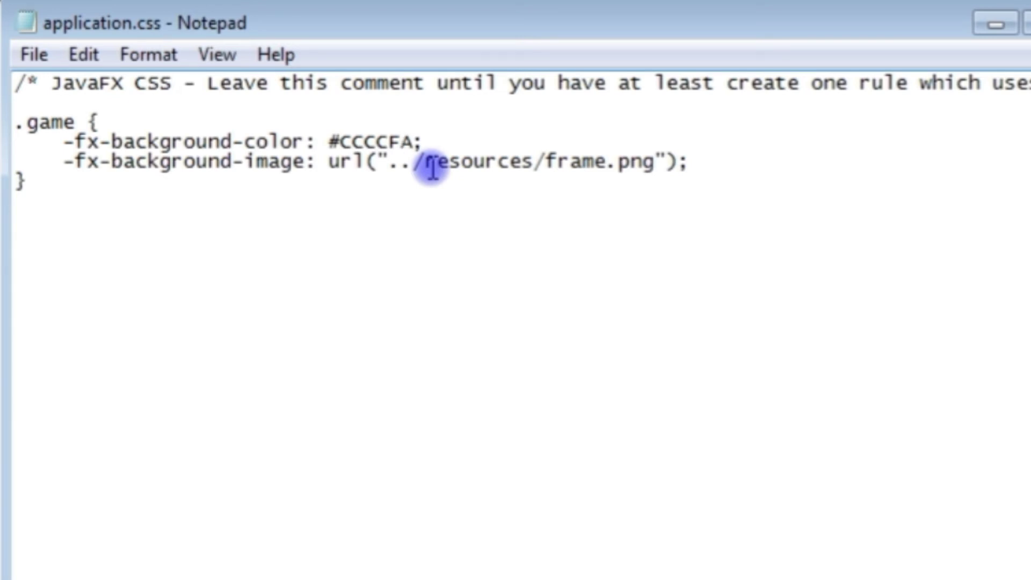
pyautogui.click(377, 162)
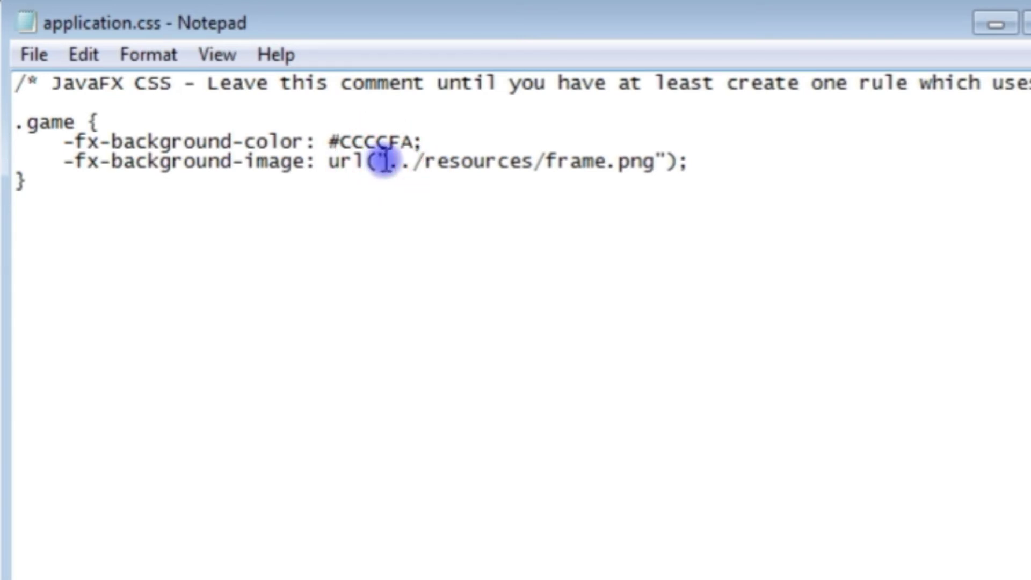
pyautogui.click(398, 162)
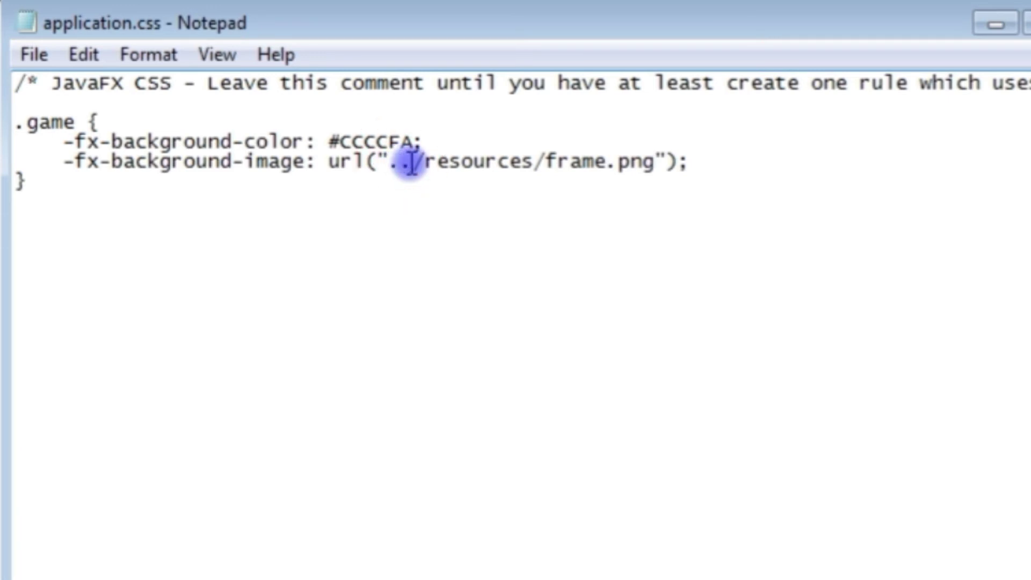
pyautogui.moveTo(424, 161); pyautogui.dragTo(612, 160)
pyautogui.click(617, 161)
pyautogui.doubleClick(644, 161)
pyautogui.click(644, 161)
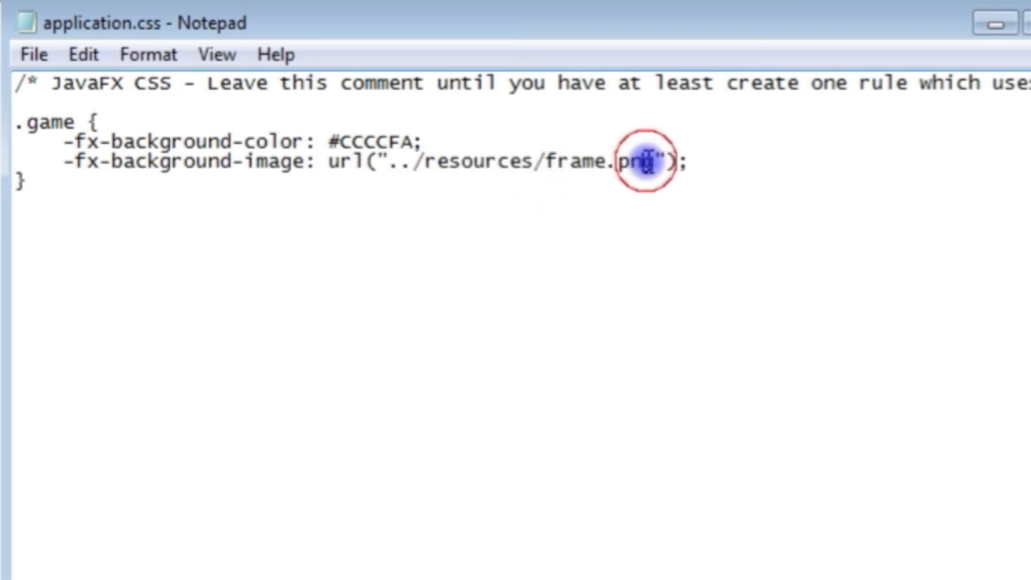
pyautogui.moveTo(665, 161); pyautogui.dragTo(395, 161)
pyautogui.click(501, 164)
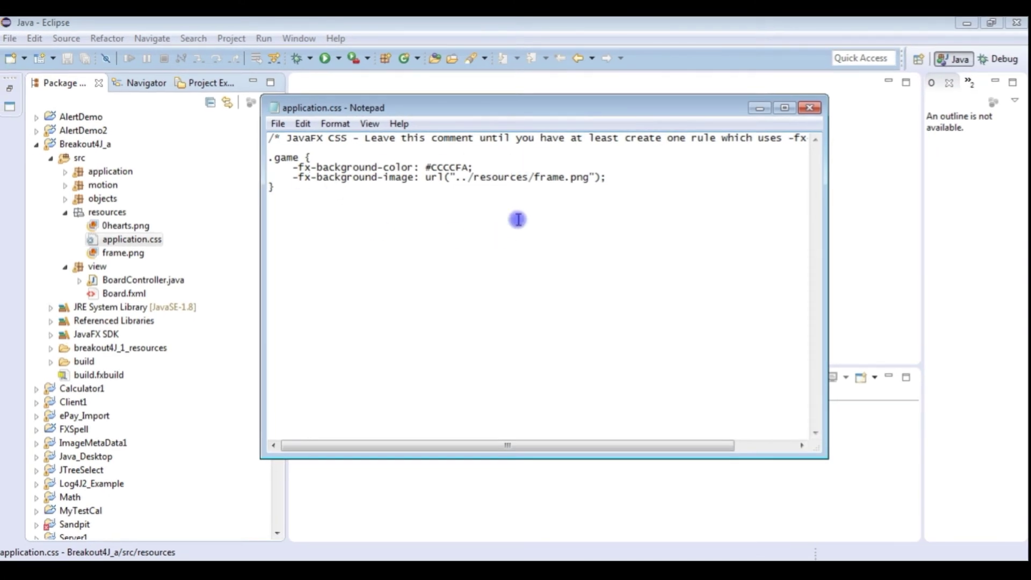
# Close application.css in Notepad and open Board.fxml from the view package in Scene Builder.
pyautogui.click(809, 107)
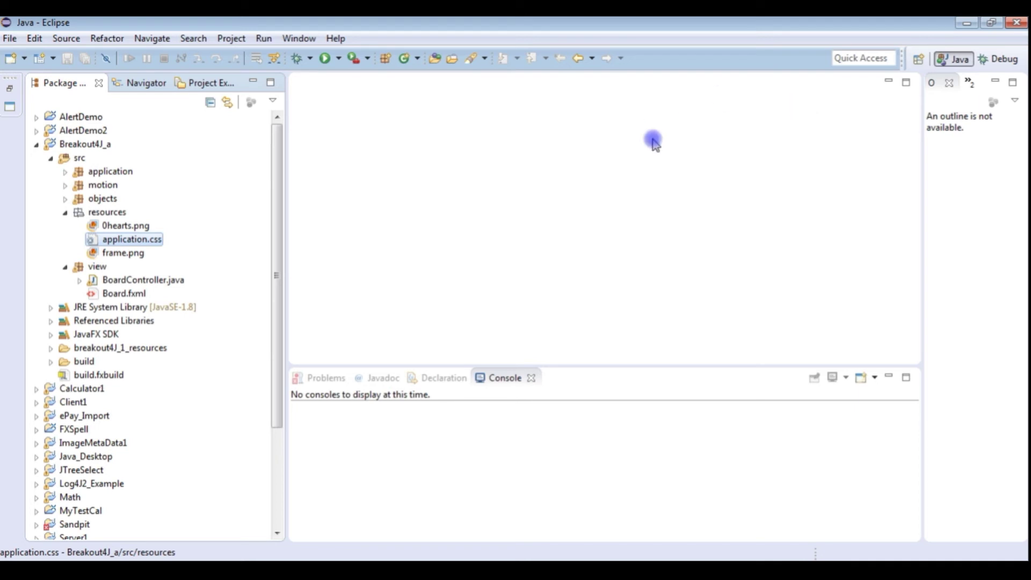
pyautogui.click(129, 297)
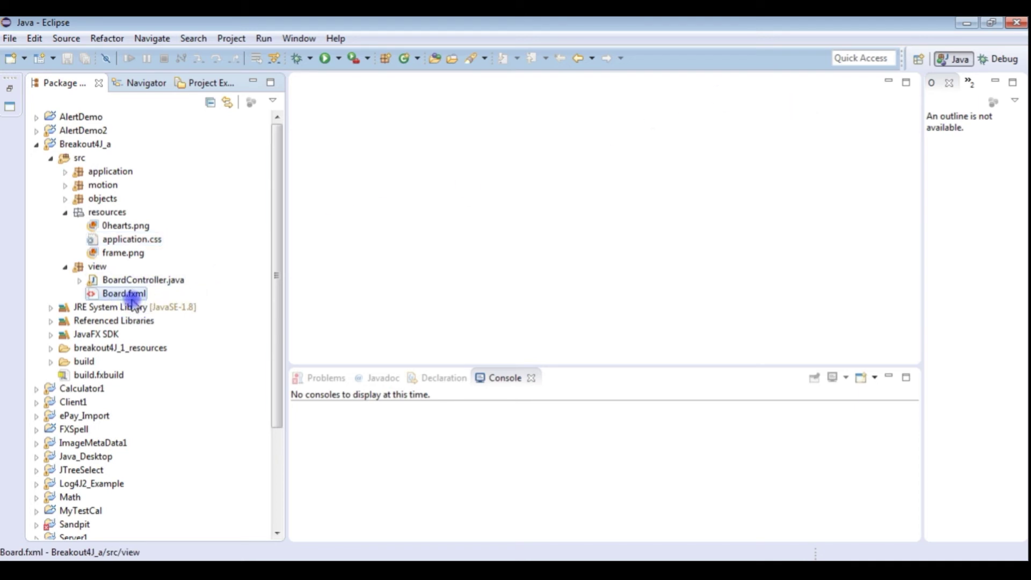
pyautogui.rightClick(132, 301)
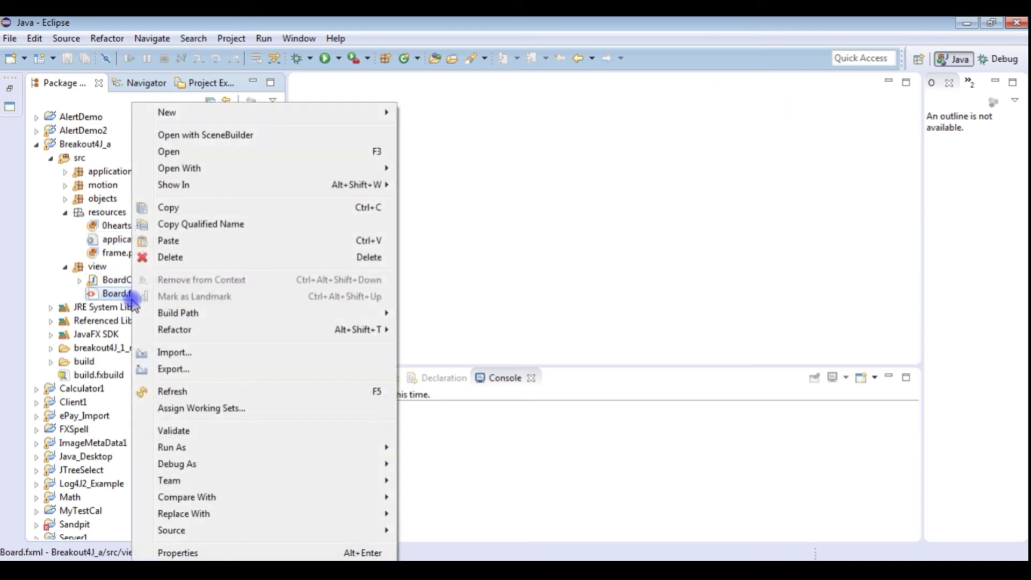
pyautogui.click(237, 135)
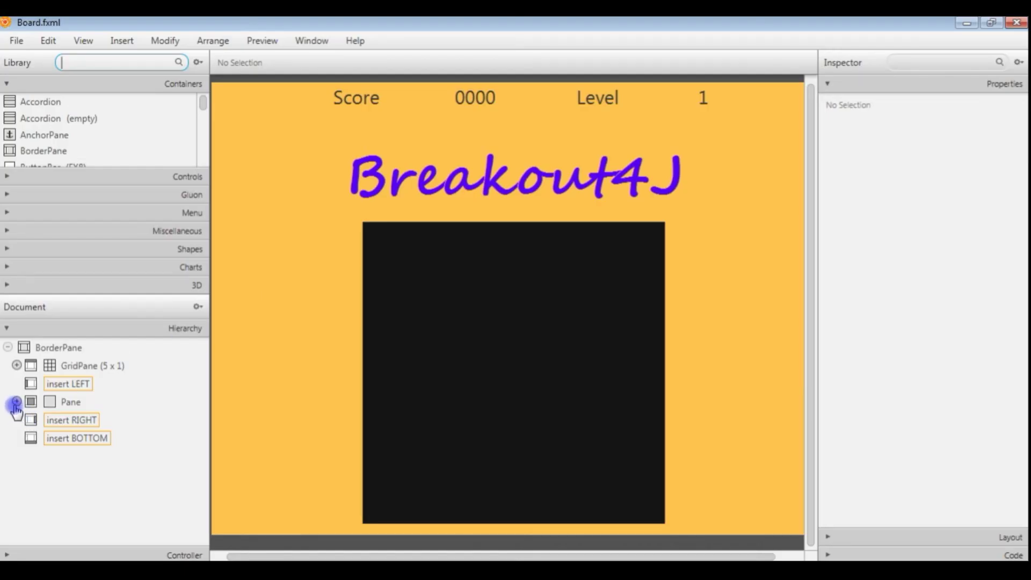
# Expand and select the outer center Pane in the BorderPane and check its Style Class options.
pyautogui.click(17, 402)
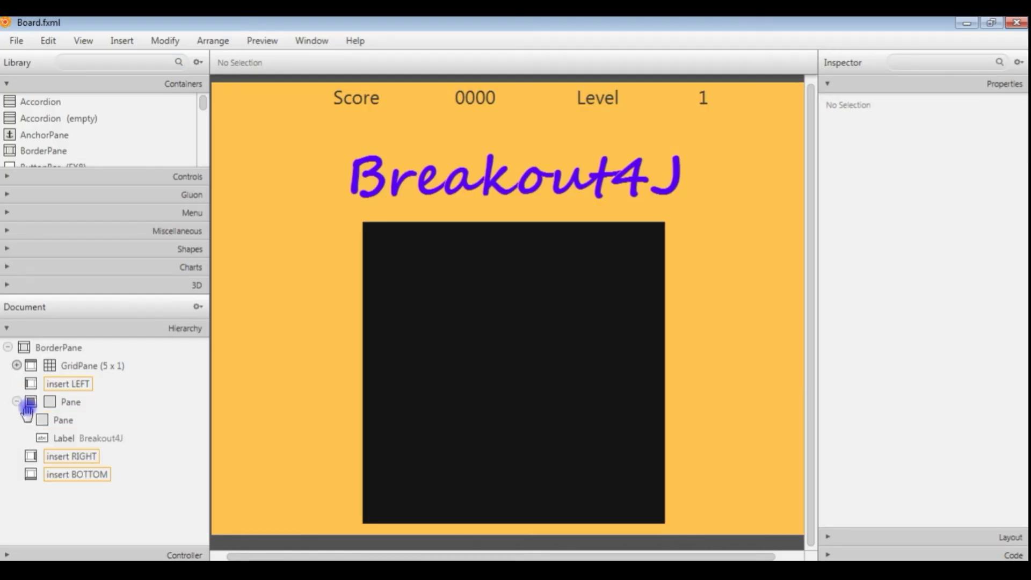
pyautogui.click(71, 404)
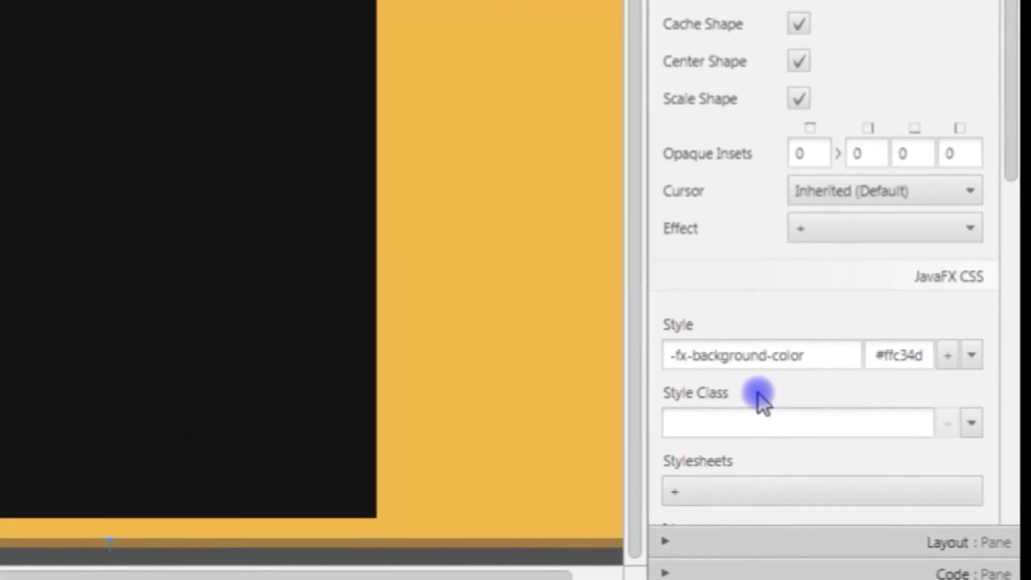
pyautogui.click(750, 420)
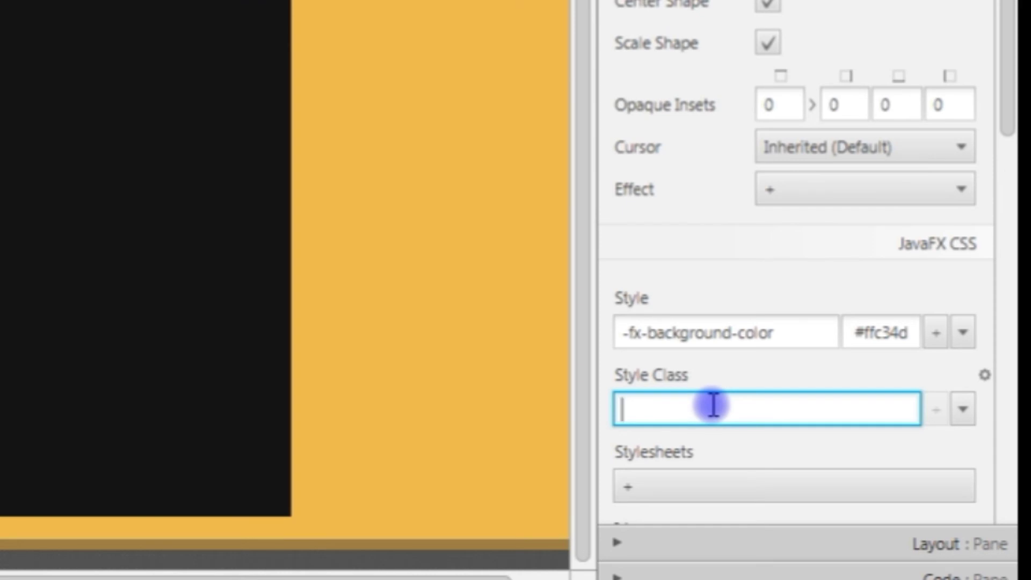
pyautogui.click(962, 410)
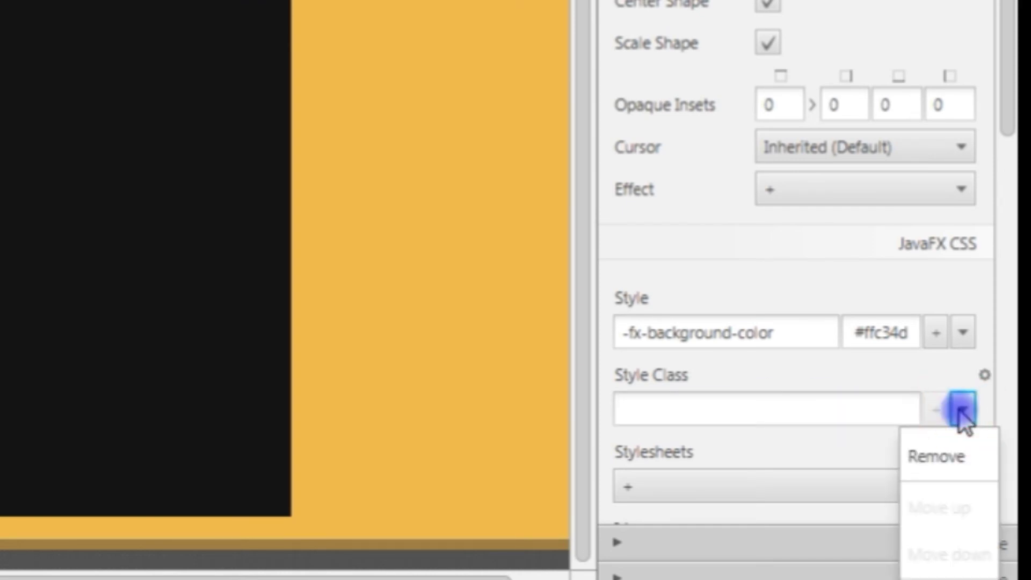
pyautogui.click(733, 404)
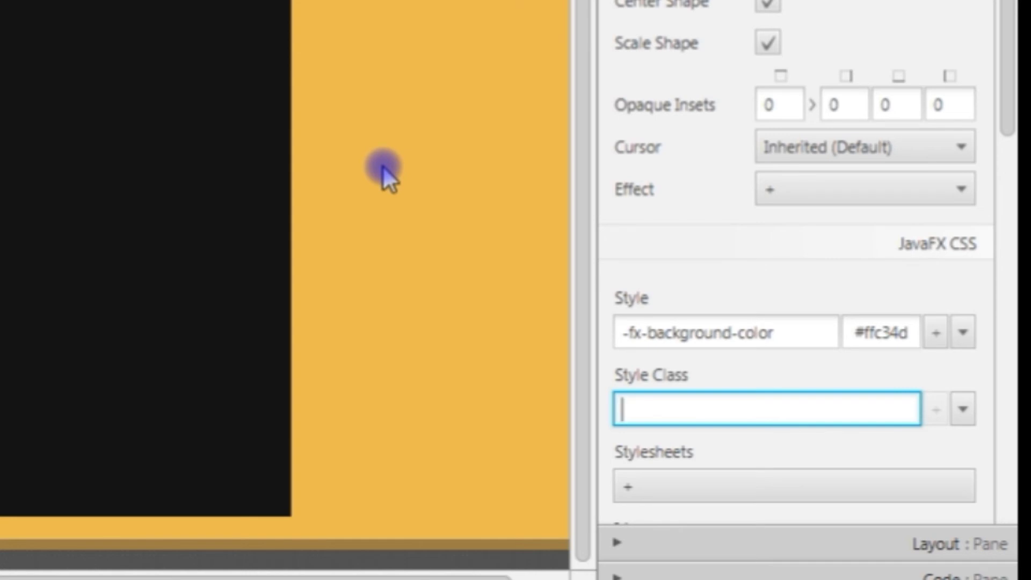
# Start adding a stylesheet to the outer center Pane and pick application.css in the src resources folder.
pyautogui.click(628, 489)
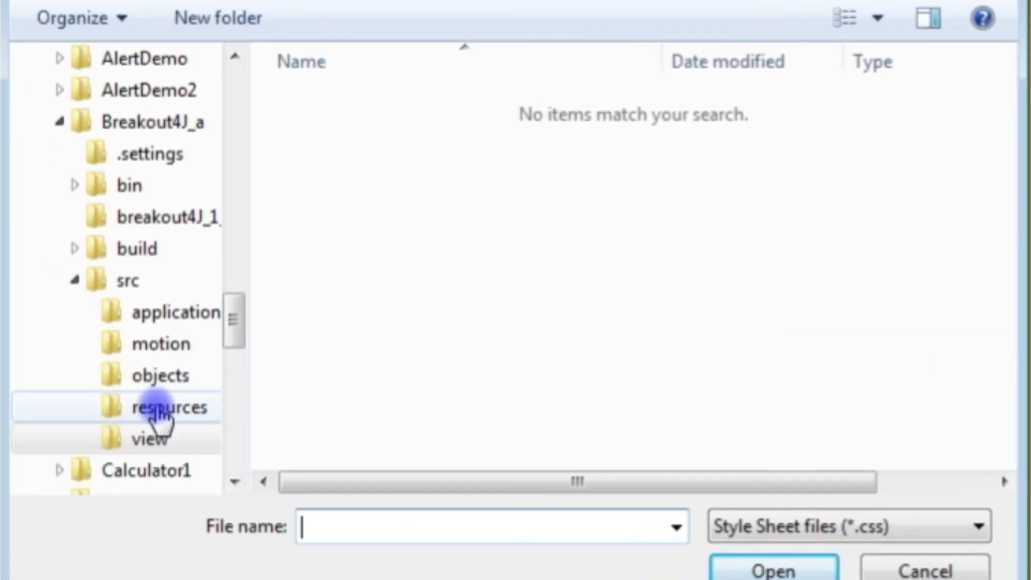
pyautogui.click(160, 413)
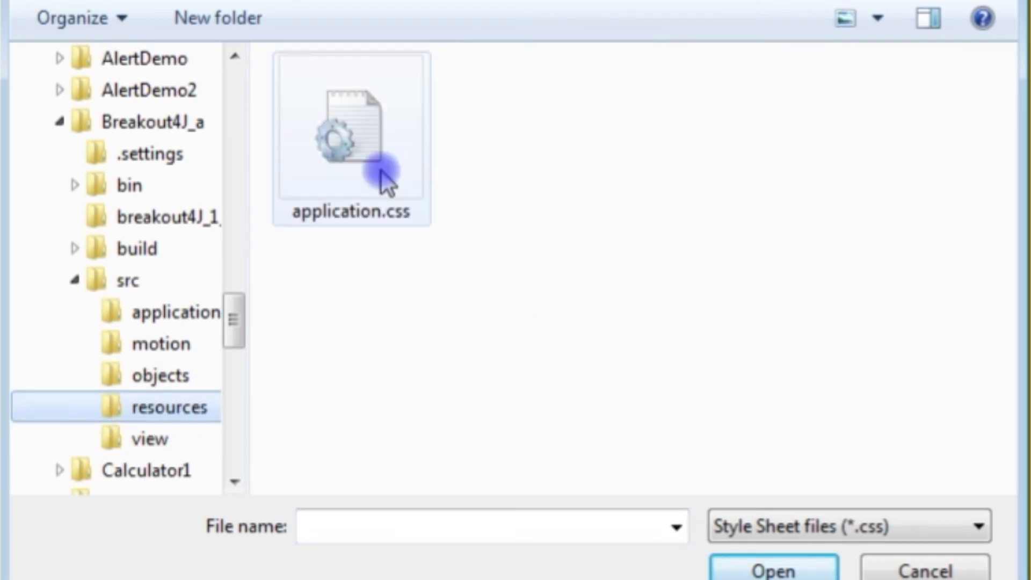
pyautogui.click(342, 120)
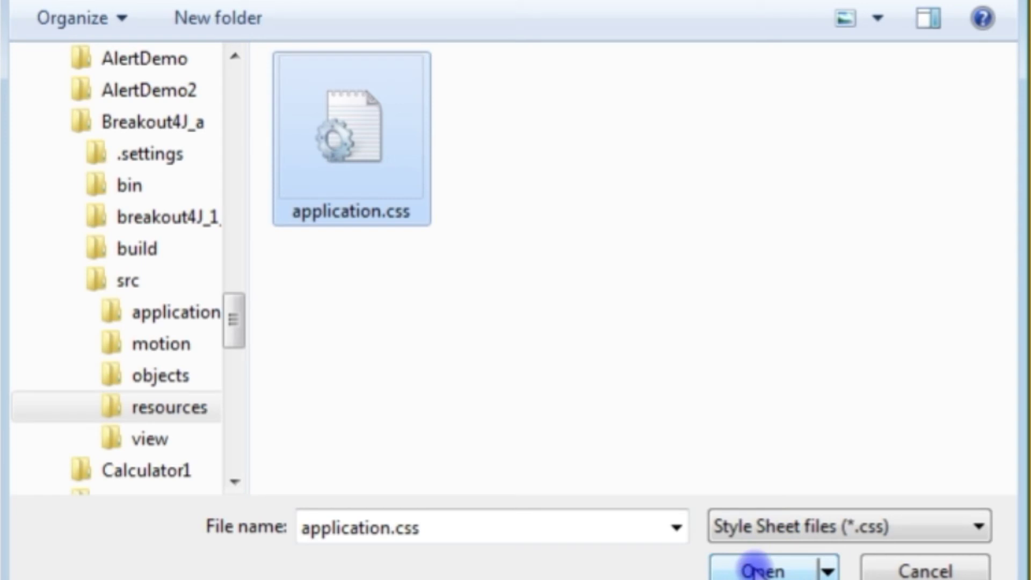
# Look through the src subfolders and the available file type filter for style sheet files.
pyautogui.click(672, 198)
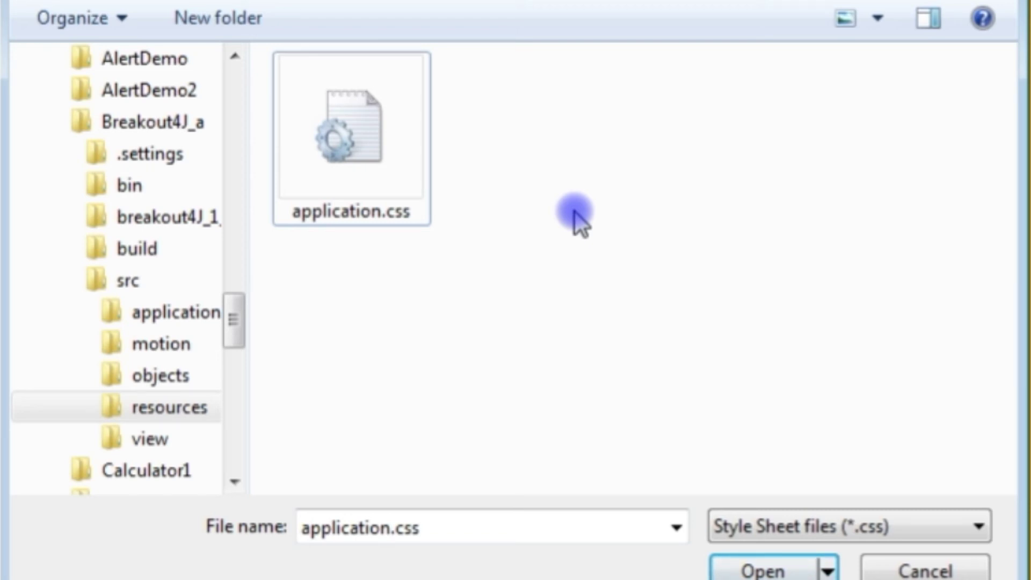
pyautogui.click(161, 131)
pyautogui.moveTo(292, 177); pyautogui.dragTo(131, 243)
pyautogui.click(128, 280)
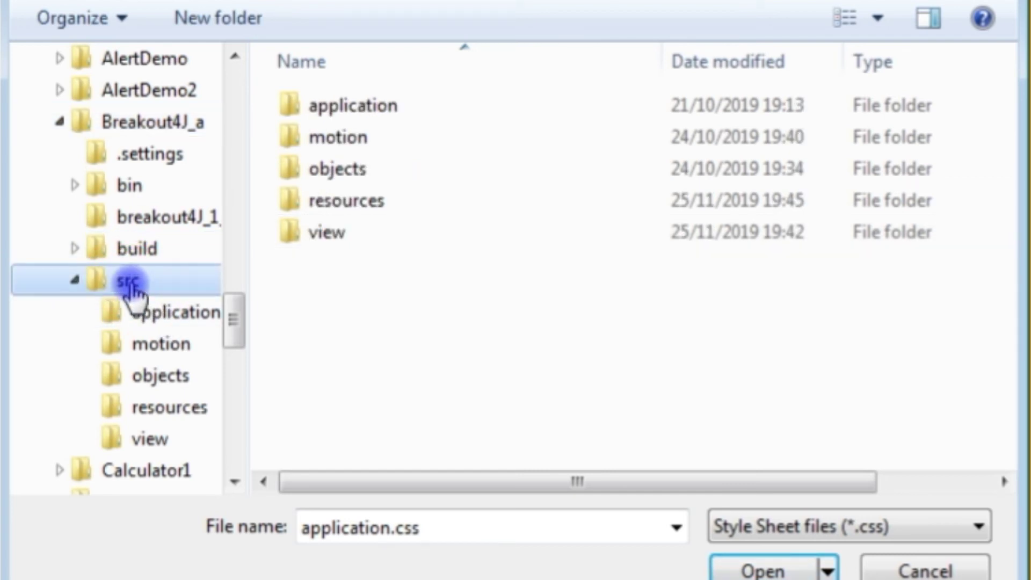
pyautogui.click(144, 344)
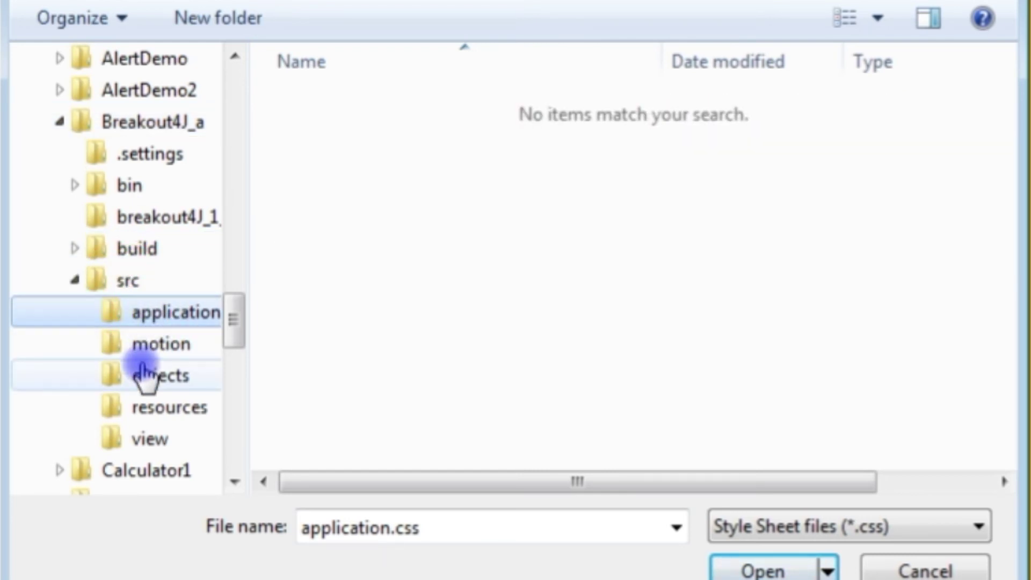
pyautogui.click(144, 382)
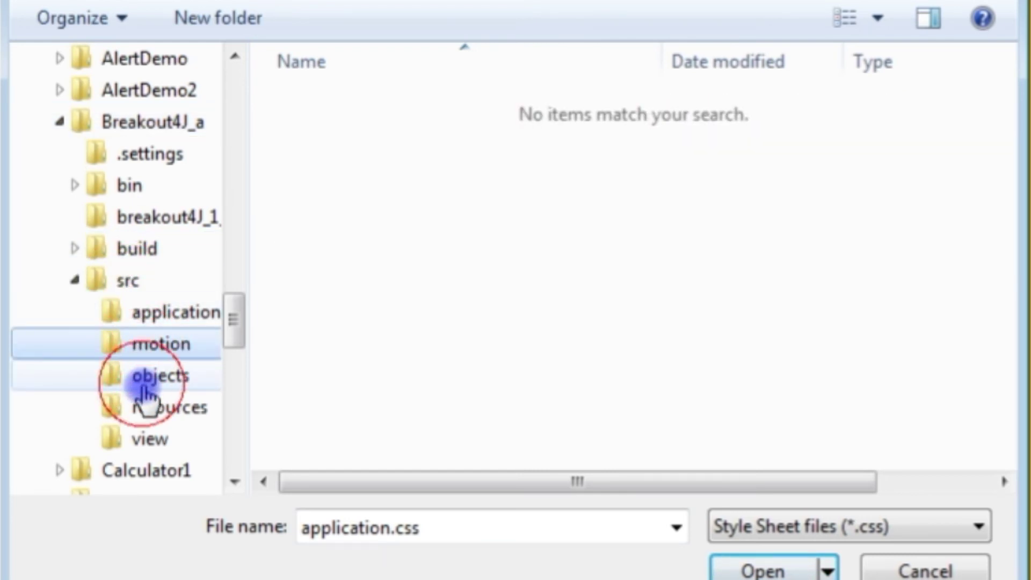
pyautogui.click(146, 442)
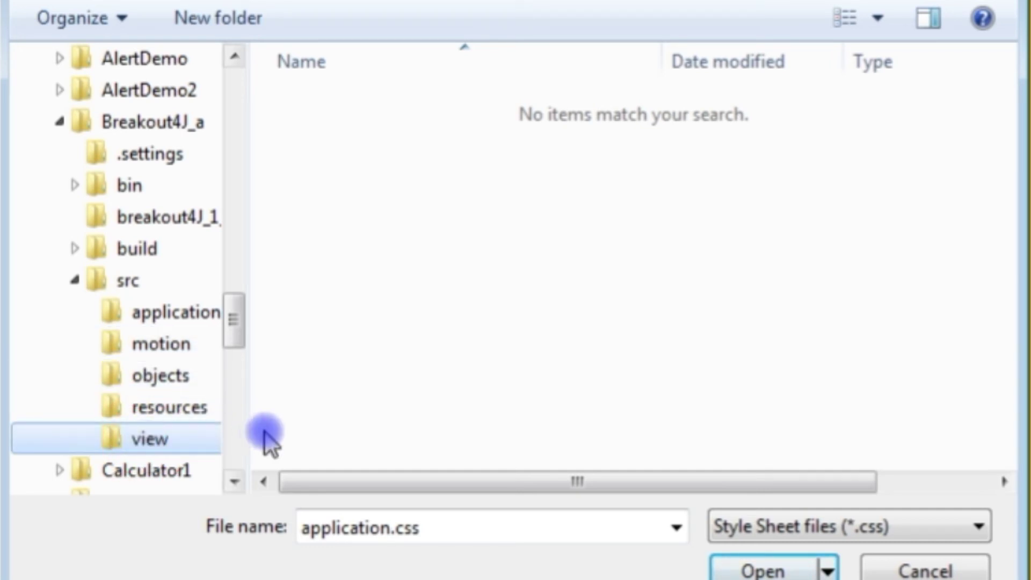
pyautogui.click(129, 406)
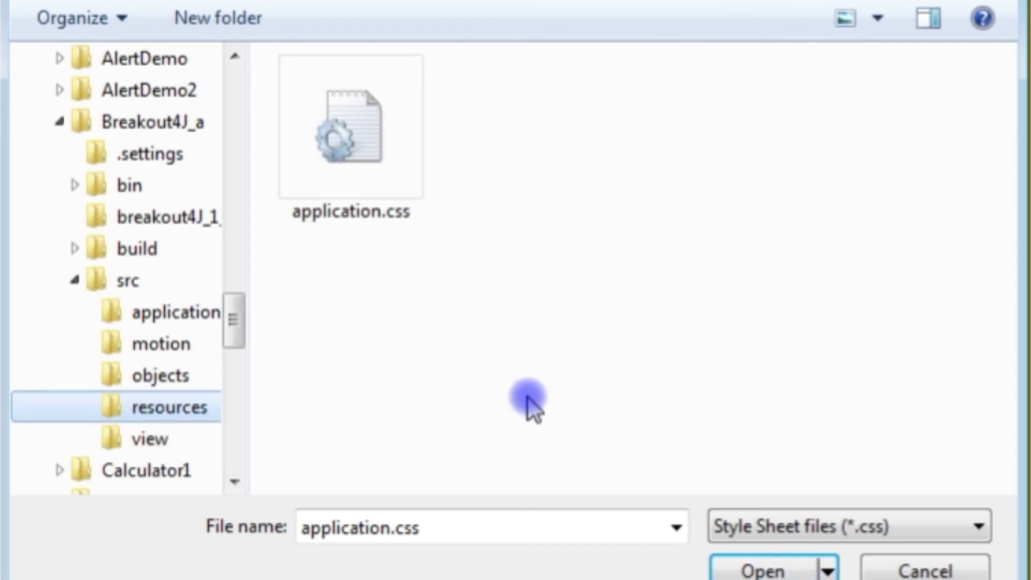
pyautogui.click(157, 438)
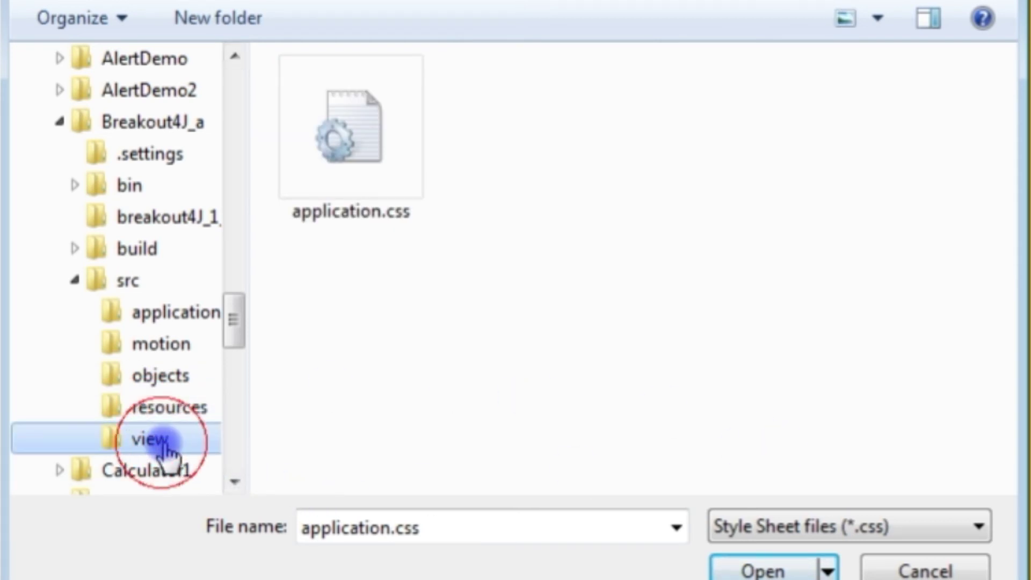
pyautogui.click(979, 526)
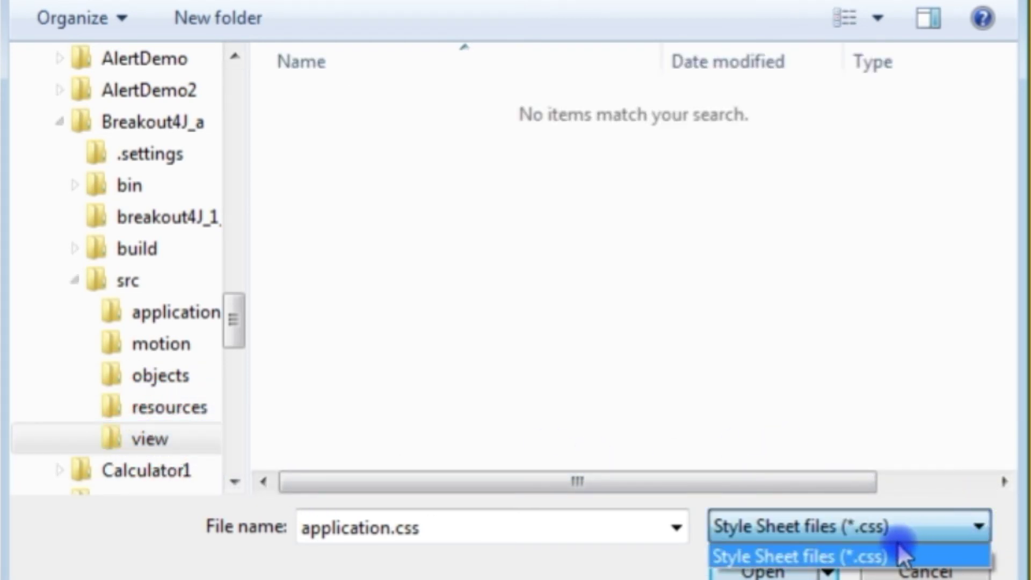
pyautogui.click(952, 530)
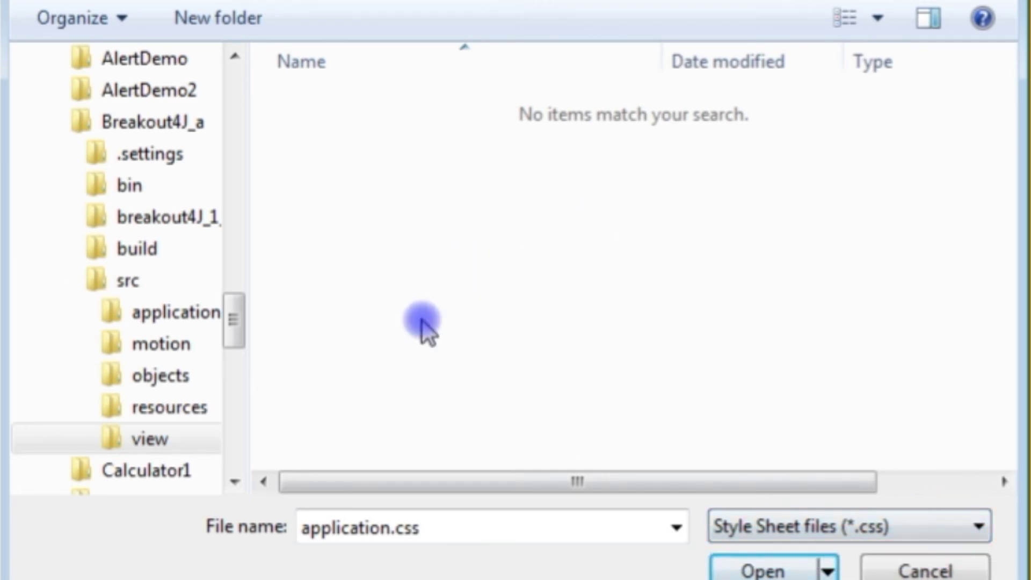
pyautogui.click(146, 445)
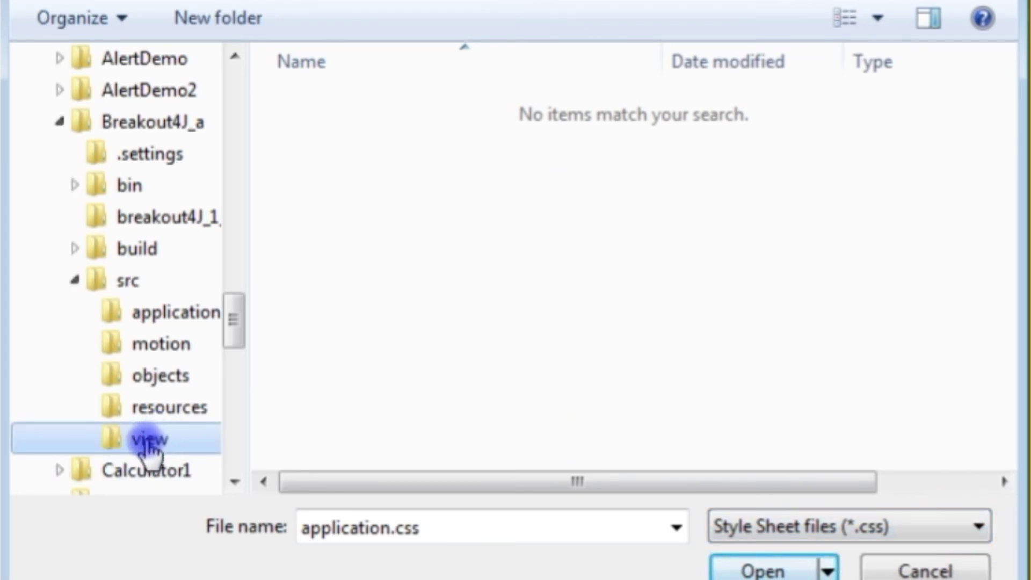
# Attach application.css from the resources folder as the outer center Pane's stylesheet.
pyautogui.click(168, 413)
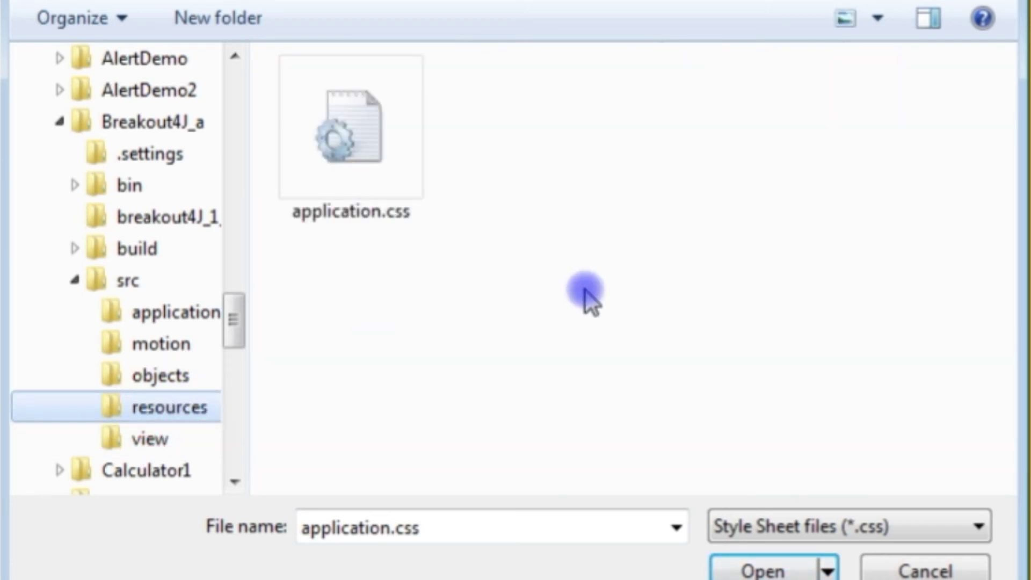
pyautogui.click(356, 141)
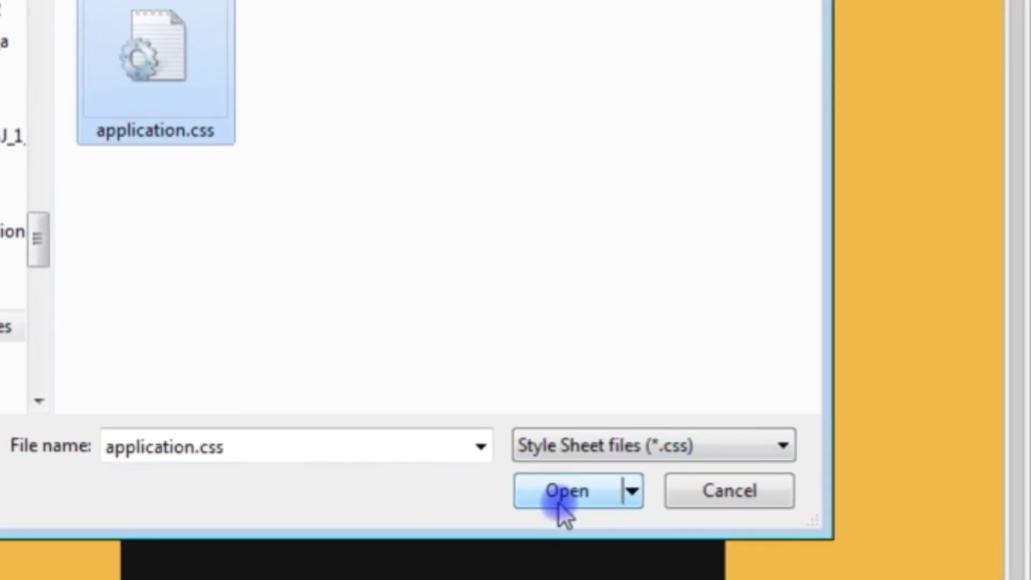
pyautogui.click(562, 496)
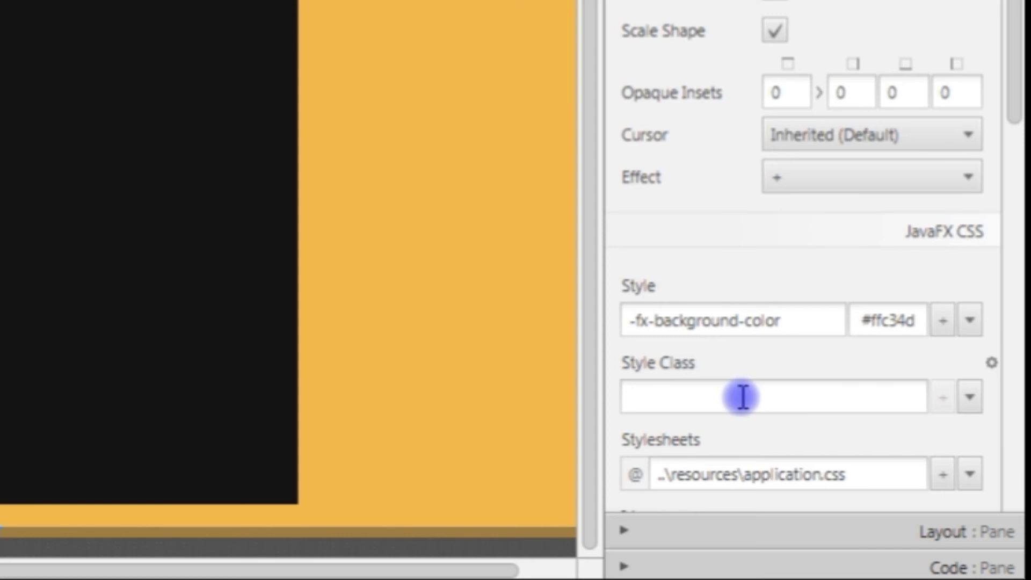
# Assign the game style class to the outer center Pane and clear the selection.
pyautogui.click(774, 394)
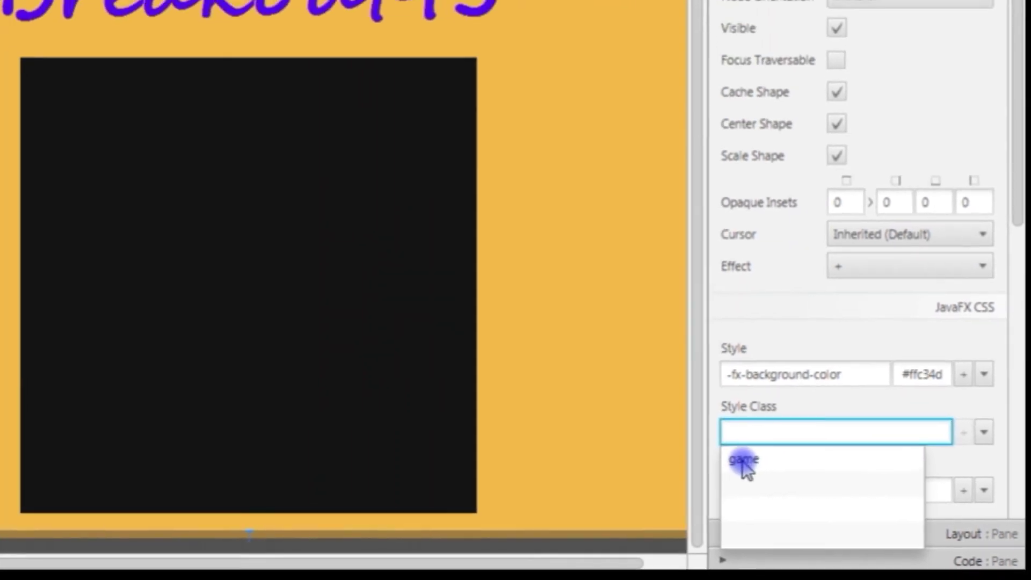
pyautogui.click(744, 460)
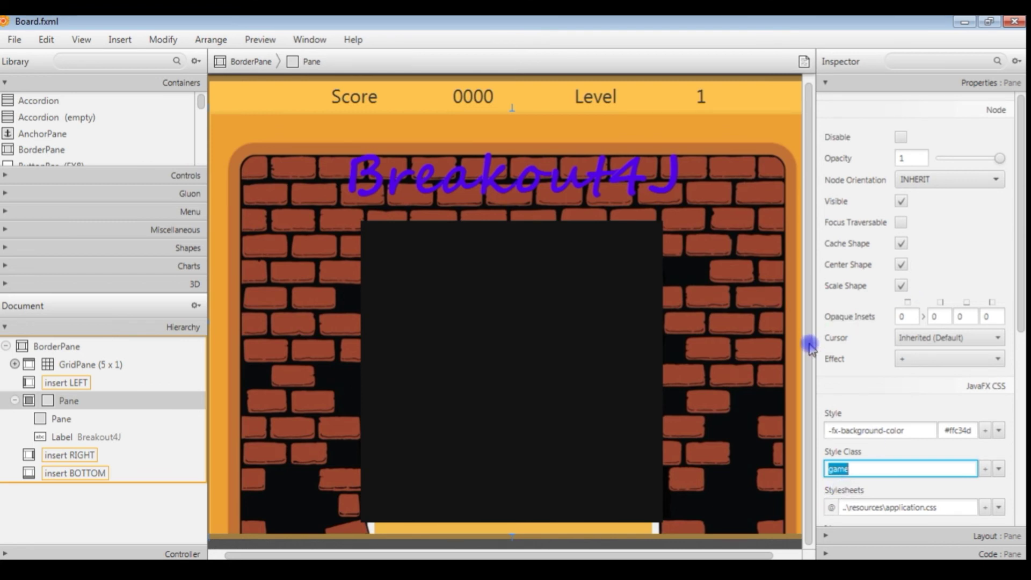
pyautogui.moveTo(557, 379); pyautogui.dragTo(557, 377)
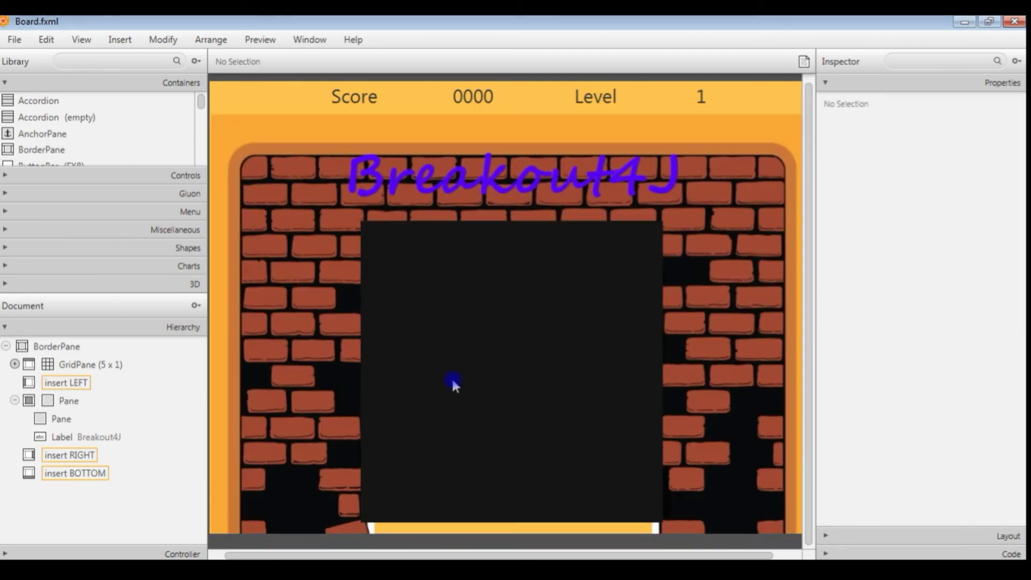
# Move the inner black game Pane slightly down, away from the Breakout4J title.
pyautogui.click(63, 412)
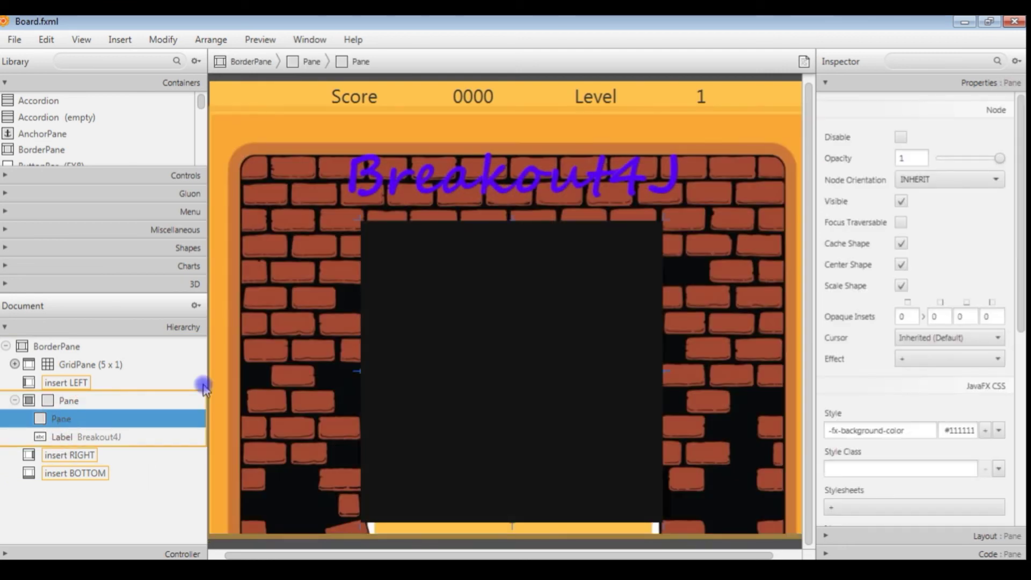
pyautogui.moveTo(527, 384)
pyautogui.mouseDown()
pyautogui.moveTo(531, 403)
pyautogui.moveTo(526, 391)
pyautogui.mouseUp()
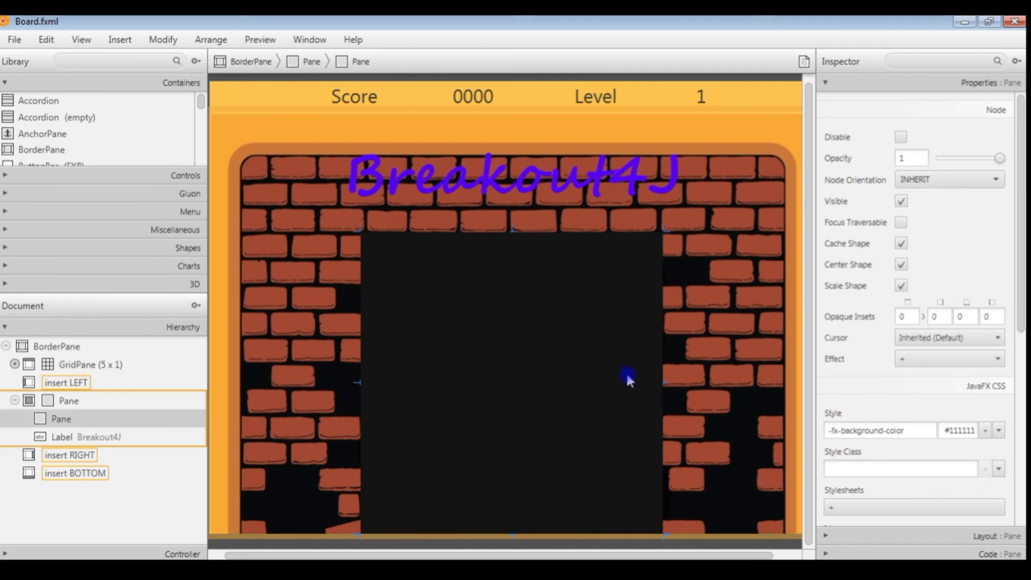
pyautogui.click(720, 364)
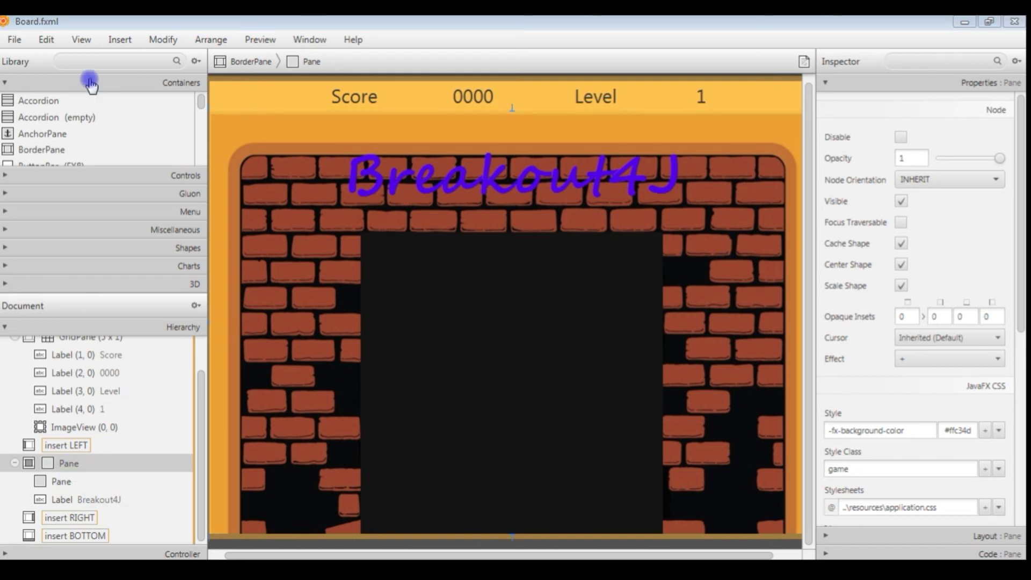
# Add a Label control inside the inner game Pane.
pyautogui.click(172, 177)
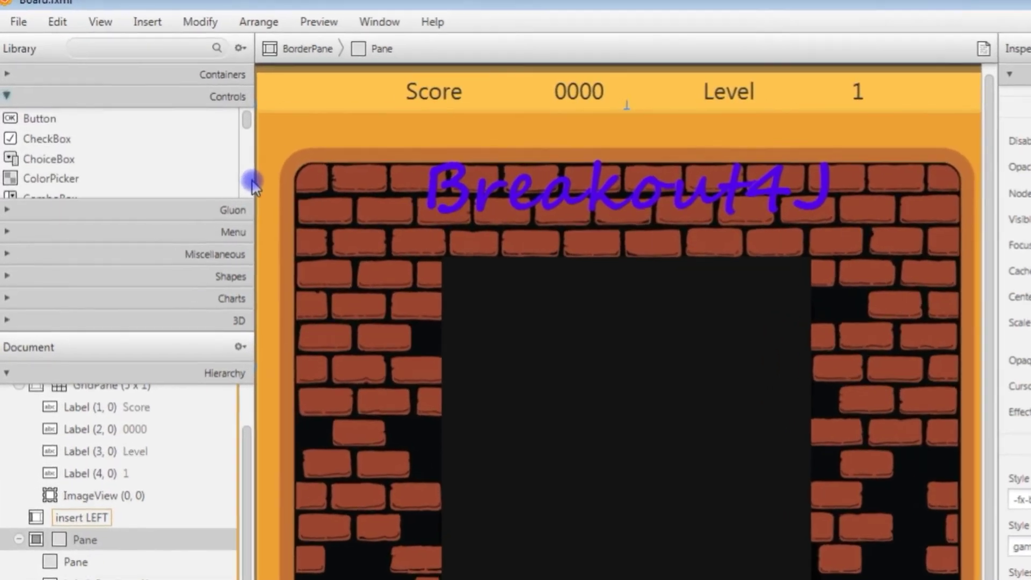
pyautogui.scroll(-3, 203, 177)
pyautogui.scroll(-3, 349, 212)
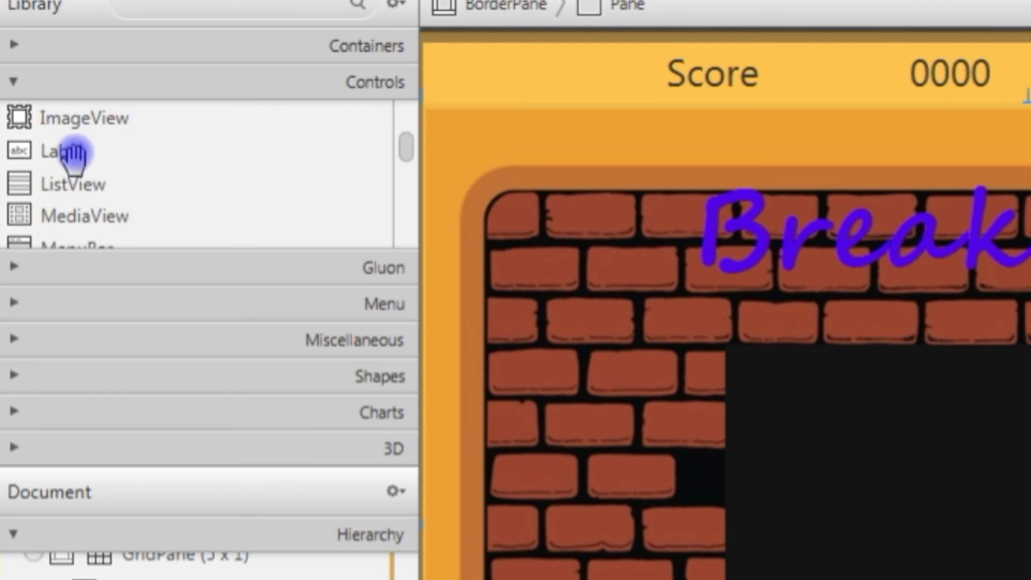
pyautogui.moveTo(74, 153); pyautogui.dragTo(194, 475)
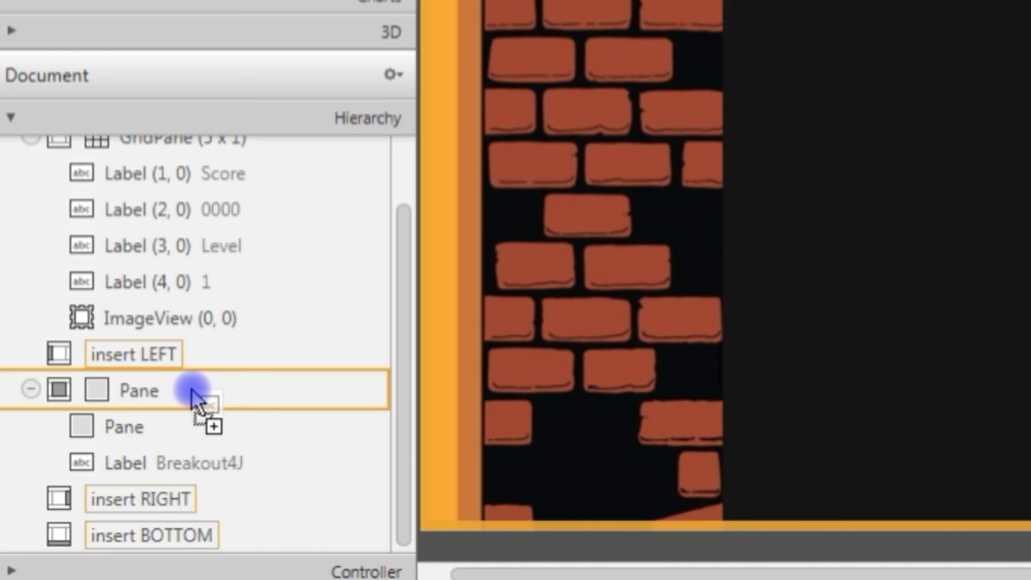
pyautogui.moveTo(191, 389); pyautogui.dragTo(162, 425)
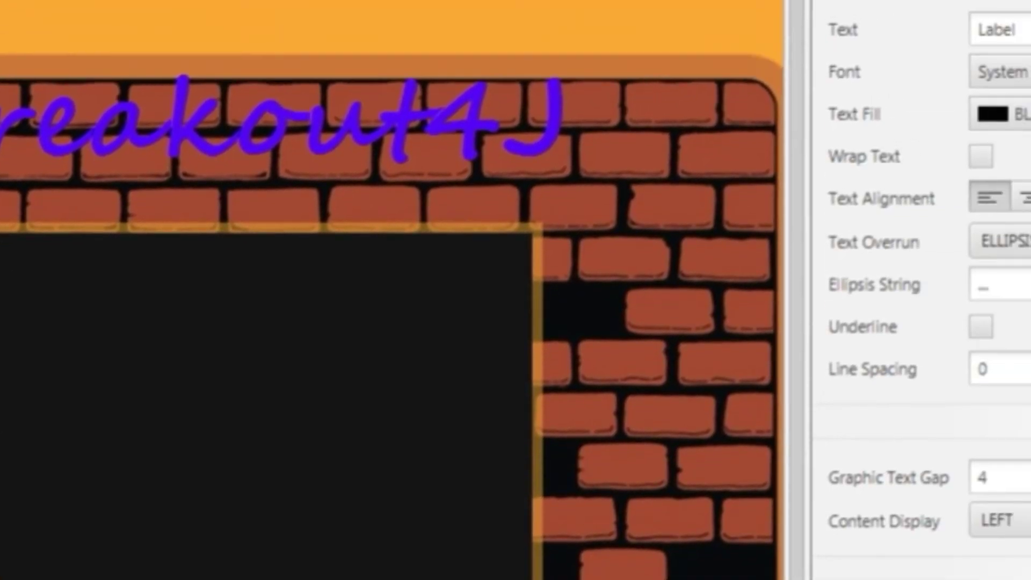
# Set the new label's text to Game Over.
pyautogui.click(856, 101)
pyautogui.doubleClick(856, 102)
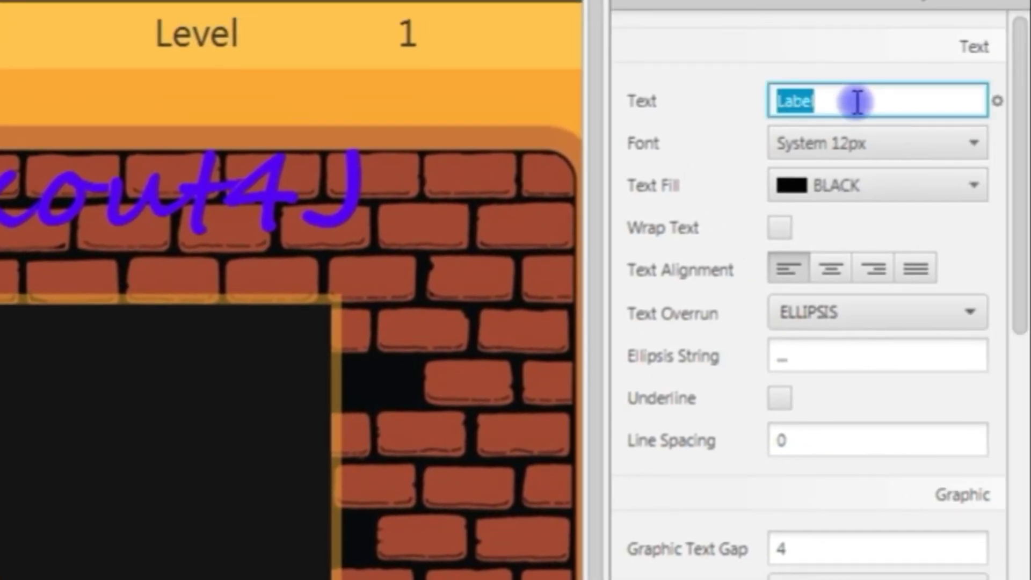
pyautogui.write('Game')
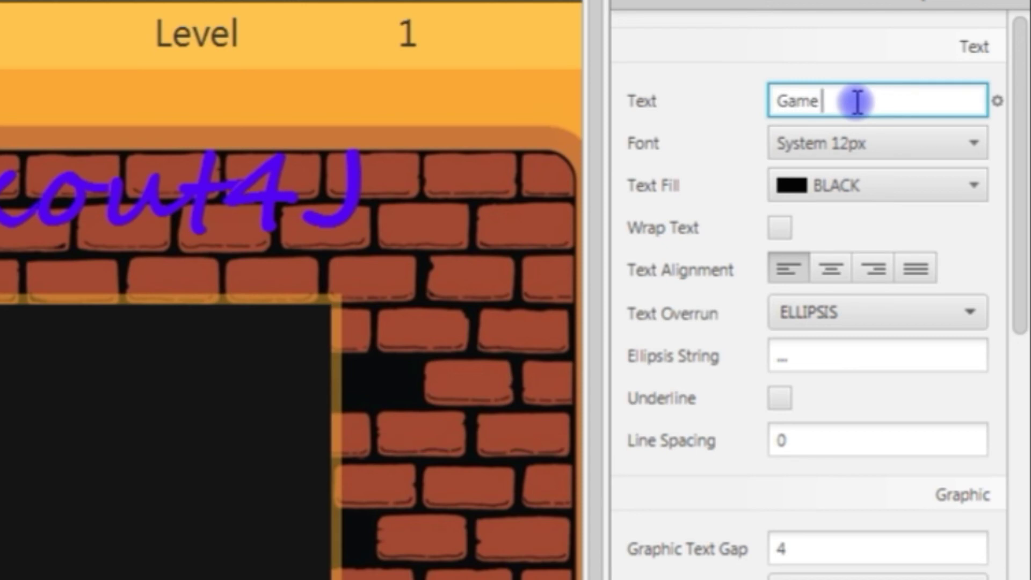
pyautogui.write(' Over')
pyautogui.press('Tab')
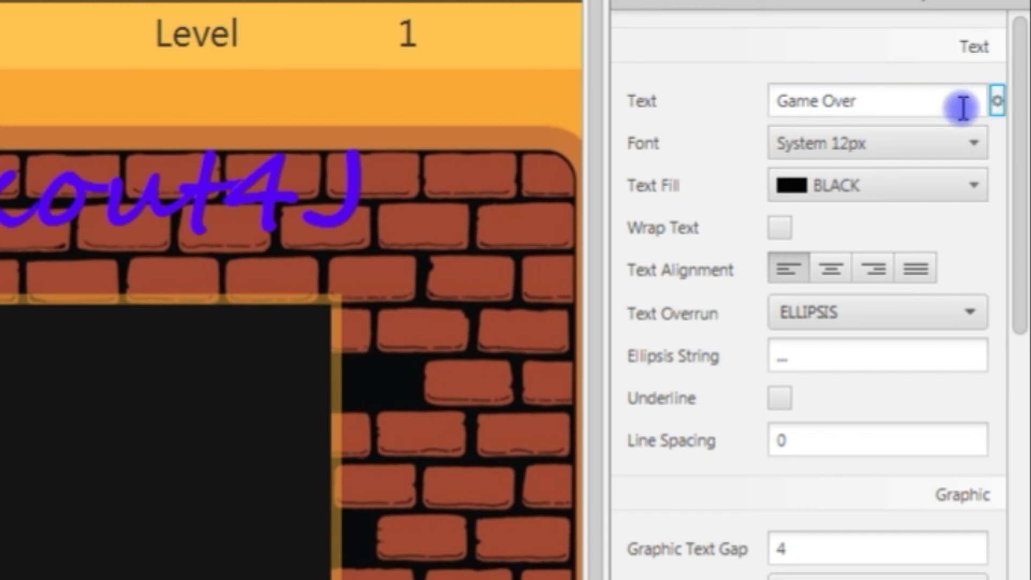
# Set the Game Over label's font size to 40 px, keeping the System family.
pyautogui.click(974, 144)
pyautogui.click(827, 273)
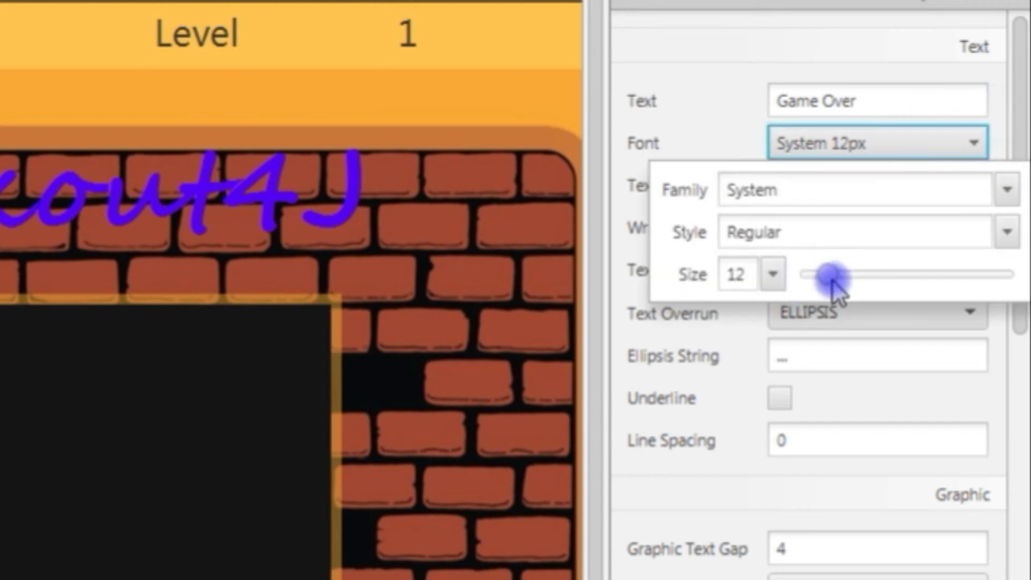
pyautogui.moveTo(840, 279); pyautogui.dragTo(889, 279)
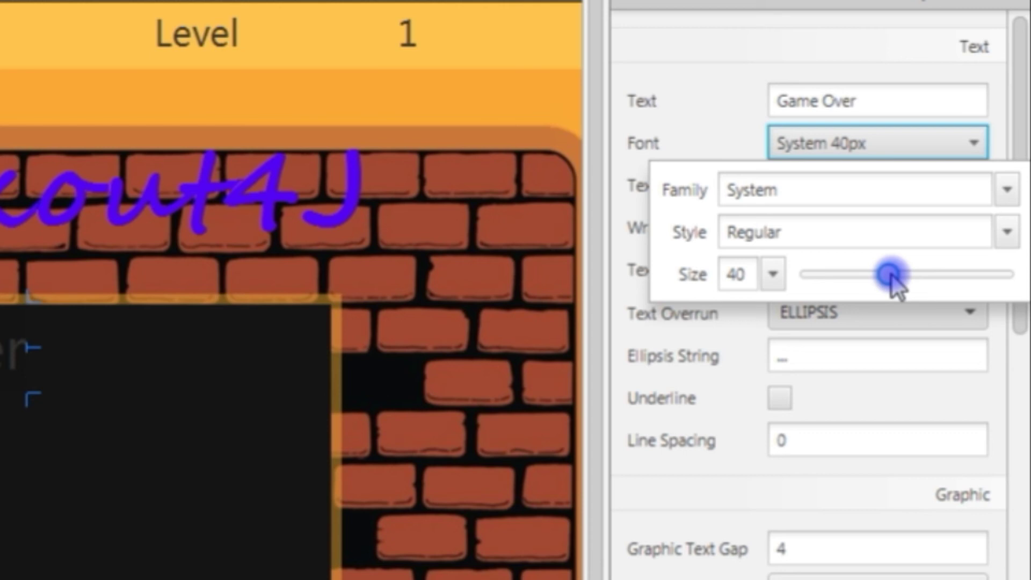
pyautogui.click(706, 129)
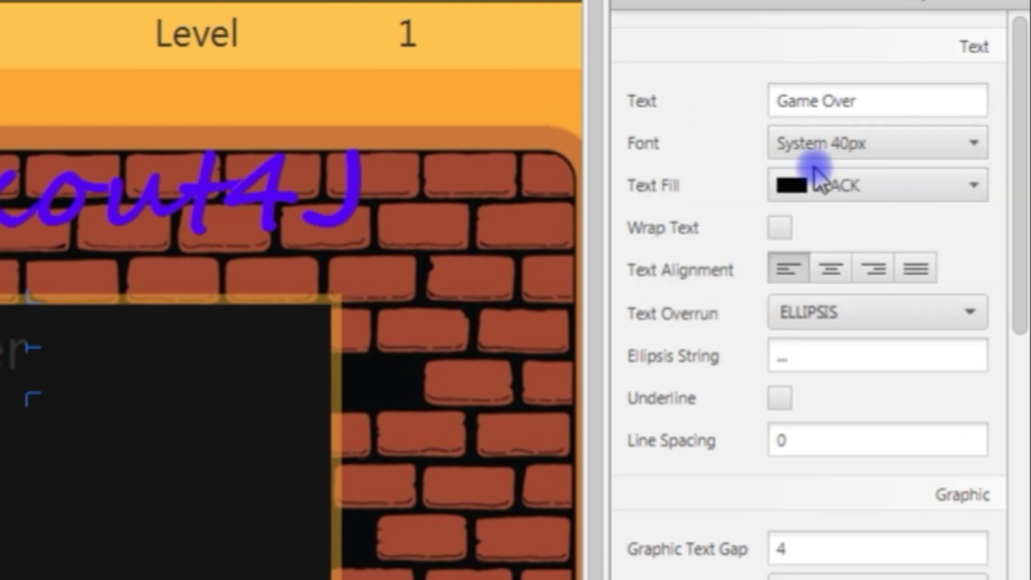
# Set the Game Over label's text fill to #ffffff and center the label horizontally near the game Pane's upper edge.
pyautogui.click(973, 184)
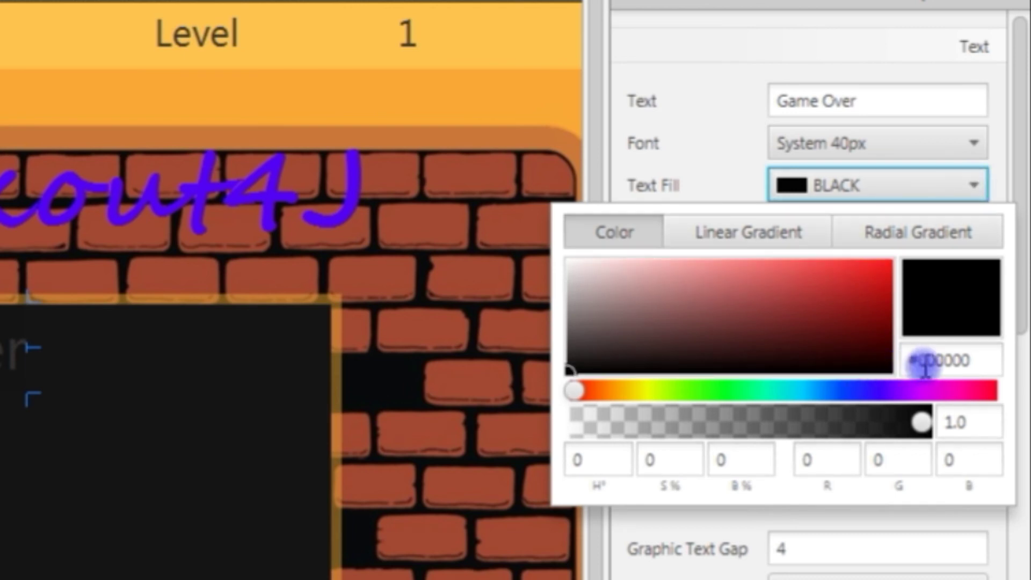
pyautogui.moveTo(969, 360); pyautogui.dragTo(918, 359)
pyautogui.write('fff')
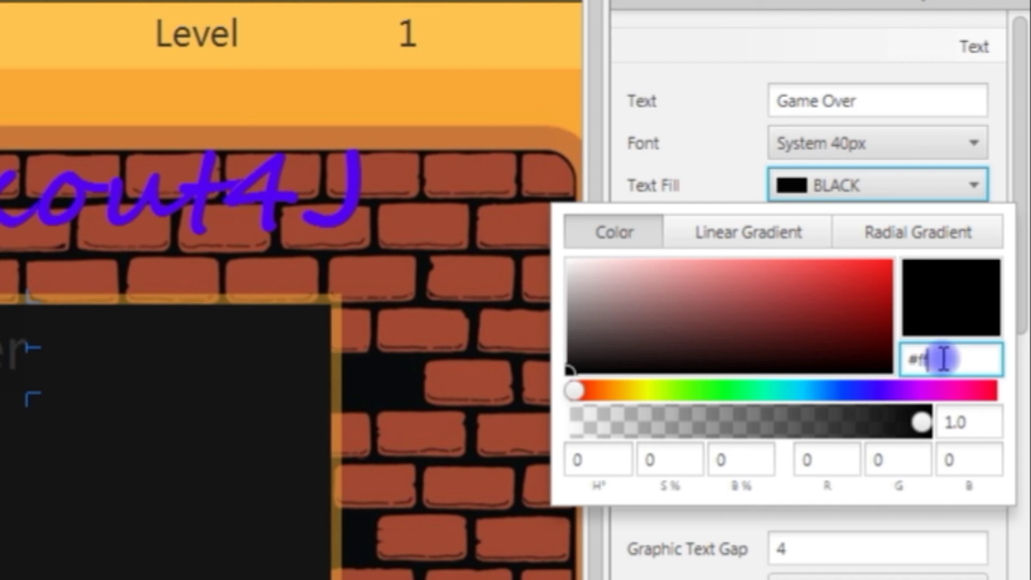
pyautogui.write('fff')
pyautogui.press('Return')
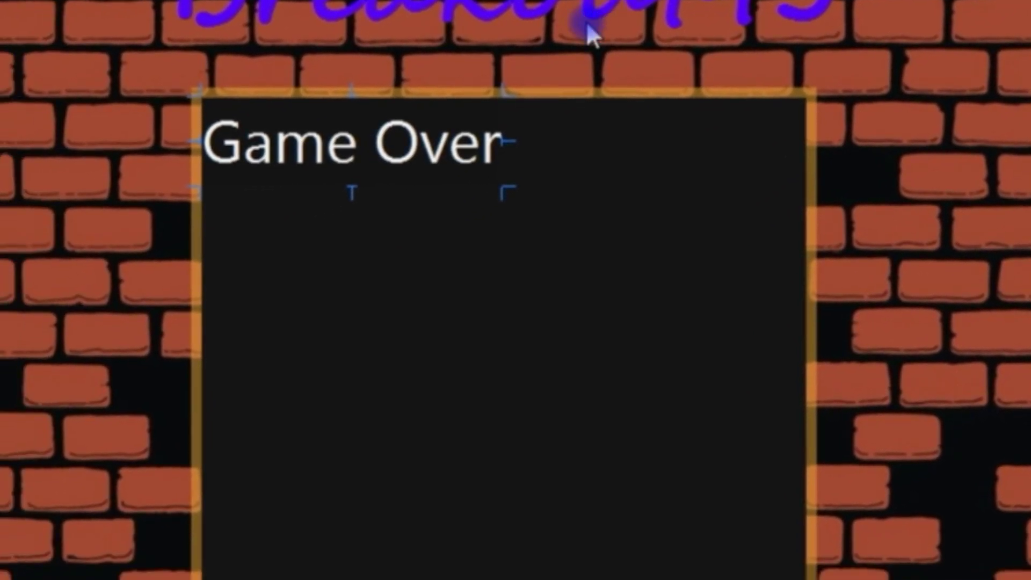
pyautogui.moveTo(379, 142); pyautogui.dragTo(526, 199)
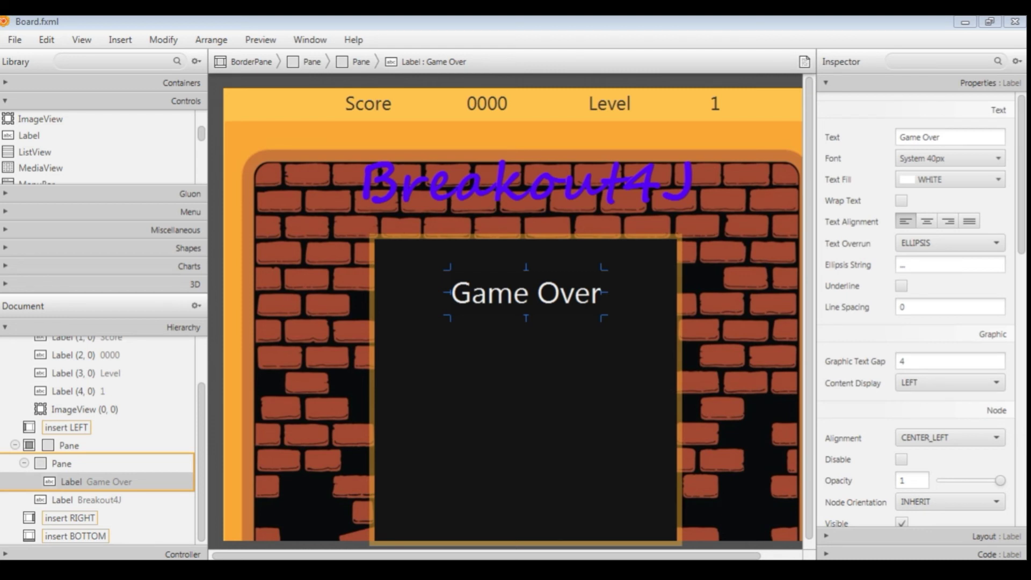
# Find the TextFlow container in the library and add it to the inner game Pane.
pyautogui.scroll(-10, 201, 168)
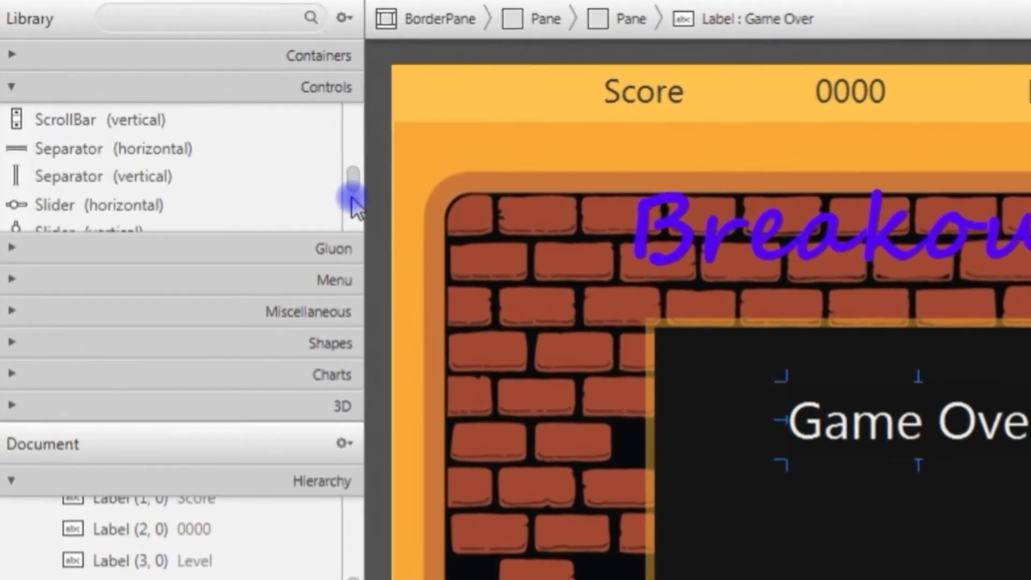
pyautogui.scroll(-3, 352, 207)
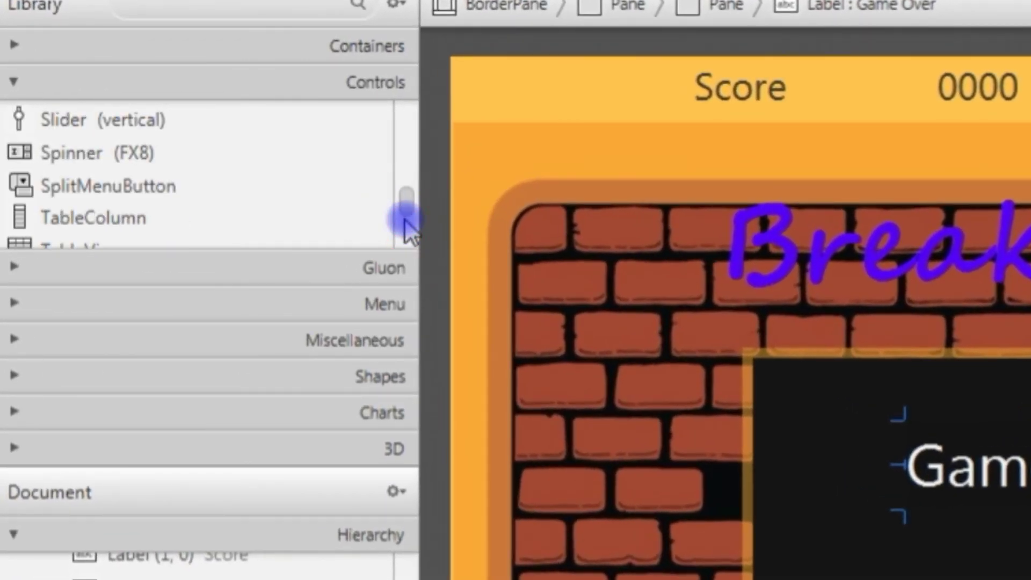
pyautogui.scroll(-3, 408, 225)
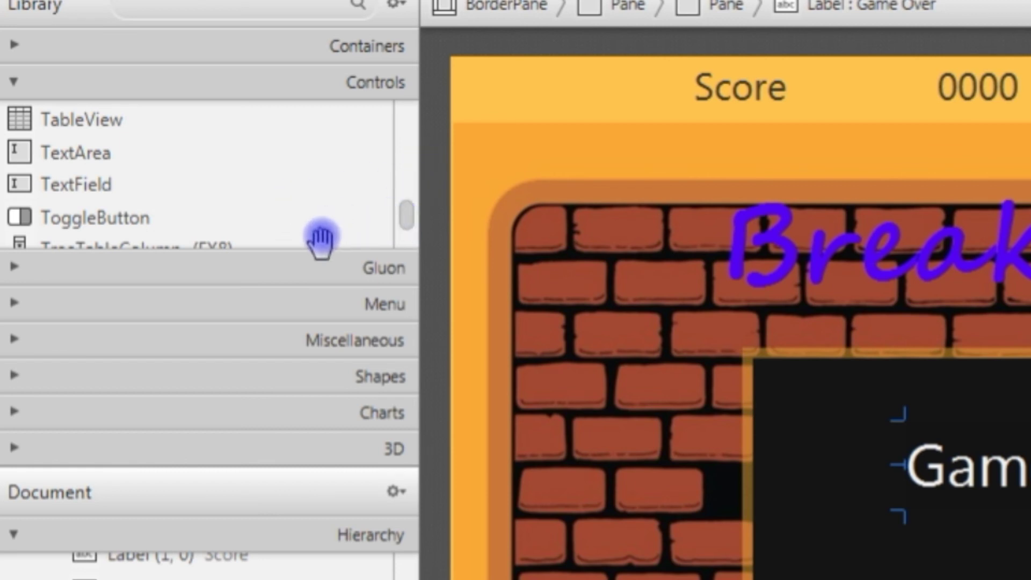
pyautogui.click(264, 54)
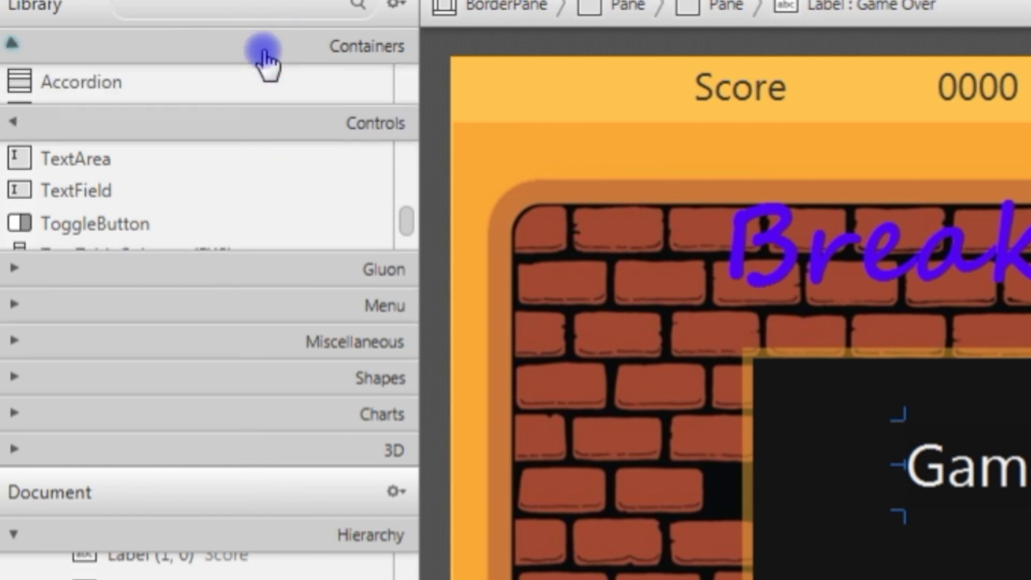
pyautogui.scroll(-6, 410, 181)
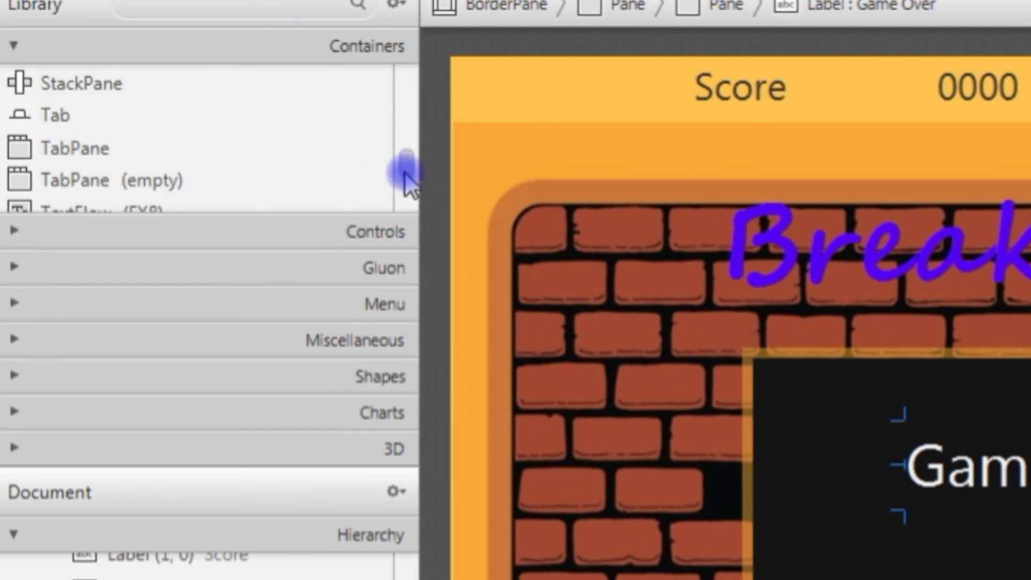
pyautogui.moveTo(405, 172); pyautogui.dragTo(406, 189)
pyautogui.moveTo(75, 84); pyautogui.dragTo(115, 334)
pyautogui.moveTo(115, 220); pyautogui.dragTo(193, 409)
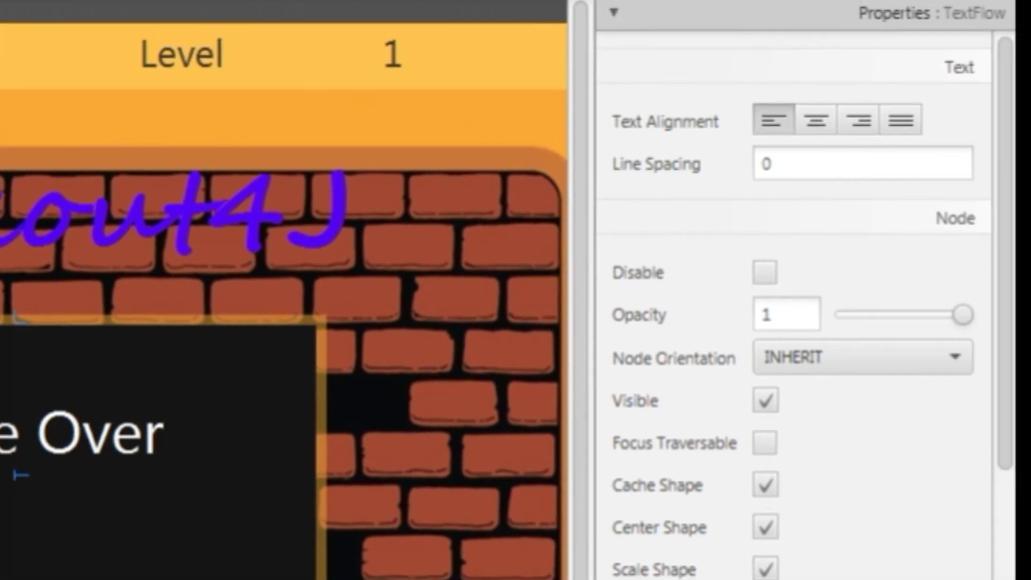
# Center the TextFlow's text alignment and place it below the Game Over label in the game Pane.
pyautogui.click(815, 128)
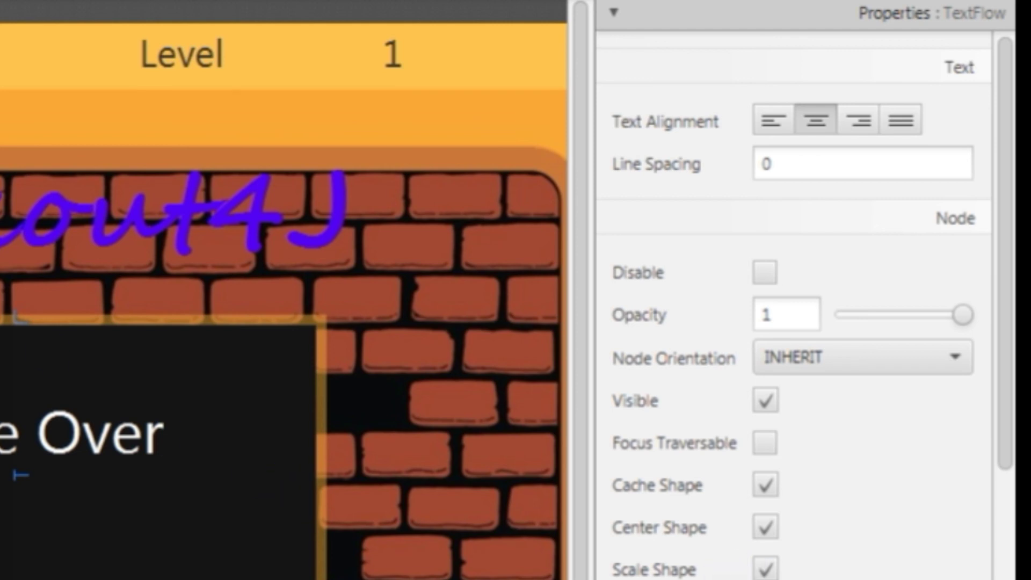
pyautogui.click(741, 579)
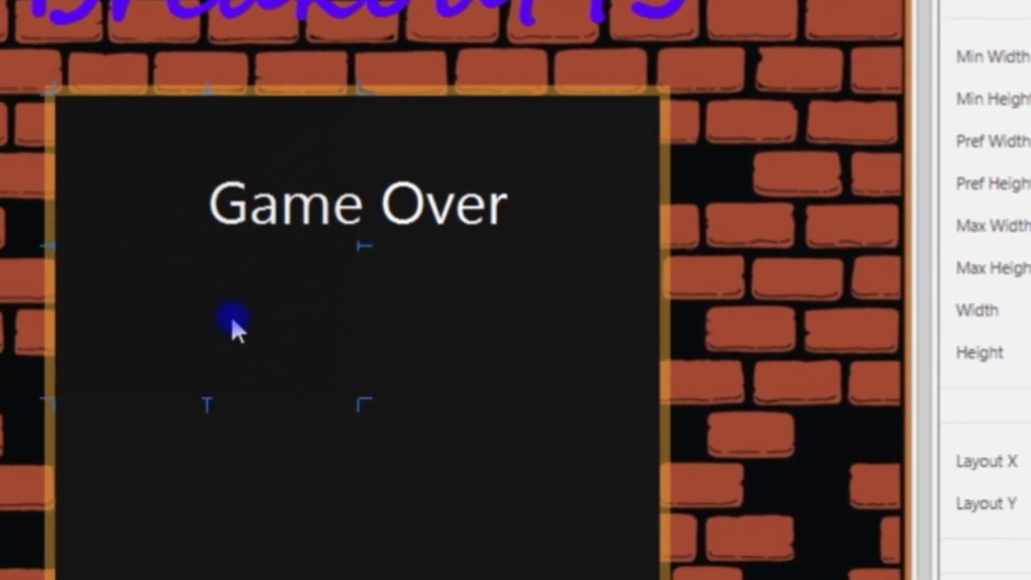
pyautogui.moveTo(232, 319); pyautogui.dragTo(386, 510)
pyautogui.moveTo(529, 425); pyautogui.dragTo(528, 420)
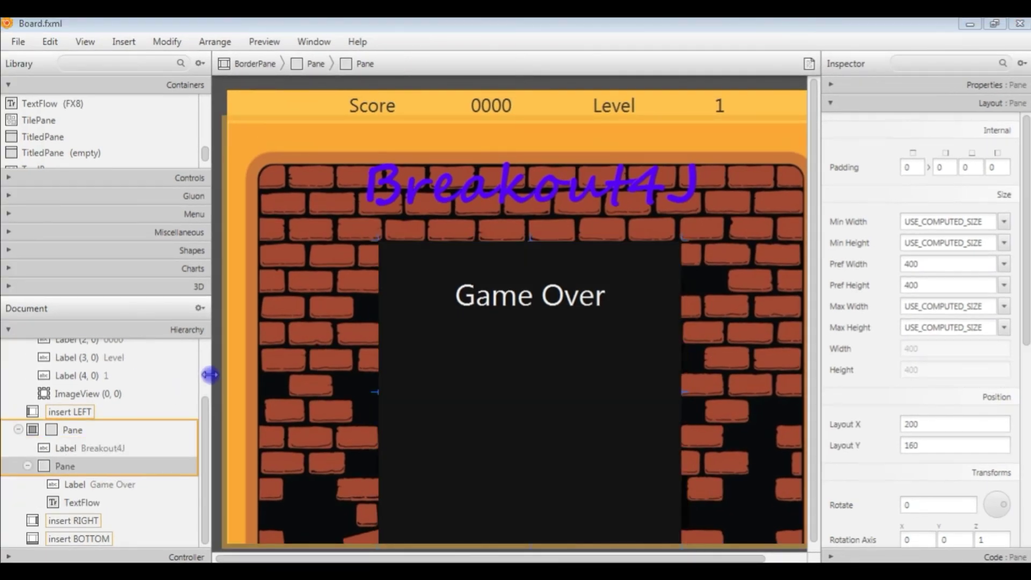
# Turn on visible grid lines for the header GridPane.
pyautogui.click(209, 374)
pyautogui.scroll(3, 200, 364)
pyautogui.click(74, 367)
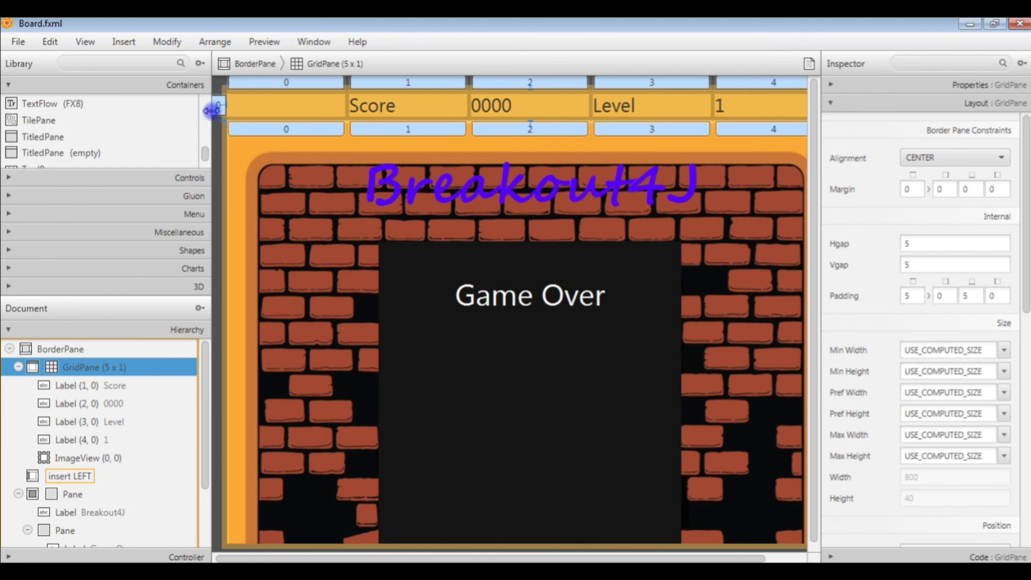
pyautogui.scroll(-5, 881, 298)
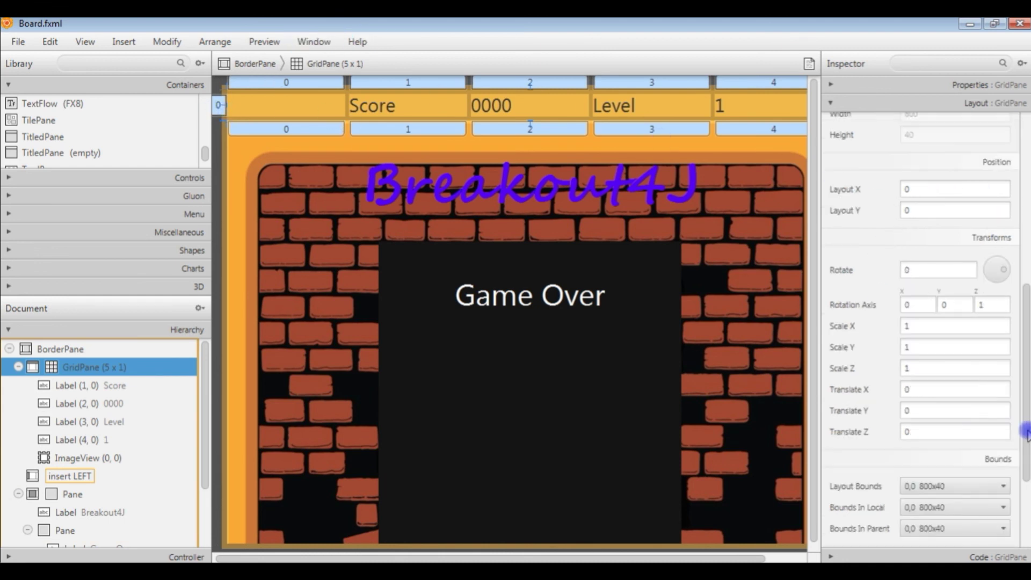
pyautogui.click(829, 86)
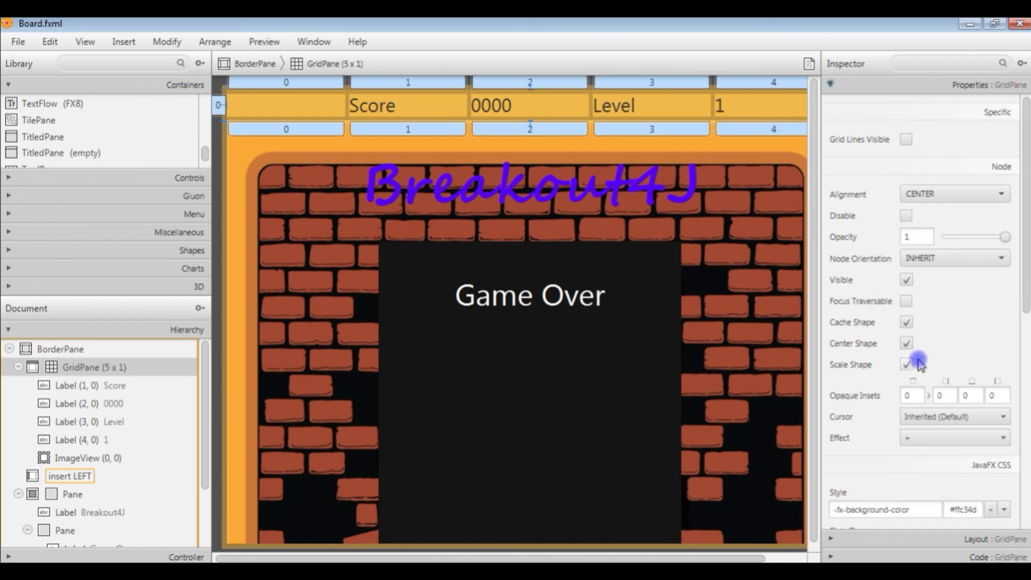
pyautogui.click(906, 140)
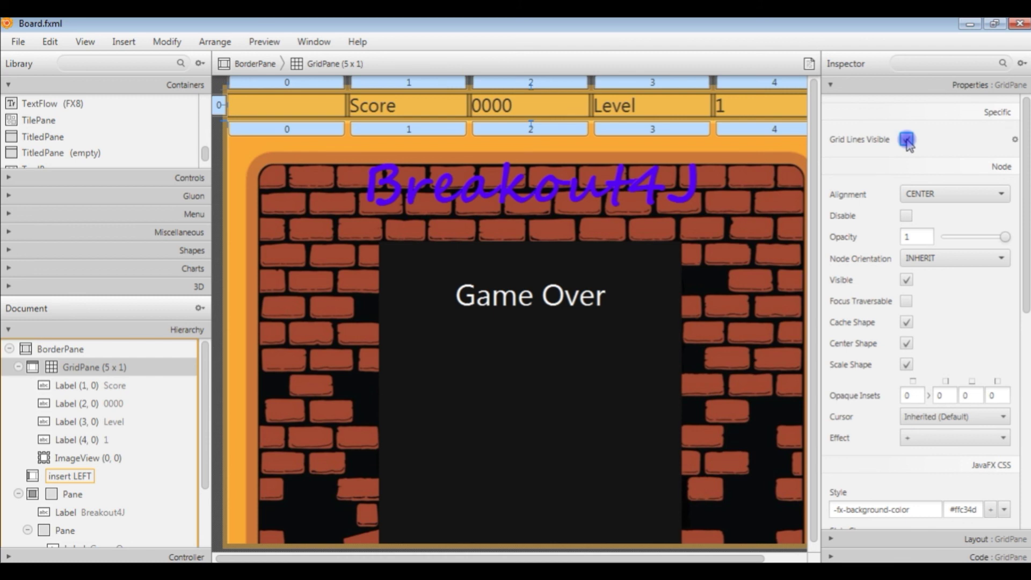
# Set the horizontal alignment of the header's Score label to CENTER within its grid cell.
pyautogui.click(829, 540)
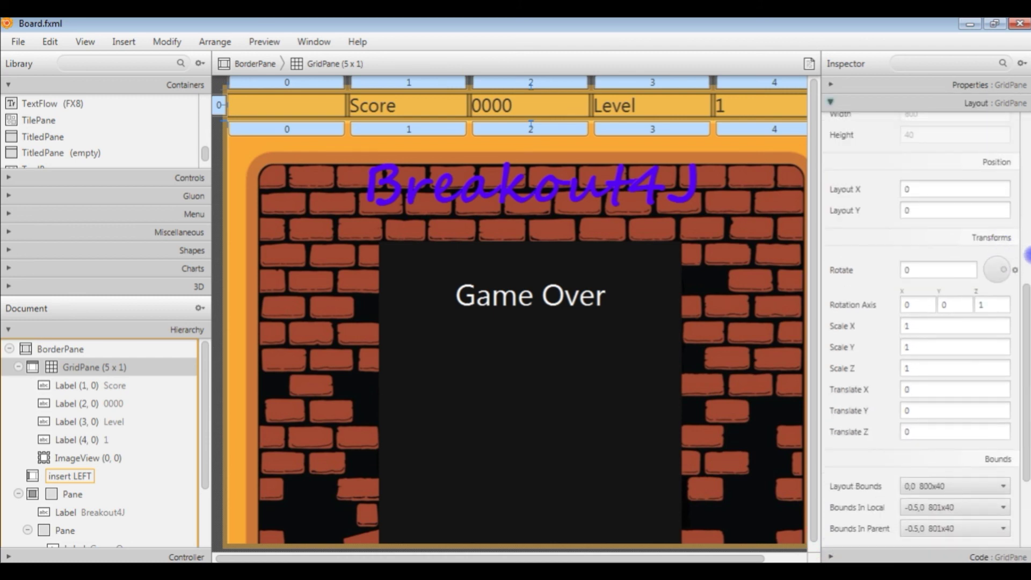
pyautogui.moveTo(1026, 329); pyautogui.dragTo(1026, 98)
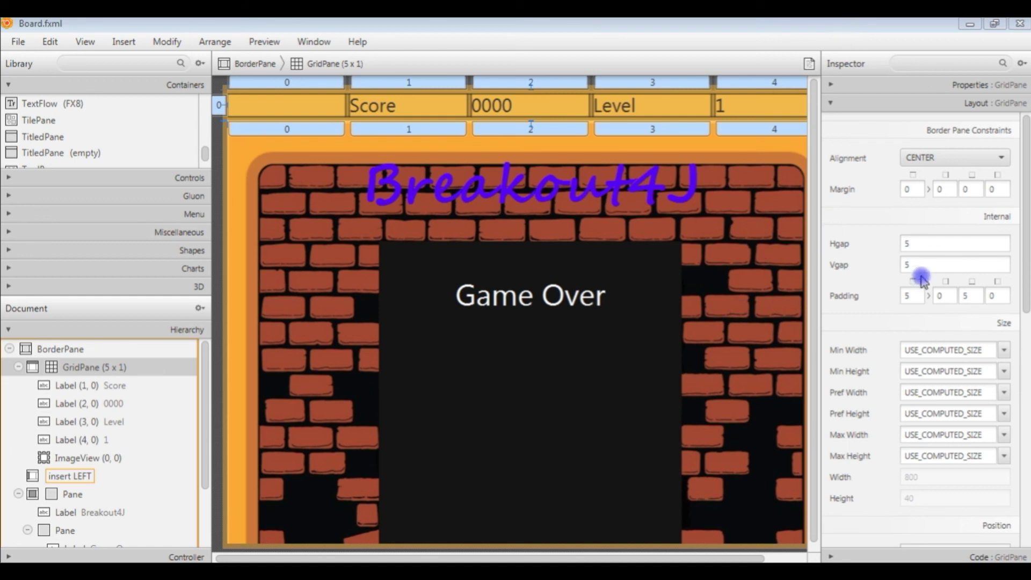
pyautogui.click(1026, 450)
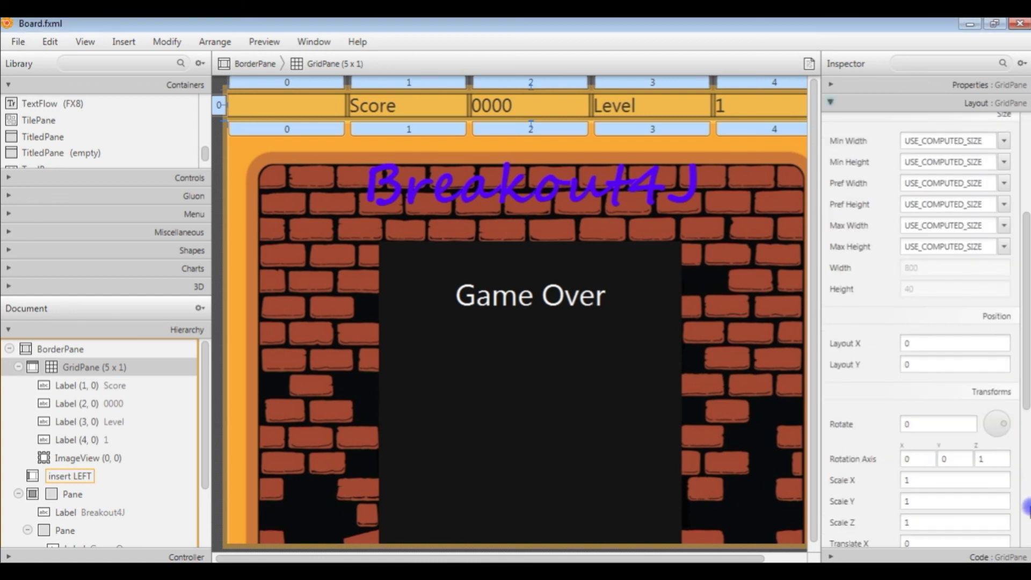
pyautogui.click(1026, 509)
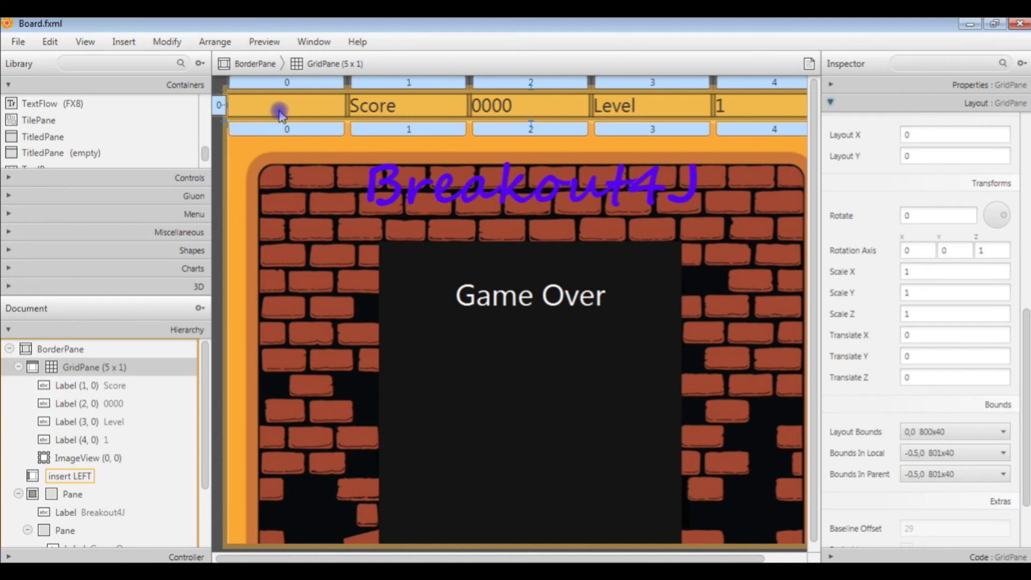
pyautogui.click(280, 131)
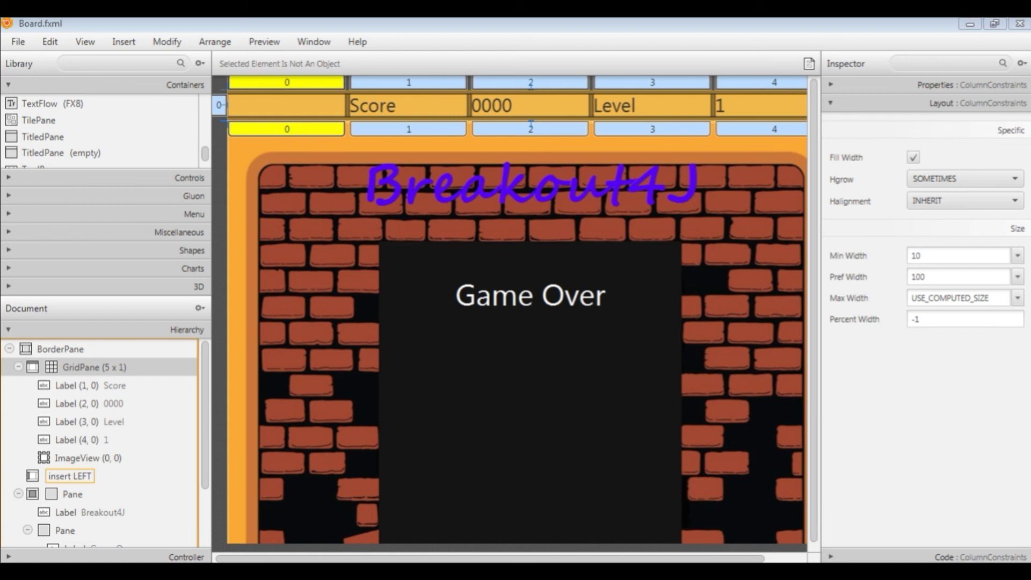
pyautogui.click(381, 107)
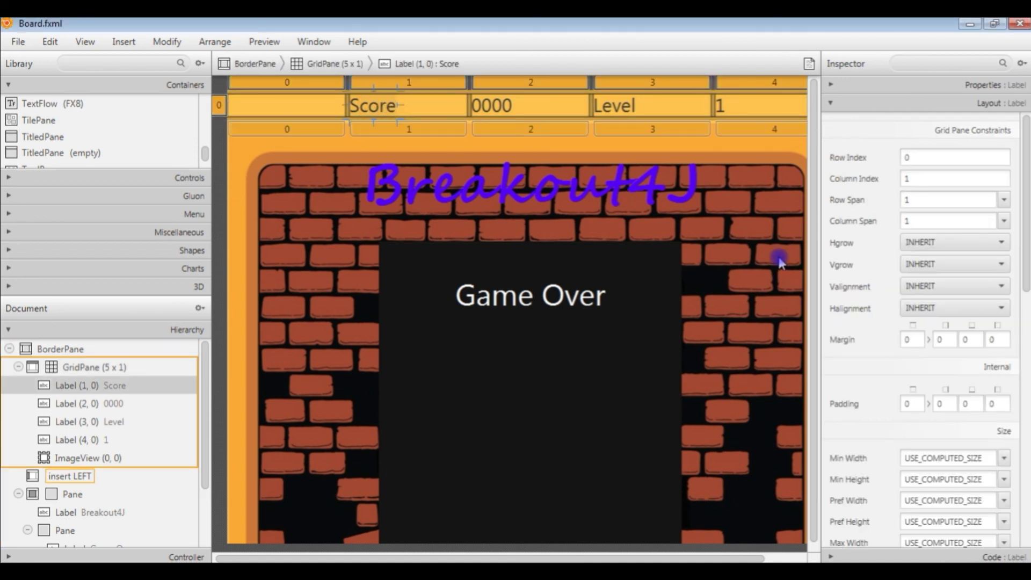
pyautogui.click(949, 310)
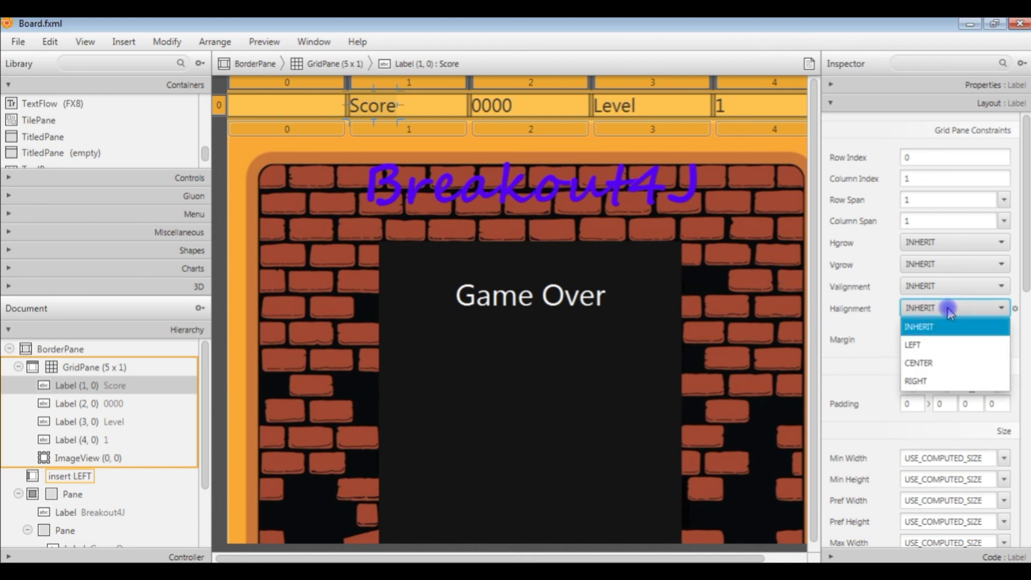
pyautogui.click(919, 367)
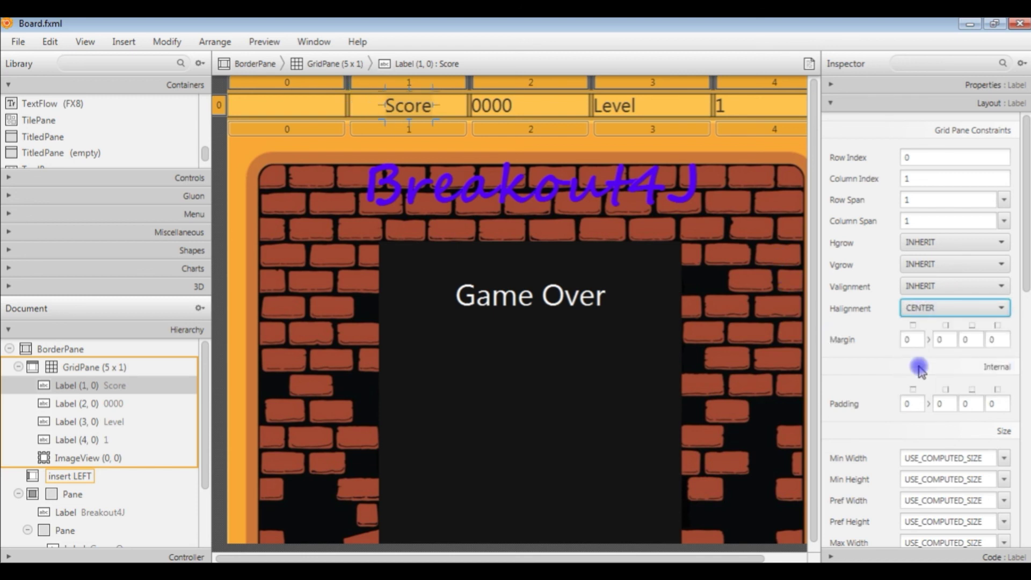
# Set the horizontal alignment of the header's 0000, Level and 1 labels to CENTER within their grid cells.
pyautogui.click(510, 110)
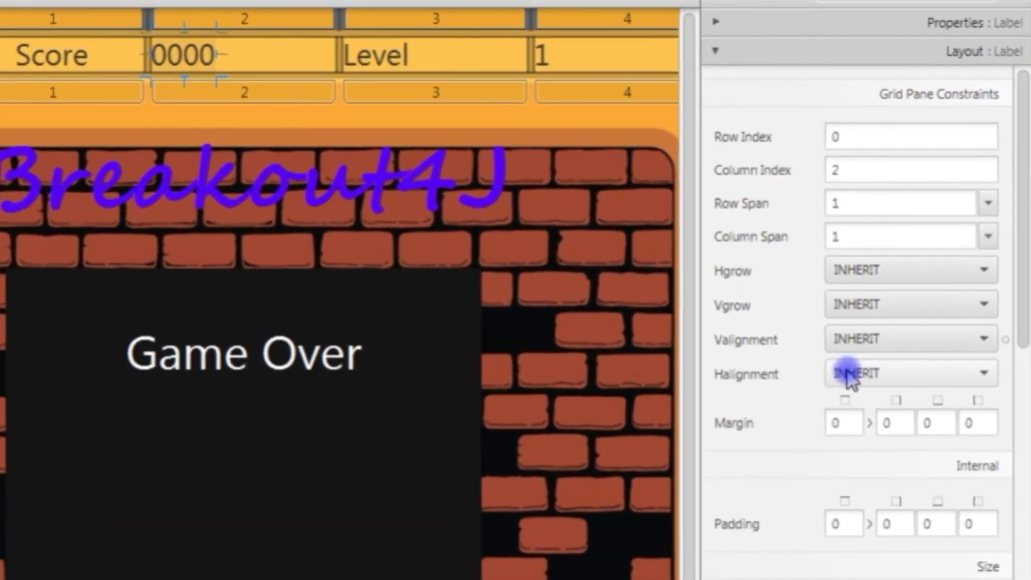
pyautogui.click(916, 307)
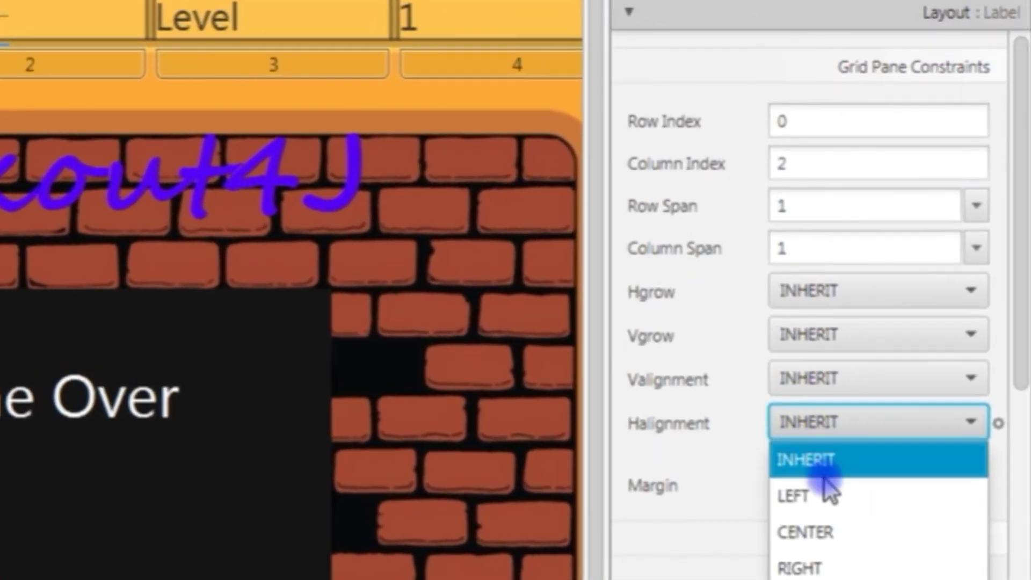
pyautogui.click(827, 505)
pyautogui.click(218, 46)
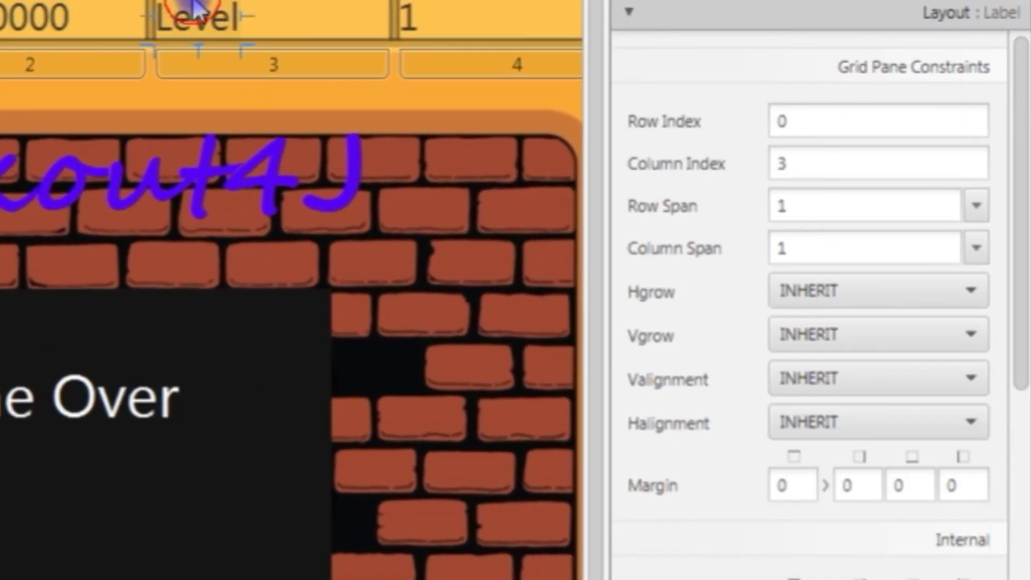
pyautogui.click(817, 433)
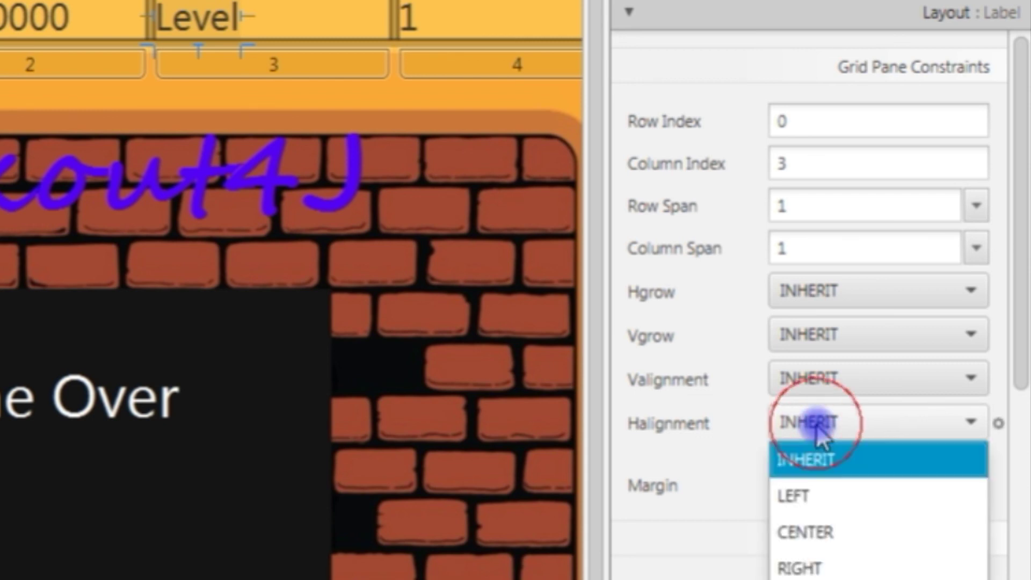
pyautogui.click(808, 533)
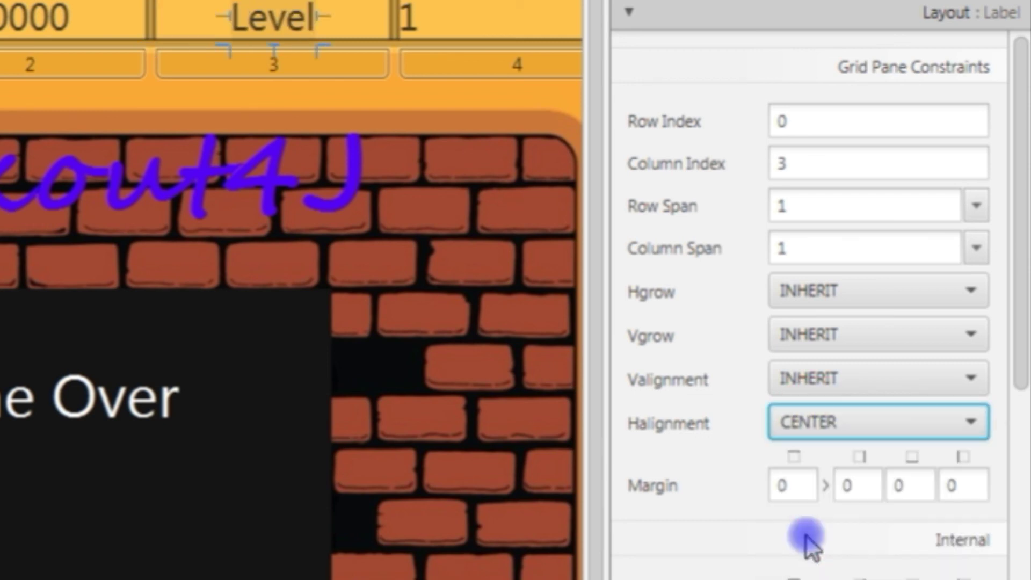
pyautogui.click(414, 19)
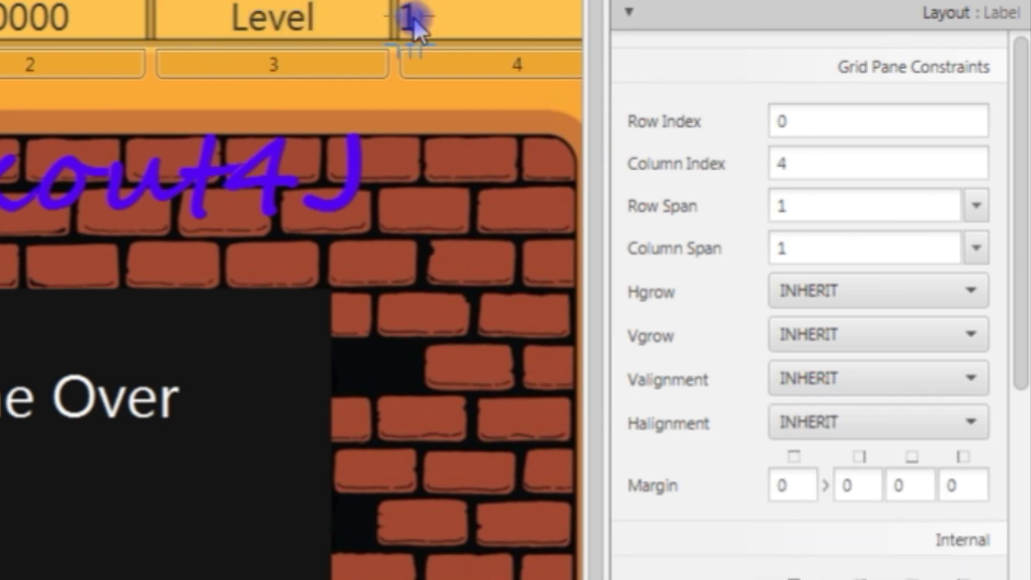
pyautogui.click(810, 424)
pyautogui.click(804, 534)
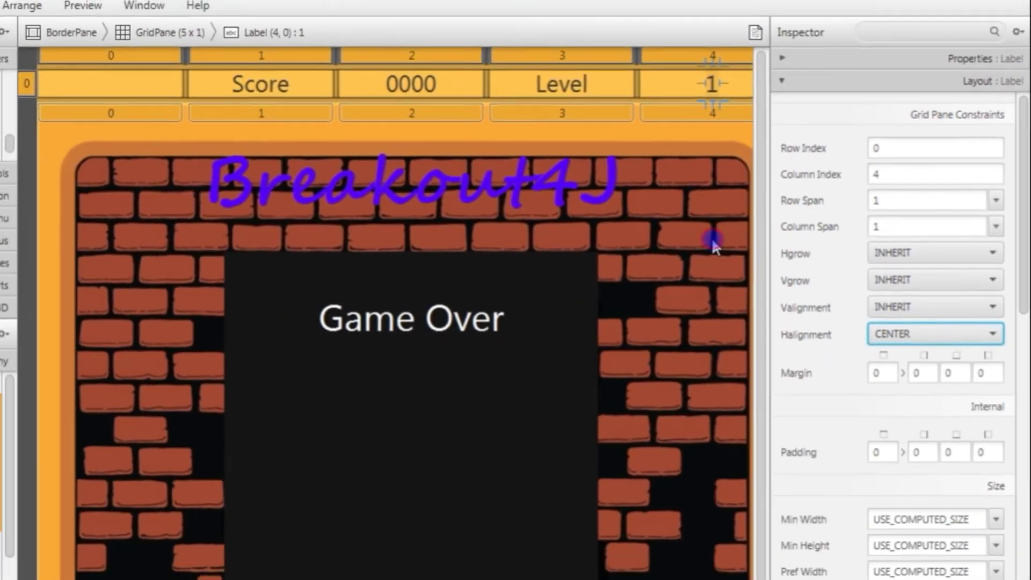
# Select the TextFlow inside the game Pane and check its placement below the Game Over label.
pyautogui.click(711, 238)
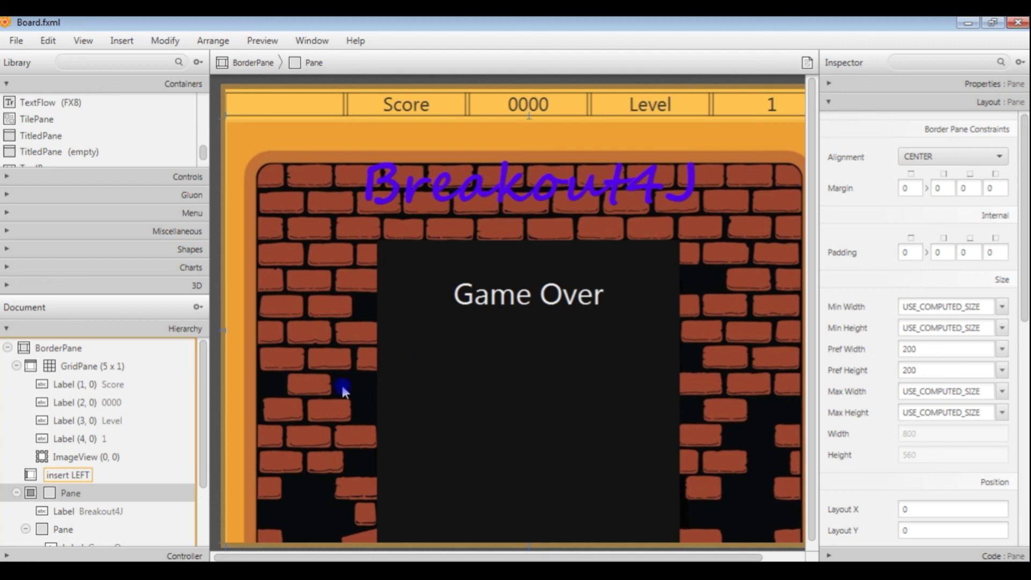
pyautogui.moveTo(205, 465); pyautogui.dragTo(203, 519)
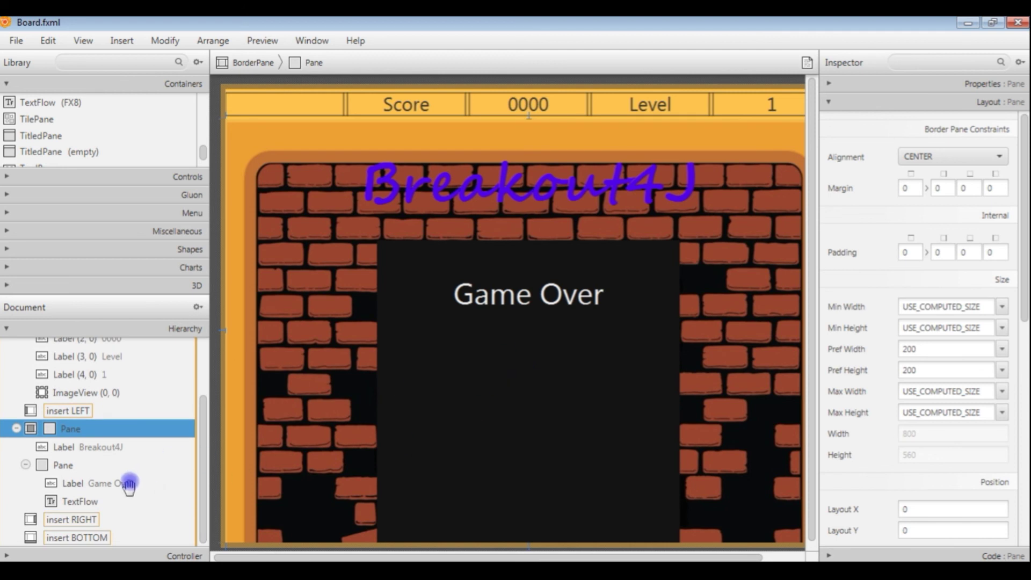
pyautogui.click(81, 501)
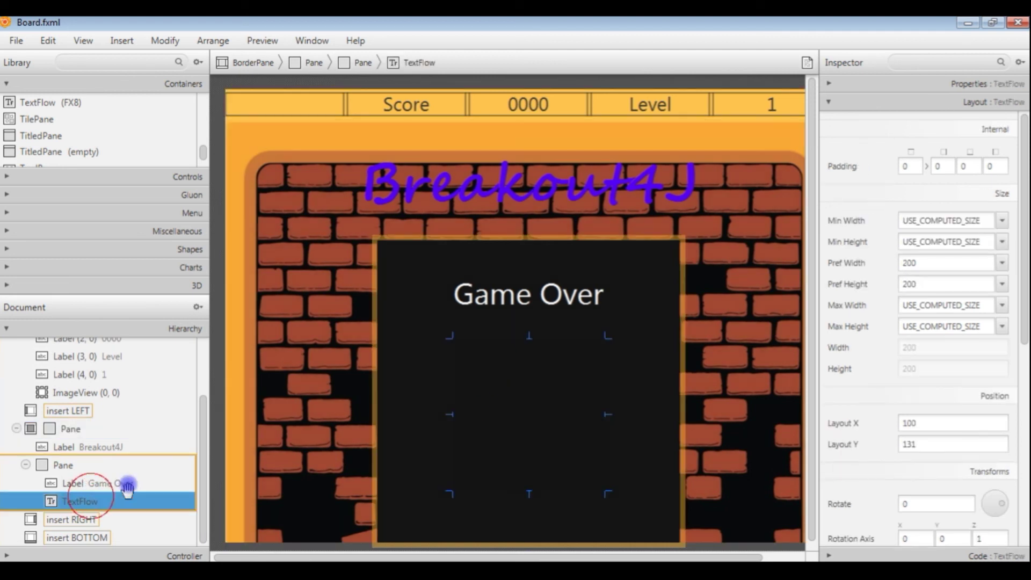
pyautogui.click(553, 421)
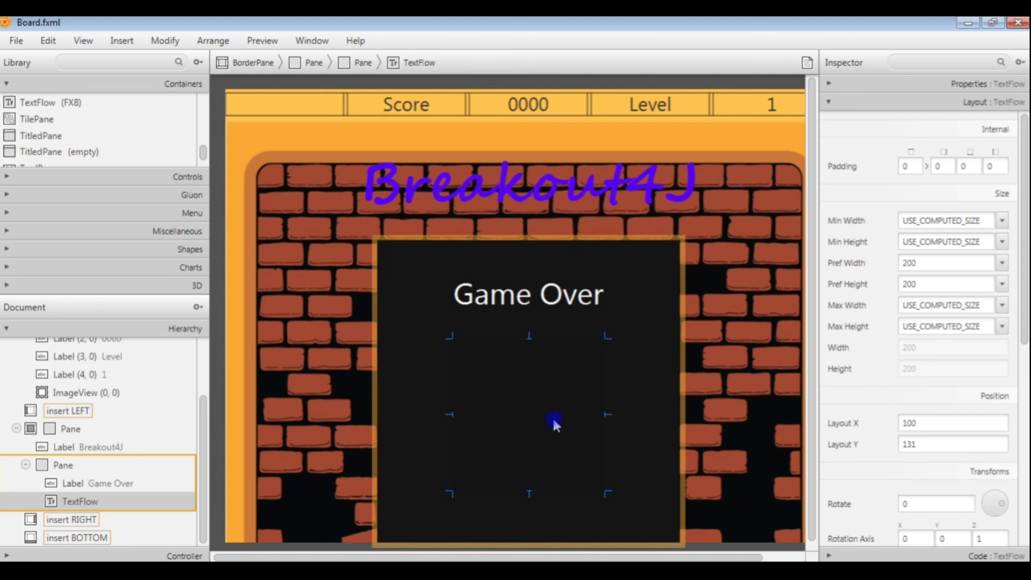
# Save Board.fxml and close the layout editor to return to Eclipse.
pyautogui.click(16, 40)
pyautogui.moveTo(47, 232)
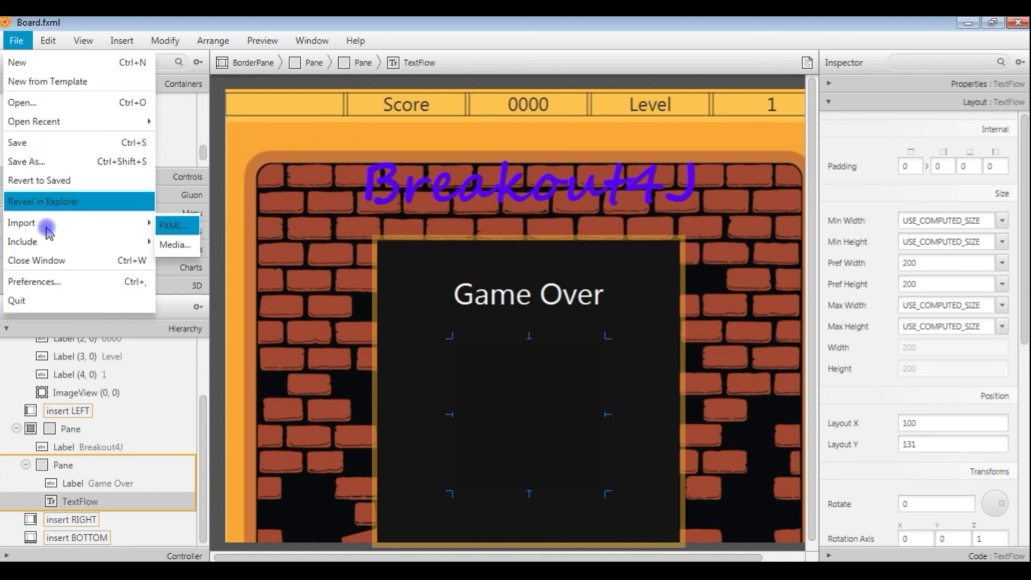
pyautogui.click(22, 148)
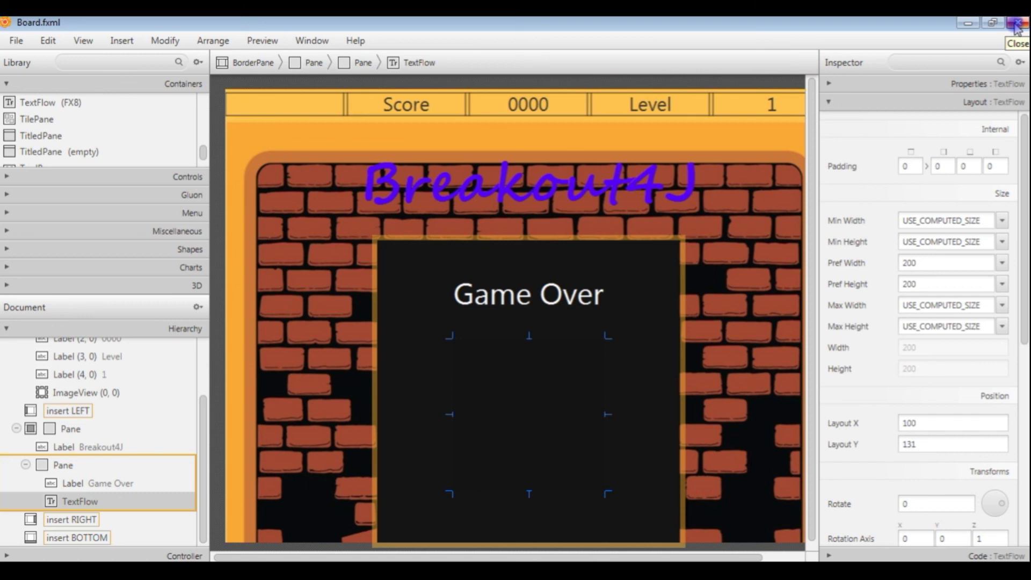
pyautogui.click(1016, 24)
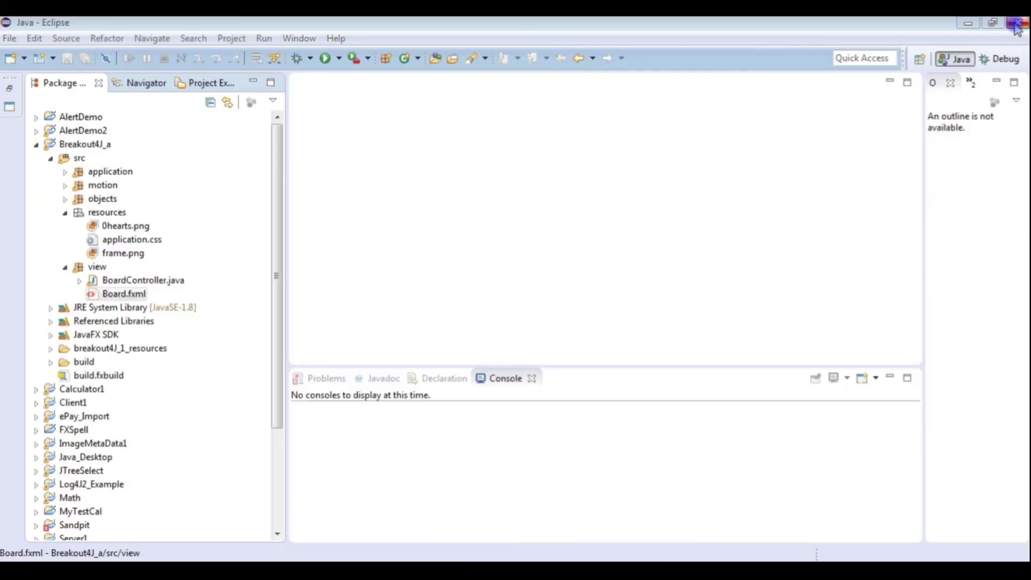